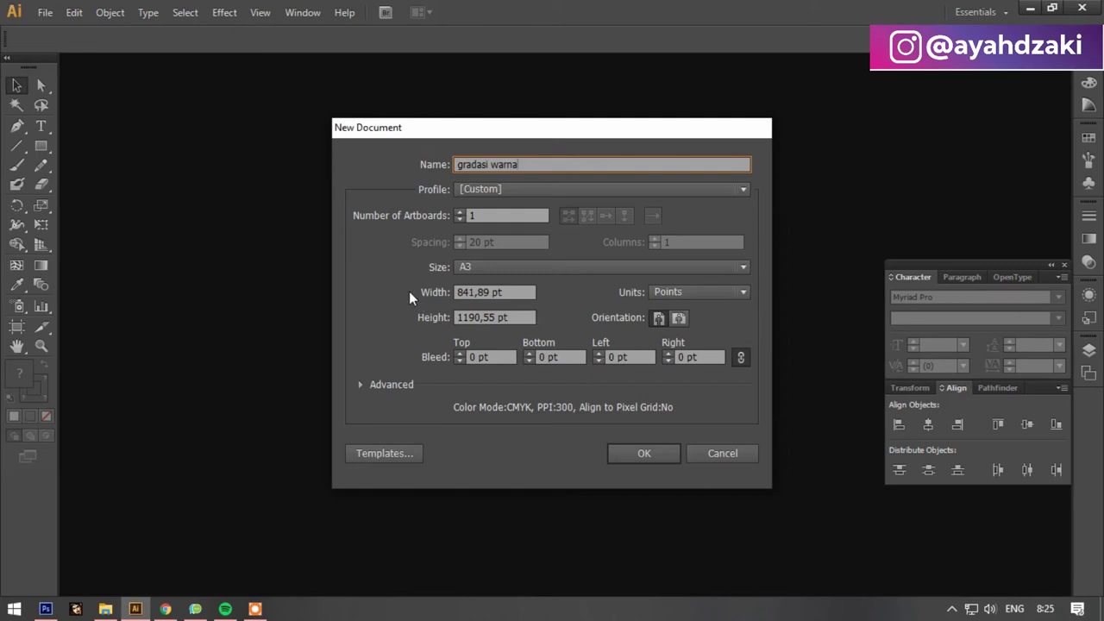
Create the new gradasi warna document with an A4 page size.
click(522, 265)
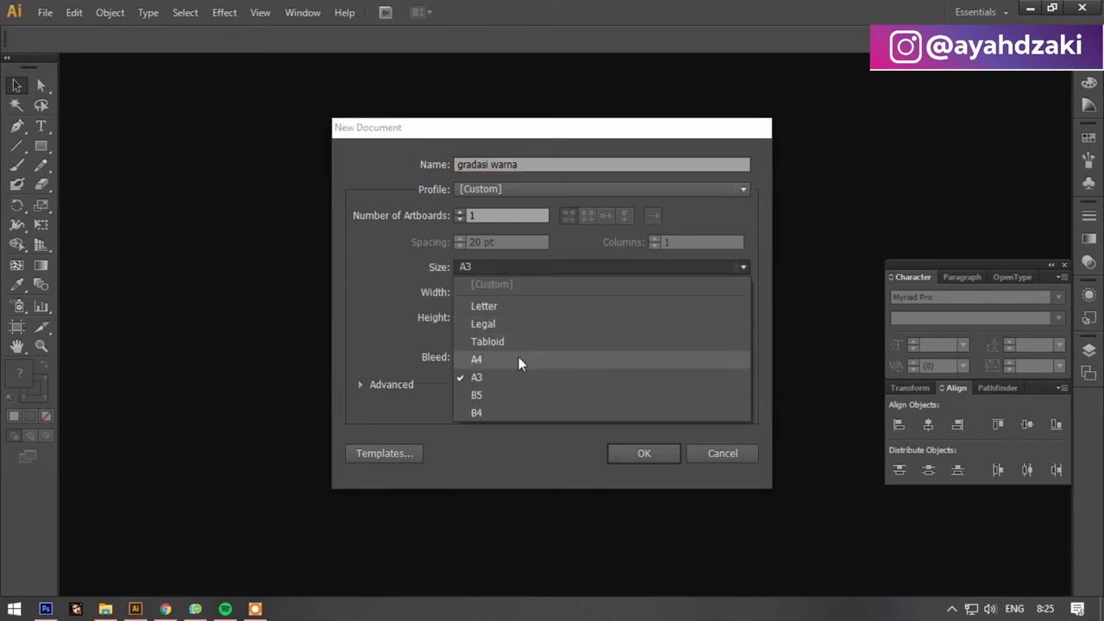
click(519, 359)
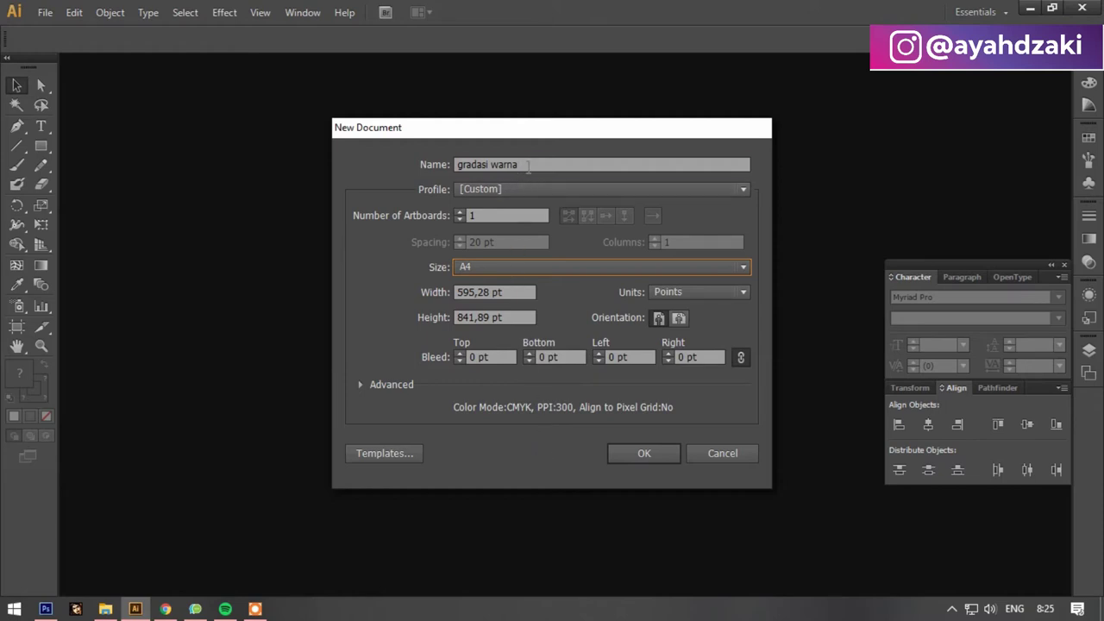
click(655, 451)
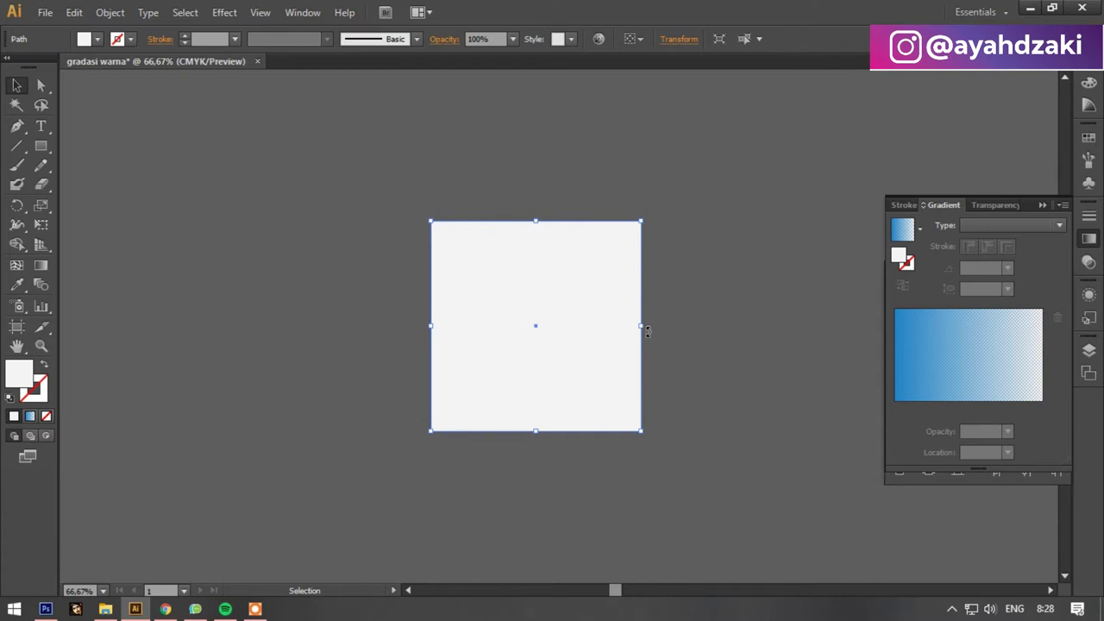
Apply the default gradient to the square, then reset its fill to white.
drag(697, 244, 441, 311)
click(41, 268)
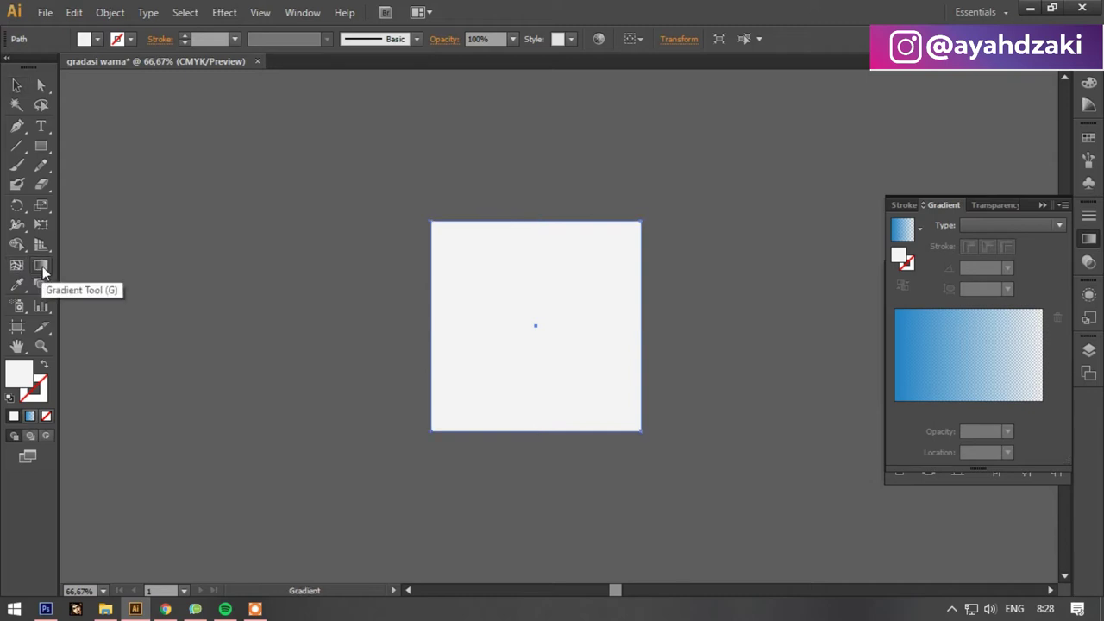
click(453, 294)
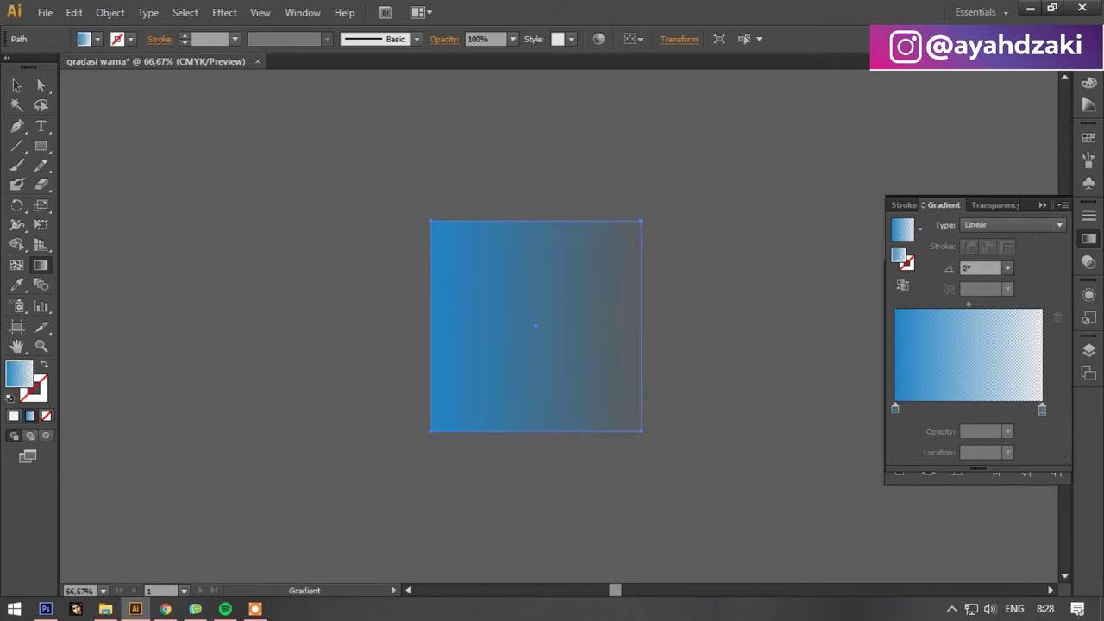
click(12, 86)
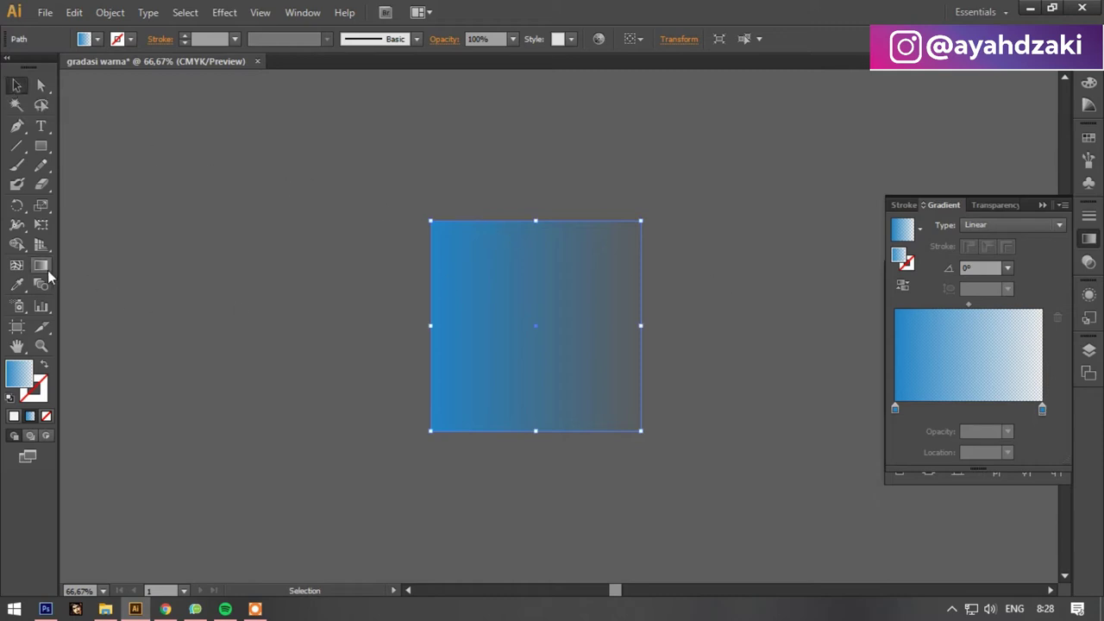
click(97, 40)
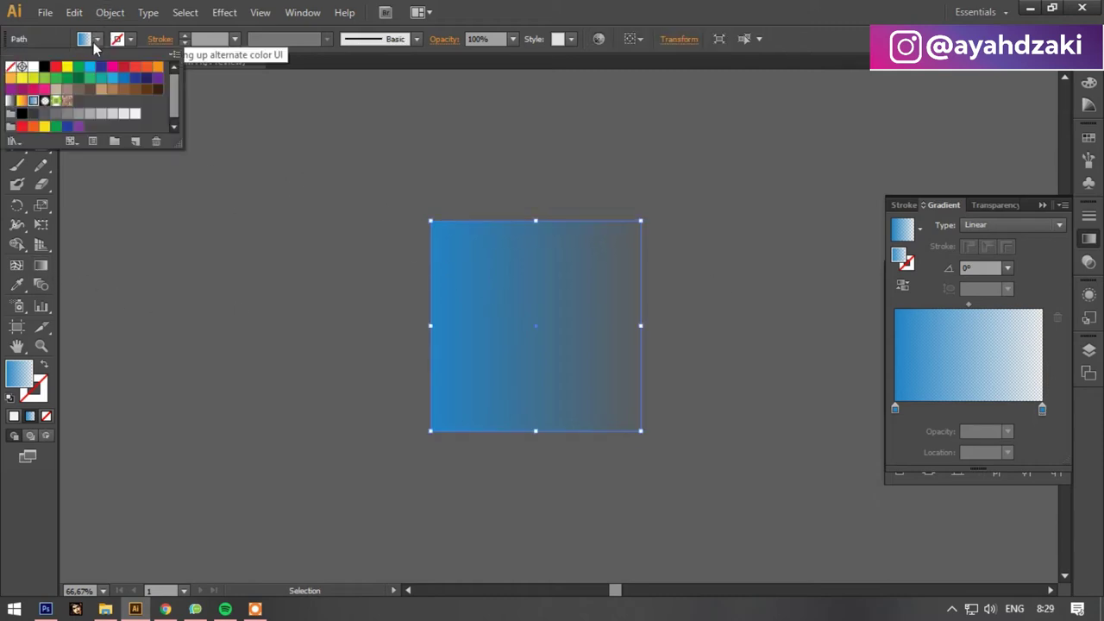
click(33, 67)
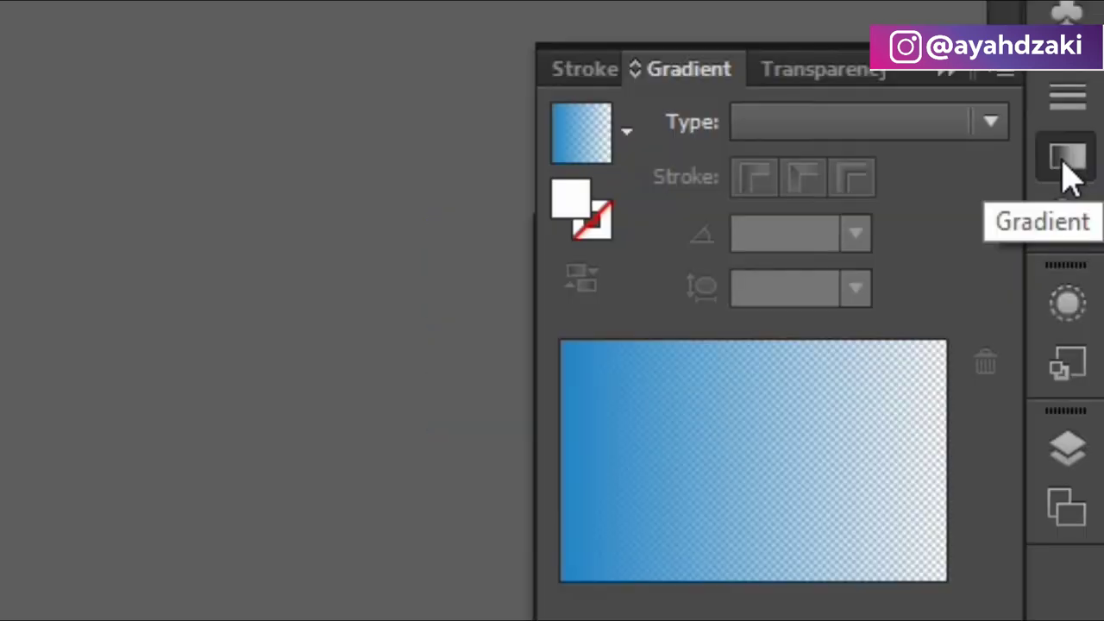
Fill the square with the White, Black gradient preset.
click(1068, 164)
click(1063, 170)
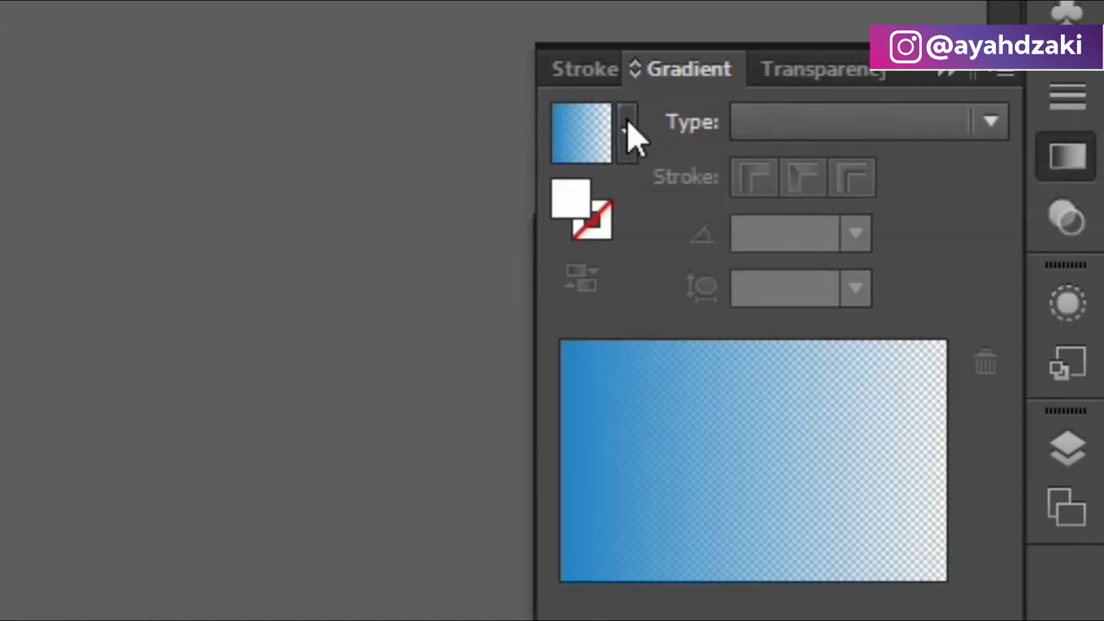
click(628, 128)
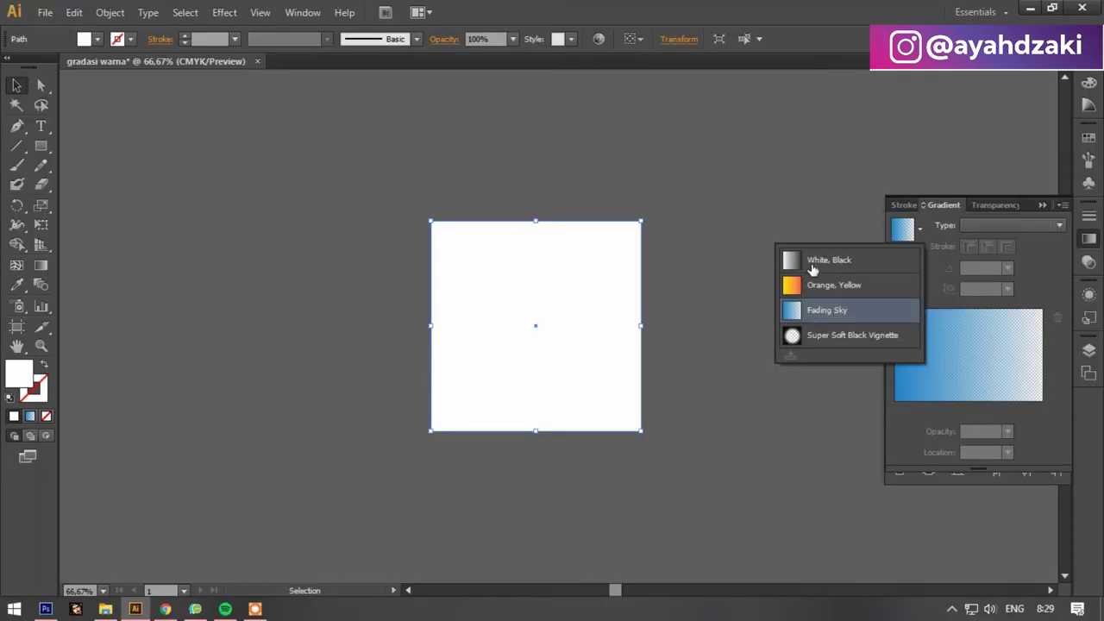
click(813, 263)
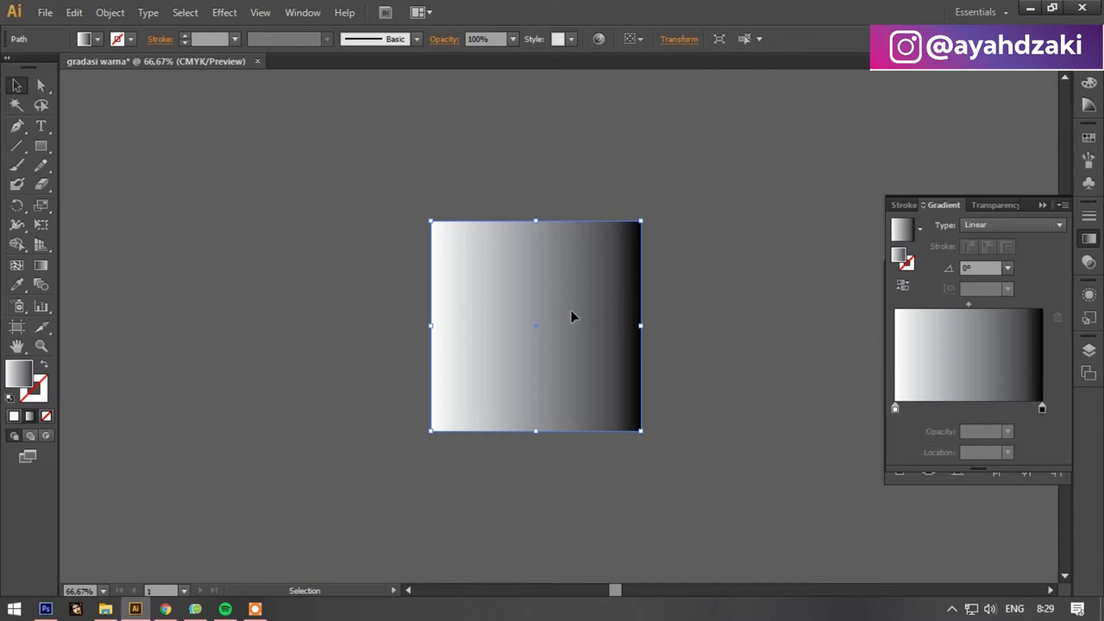
Colour the left gradient stop red and the right stop light pink.
double_click(895, 411)
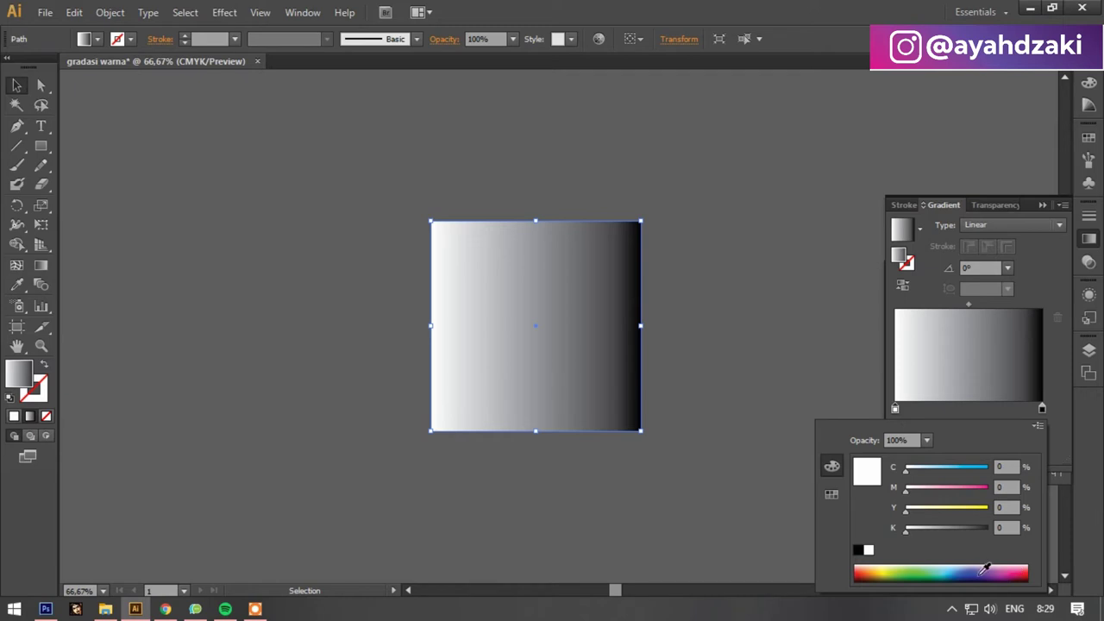
click(863, 567)
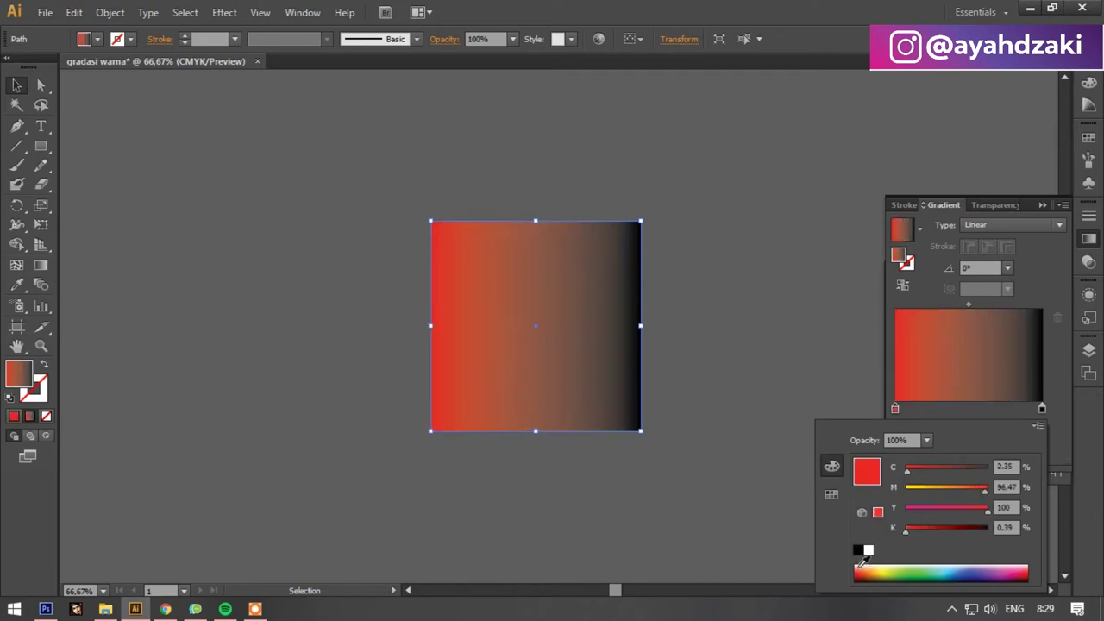
double_click(1042, 408)
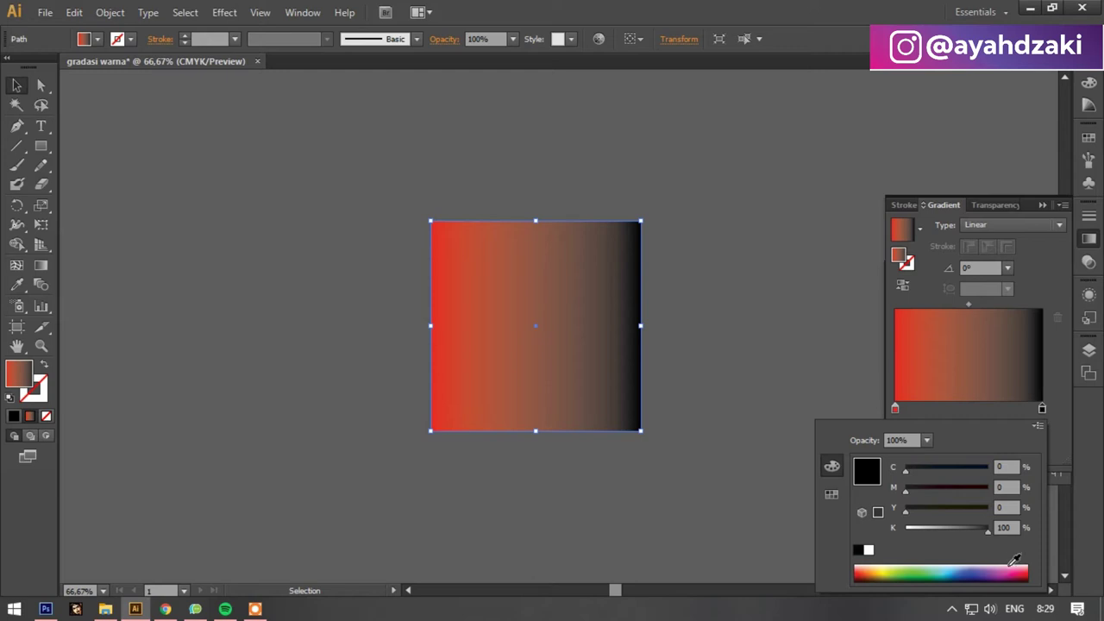
click(1015, 567)
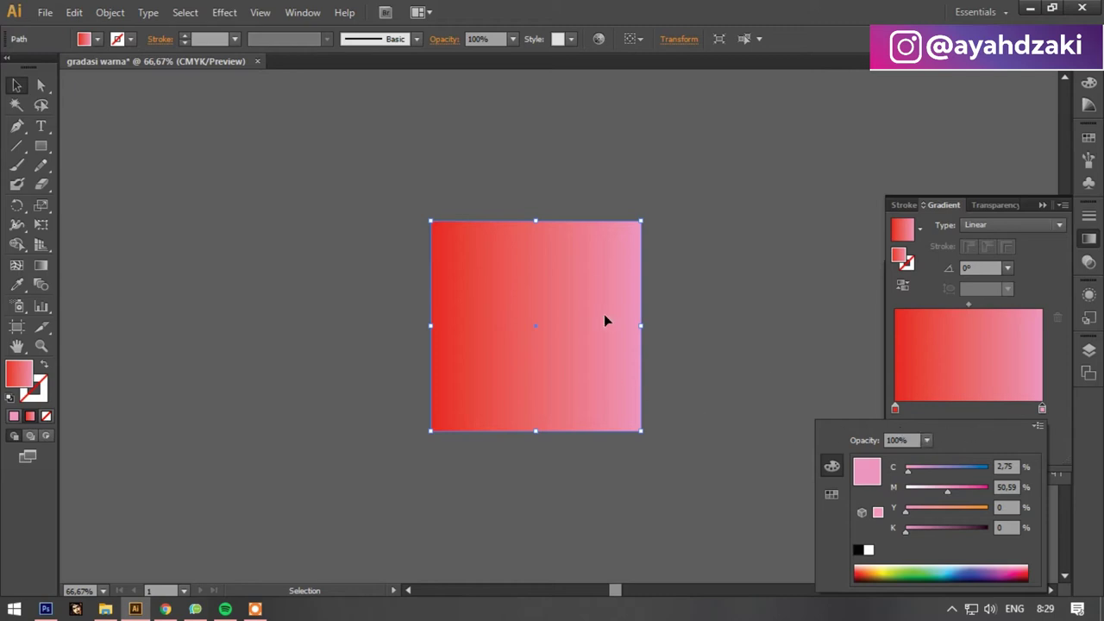
click(970, 412)
Add a middle gradient stop positioned at about 45%.
click(970, 410)
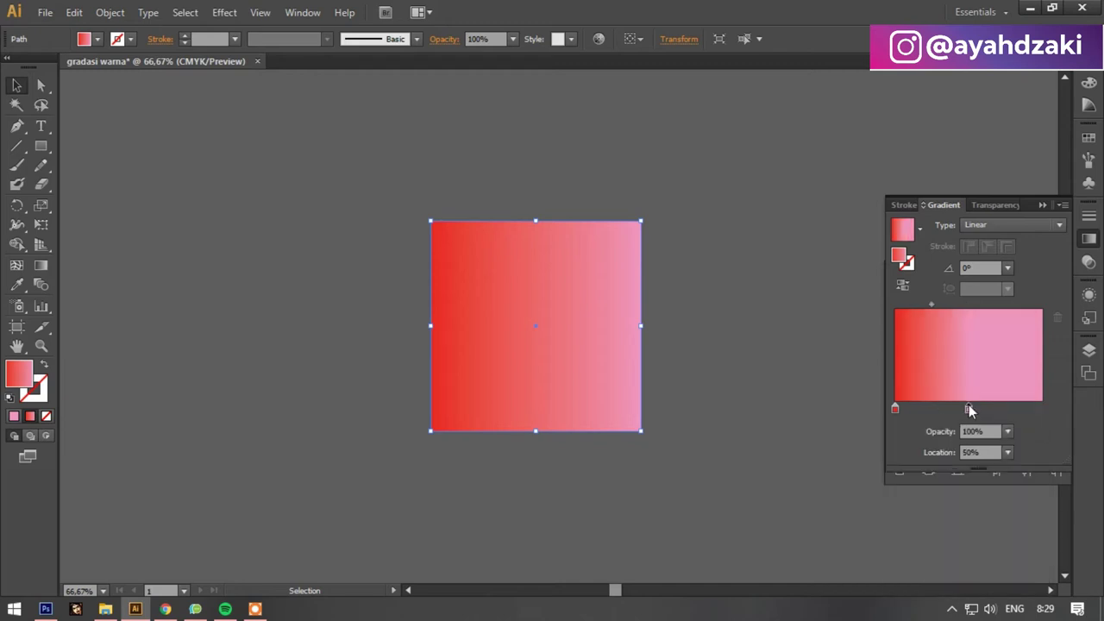
drag(968, 408, 1076, 417)
click(987, 409)
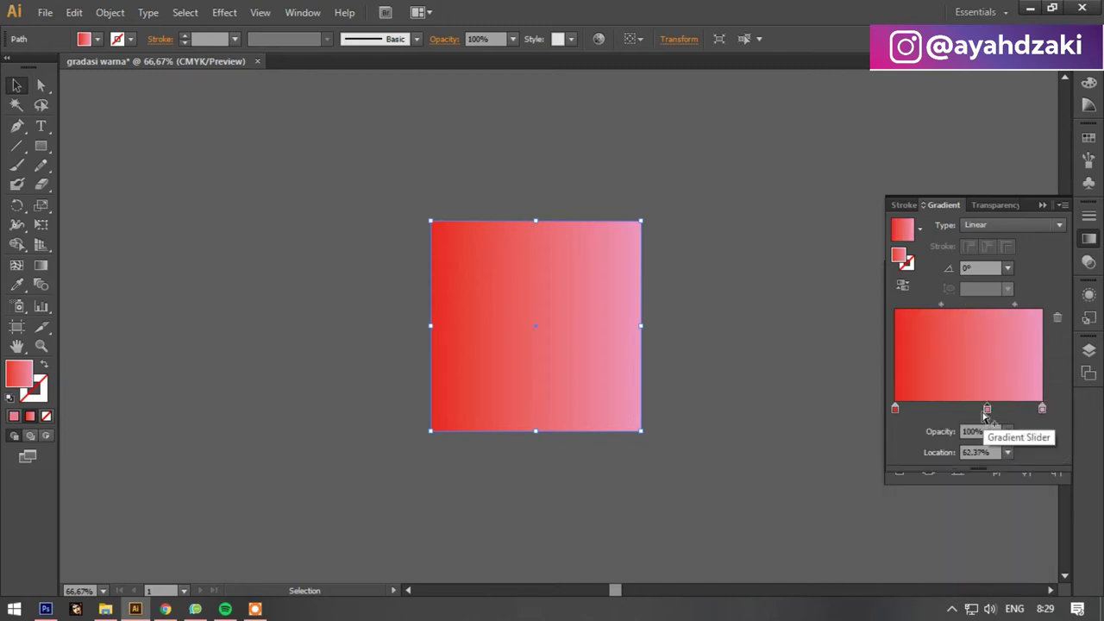
drag(987, 410, 962, 409)
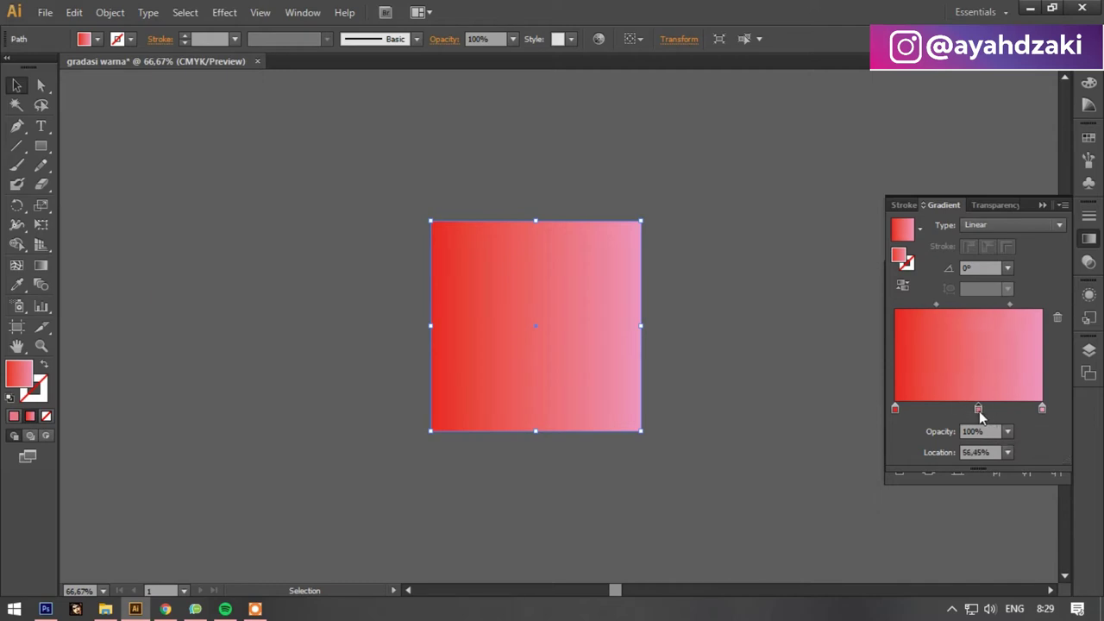
double_click(962, 409)
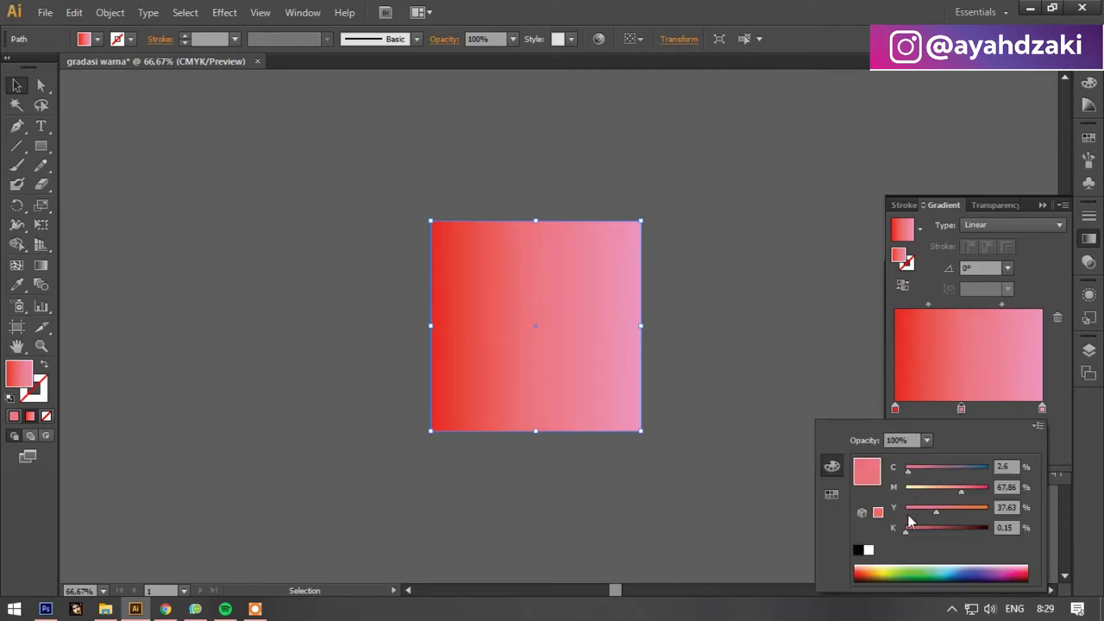
Colour the middle stop pale yellow and preview the red-yellow-pink gradient.
click(959, 567)
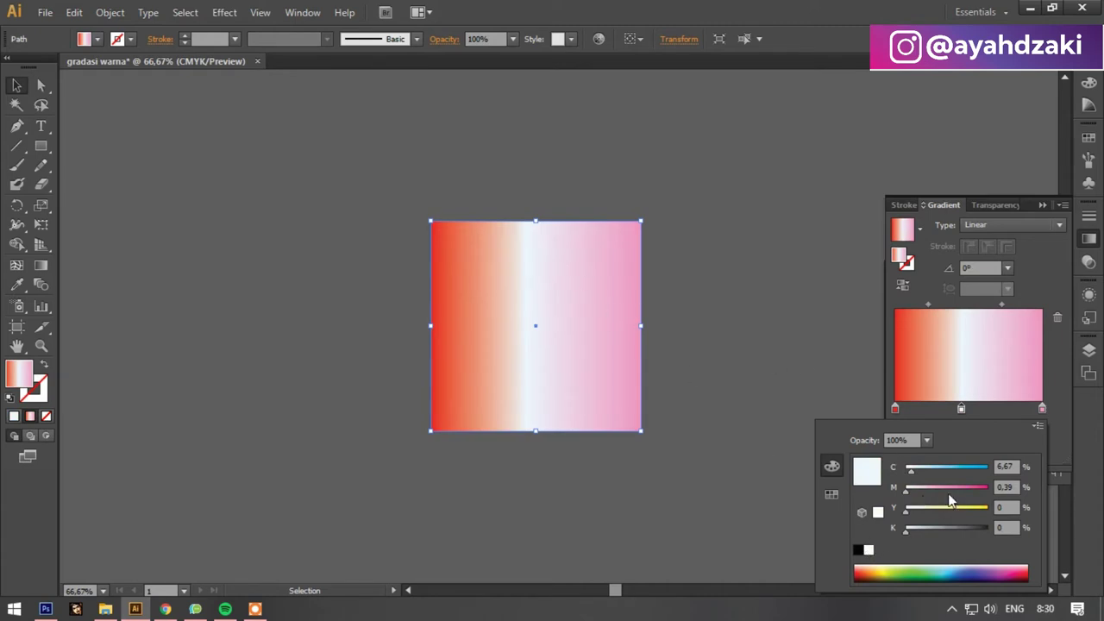
drag(905, 491, 947, 494)
click(980, 493)
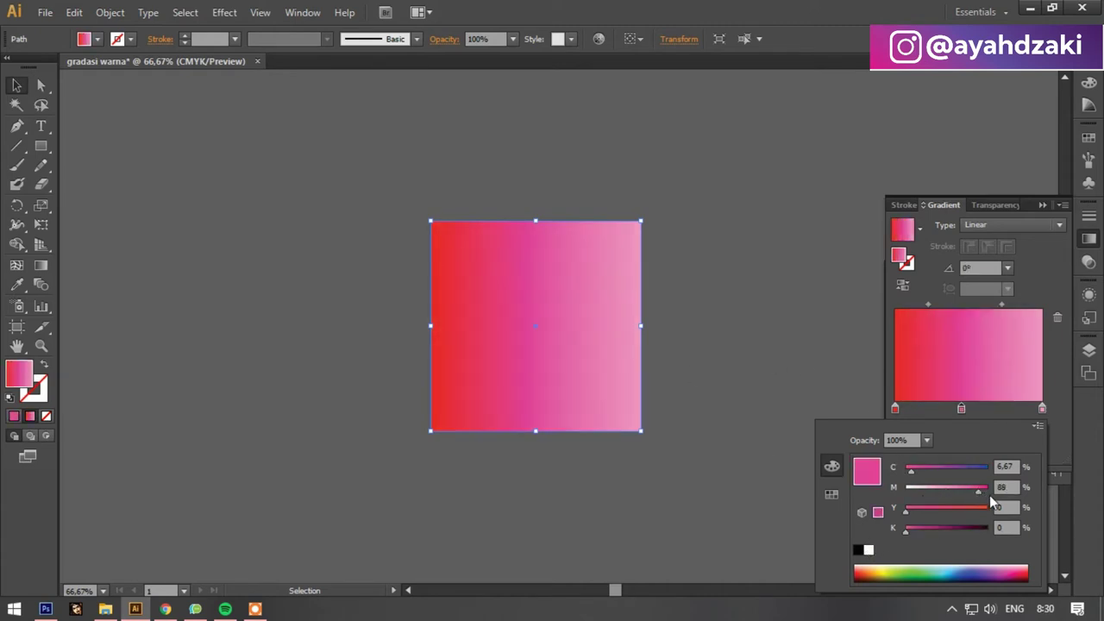
click(940, 559)
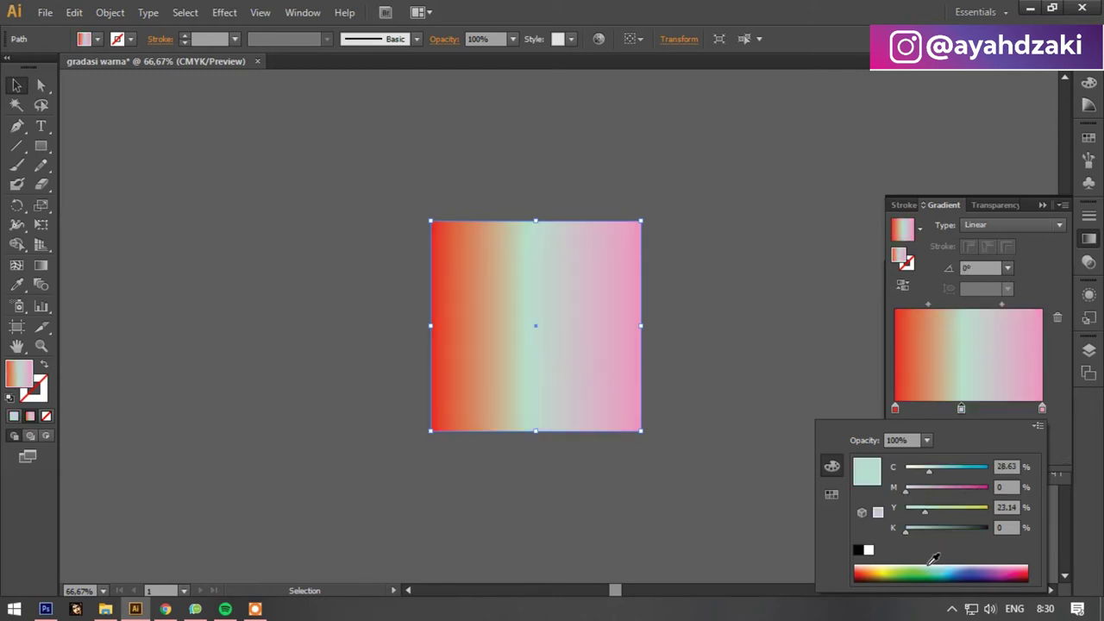
click(927, 562)
click(905, 560)
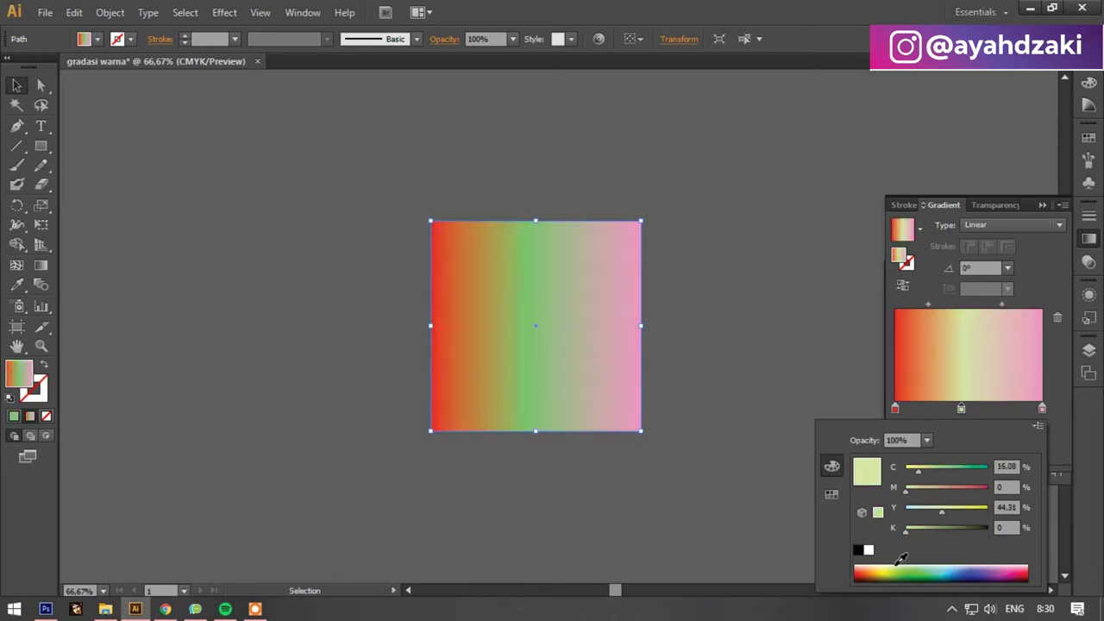
click(673, 223)
drag(673, 223, 520, 357)
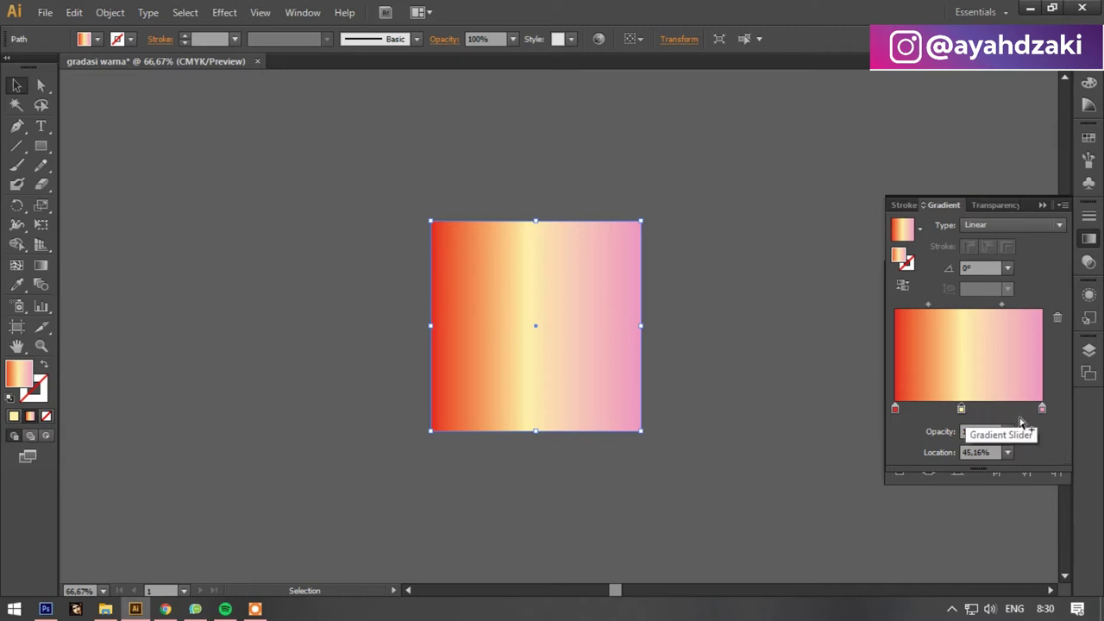
Move the middle gradient stop to about 51.61% and preview the result.
drag(961, 411, 971, 412)
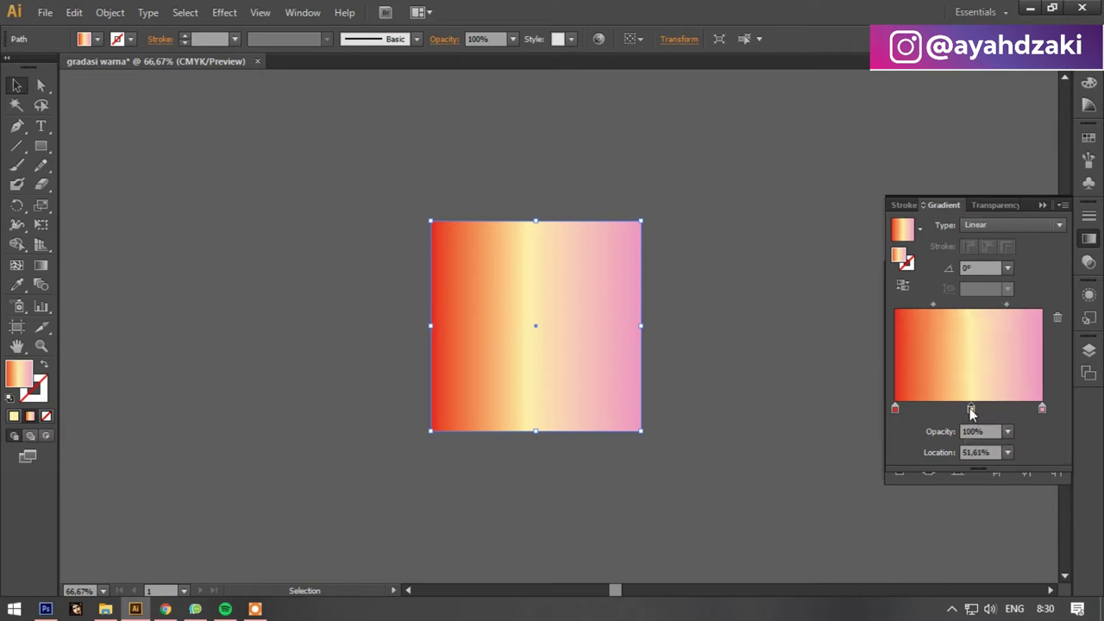
click(919, 228)
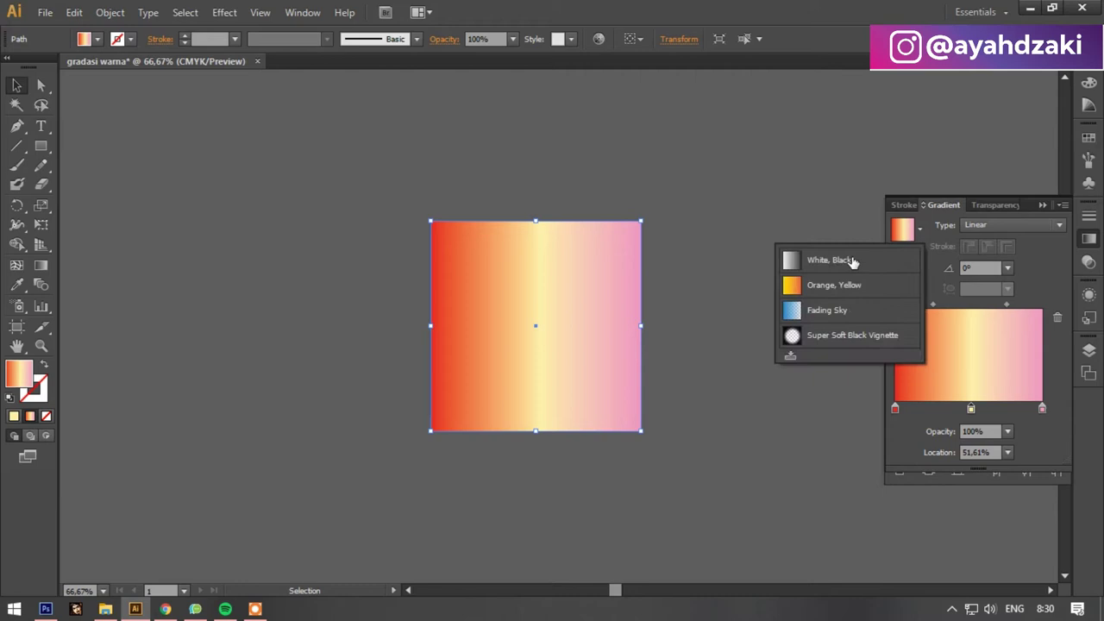
click(723, 268)
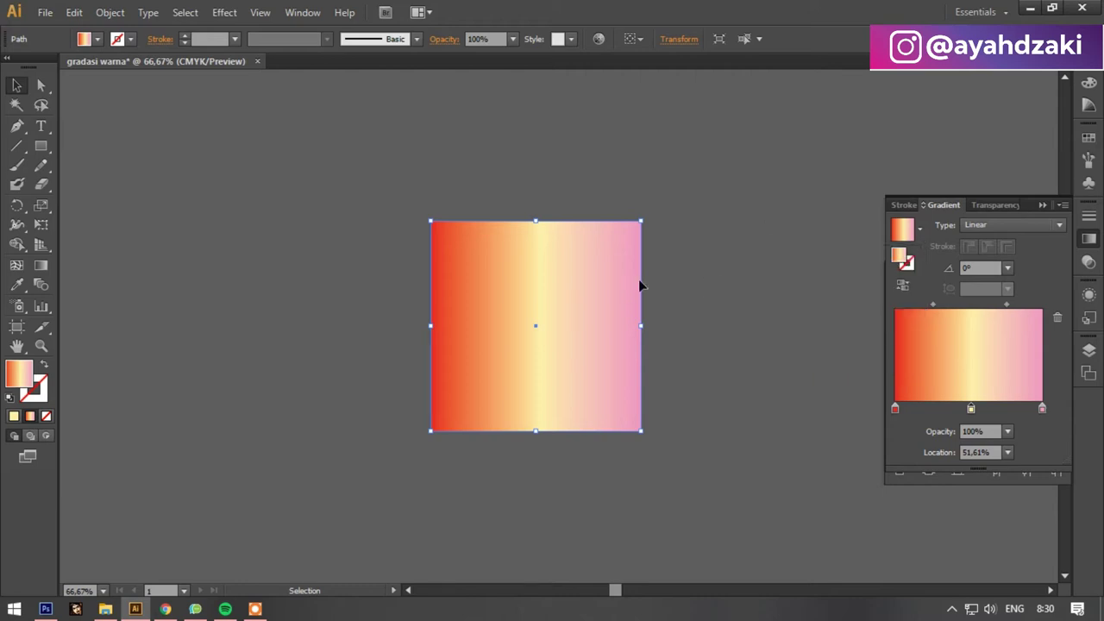
click(703, 271)
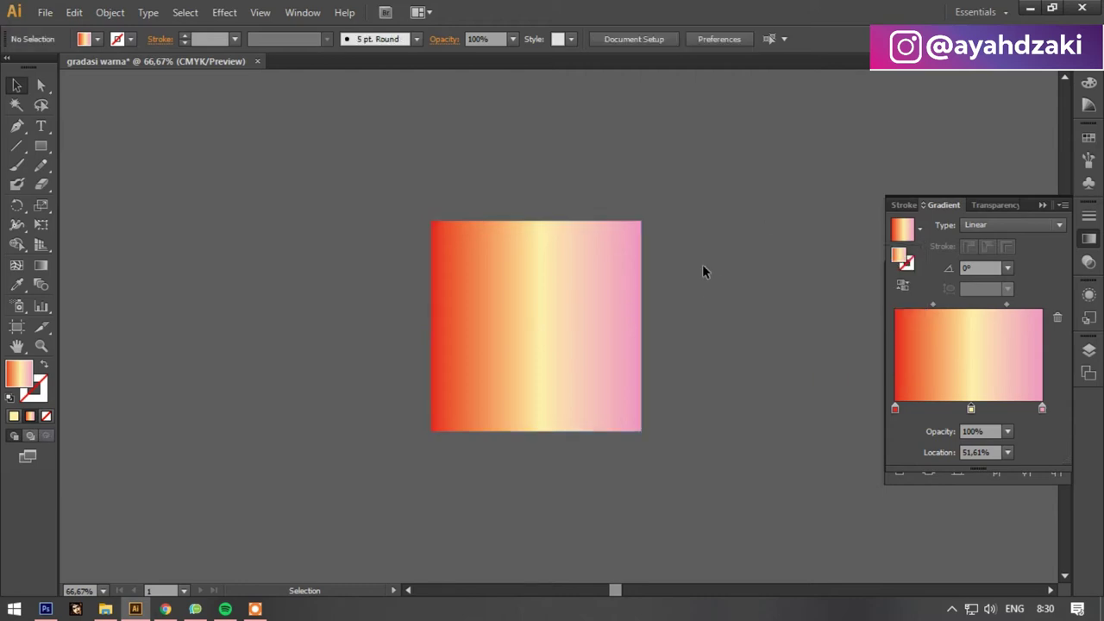
click(554, 325)
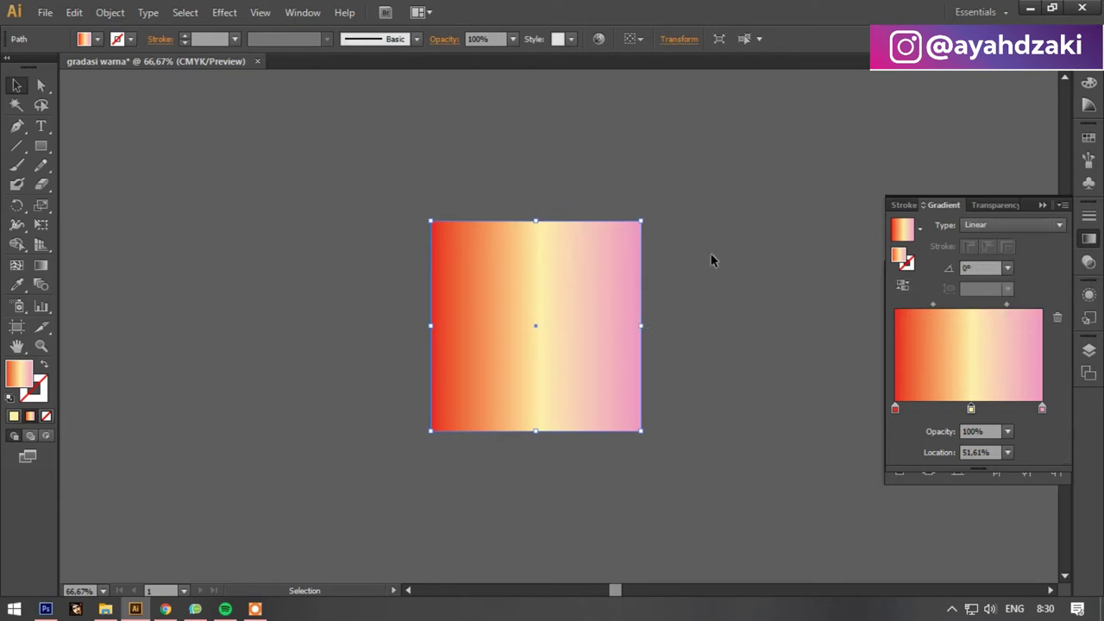
click(676, 253)
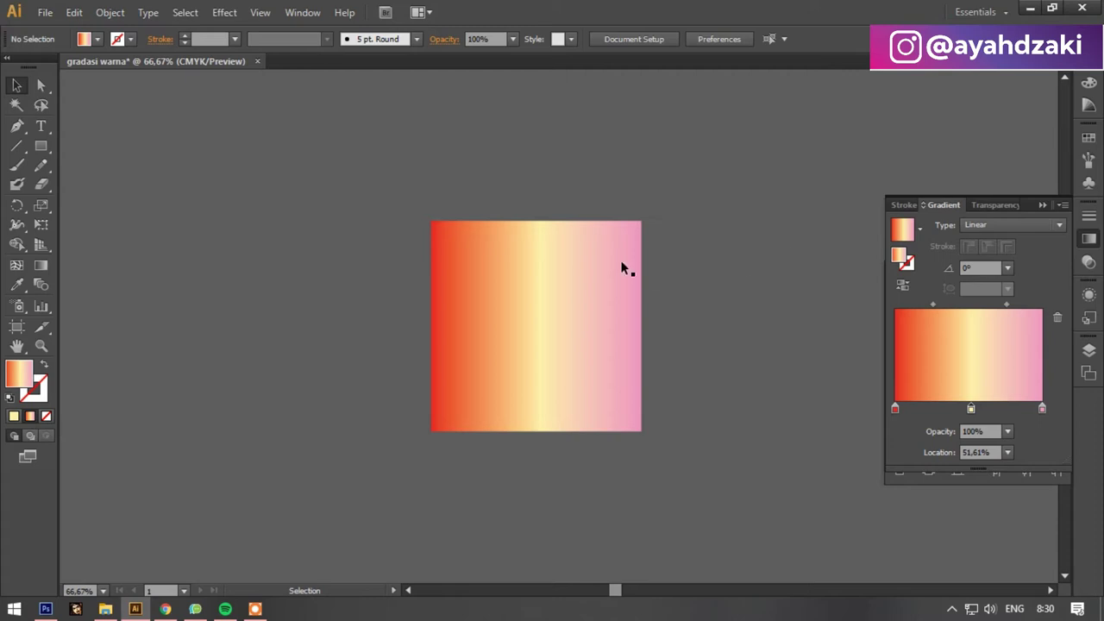
Duplicate the gradient square below the original and give the copy the White, Black preset.
scroll(623, 267, down, 2)
mouse_move(613, 266)
mouse_down()
mouse_move(596, 164)
mouse_move(585, 446)
mouse_up()
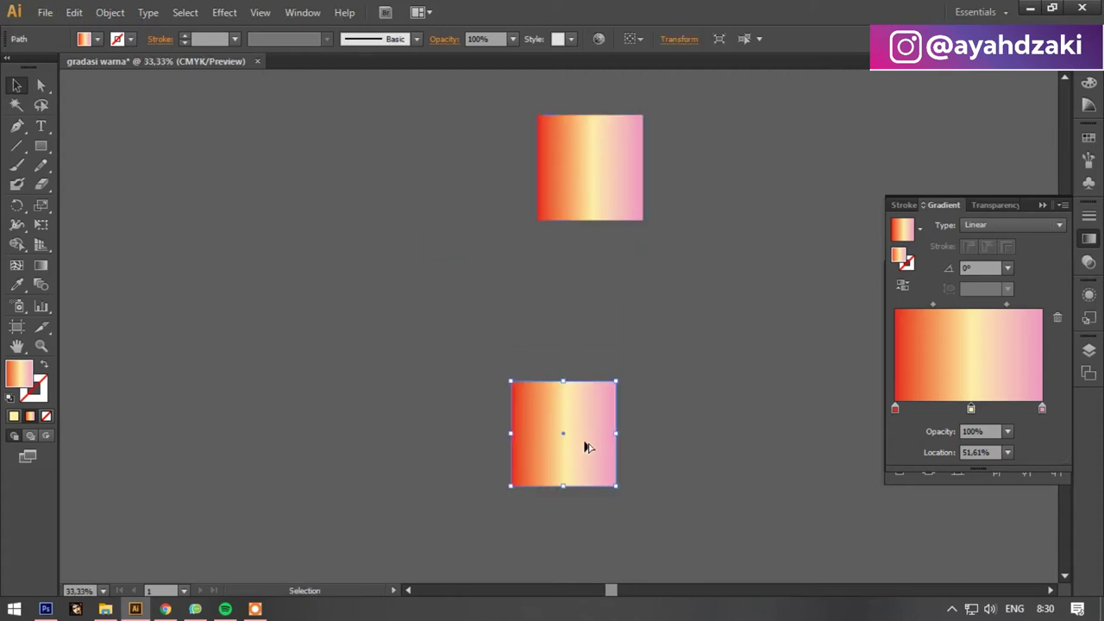
click(922, 232)
click(888, 257)
click(683, 467)
scroll(581, 463, up, 2)
key(alt)
Lighten the gradient's dark right stop to mid grey (K 56).
double_click(1042, 409)
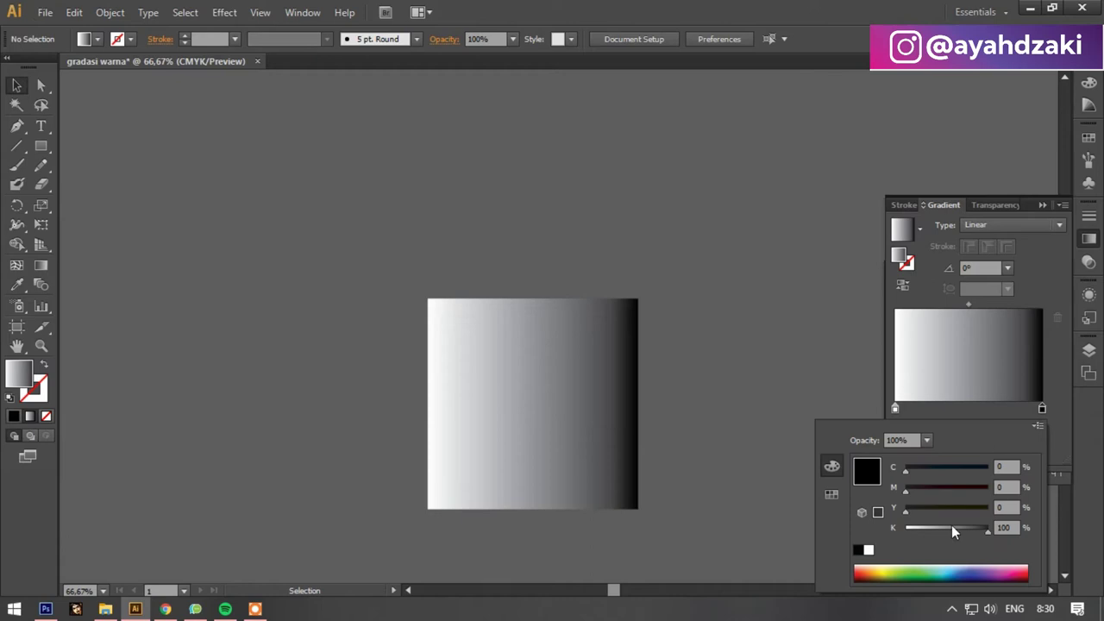
click(952, 527)
click(500, 399)
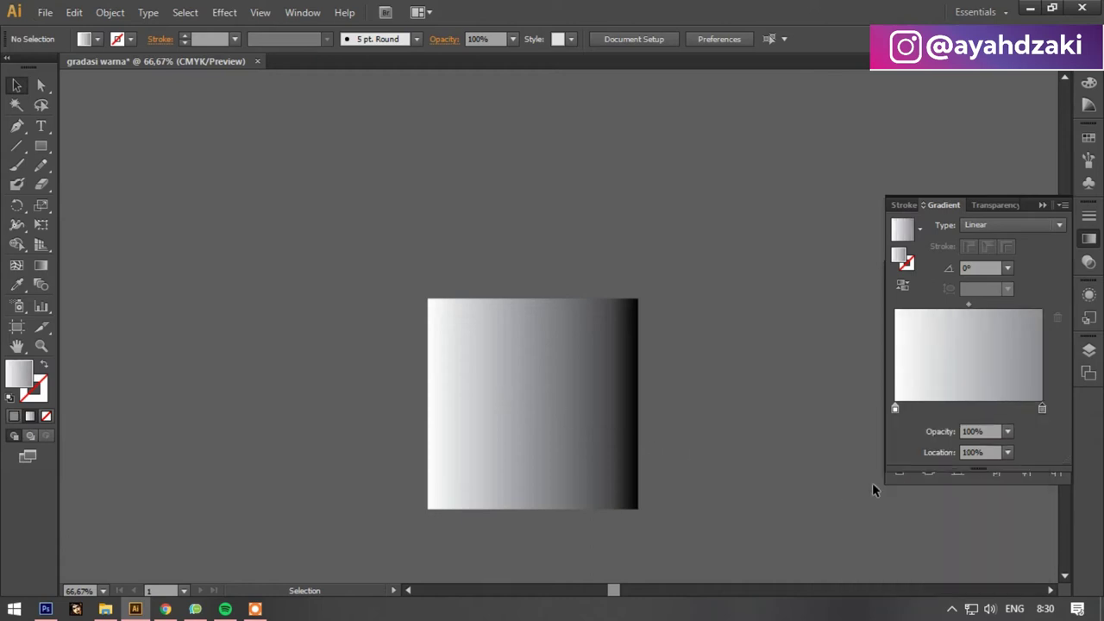
key(ctrl+a)
double_click(1041, 408)
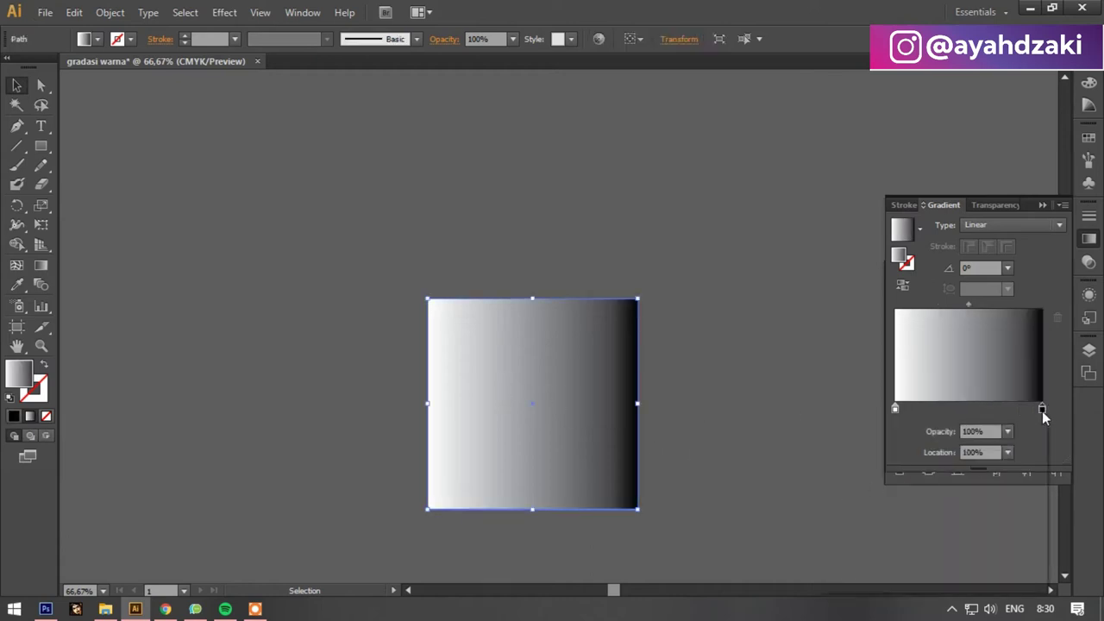
click(952, 528)
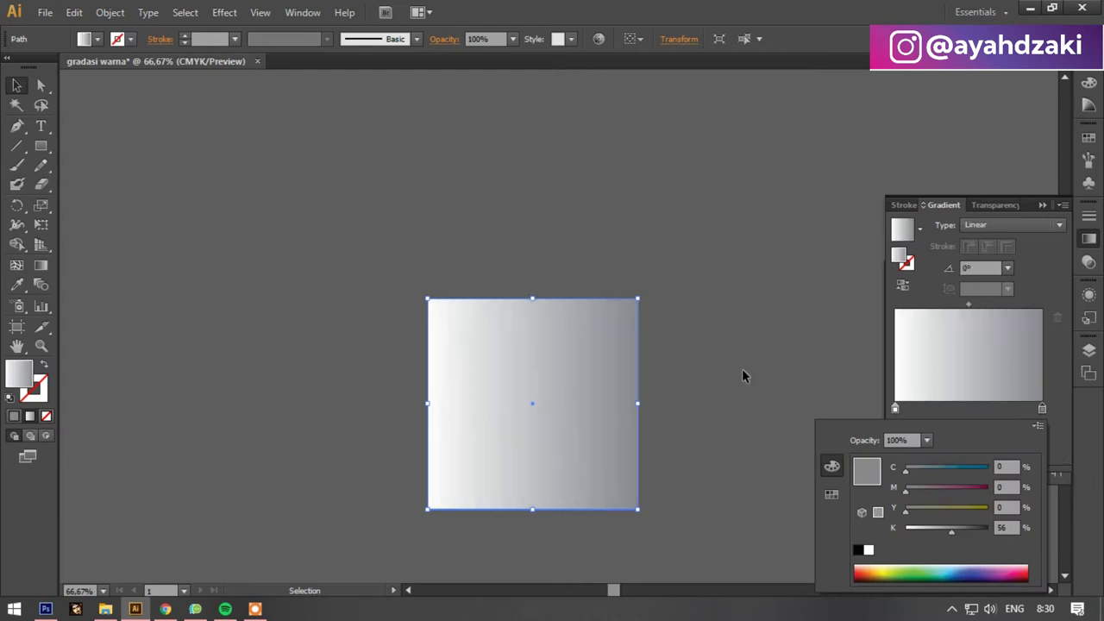
click(700, 345)
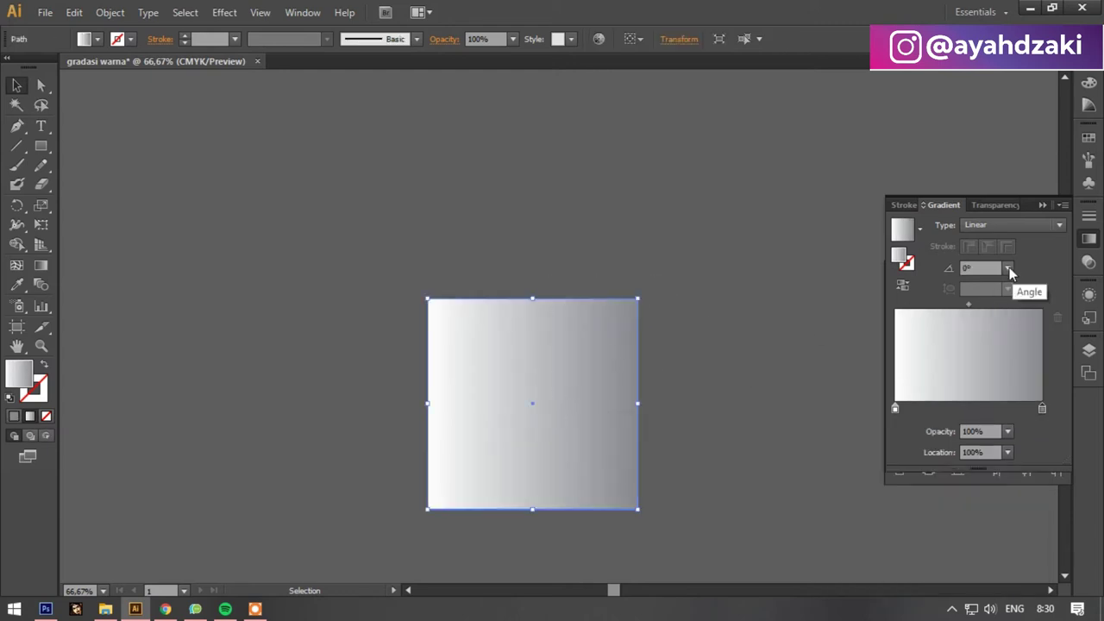
Change the square's gradient type to Radial.
click(1001, 225)
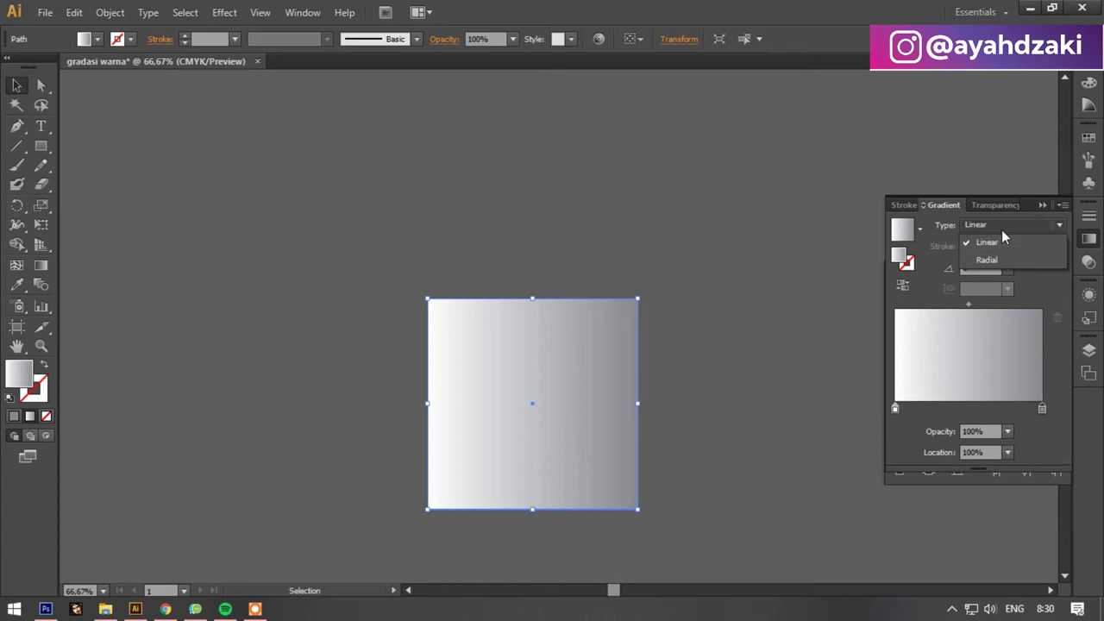
click(988, 259)
click(846, 342)
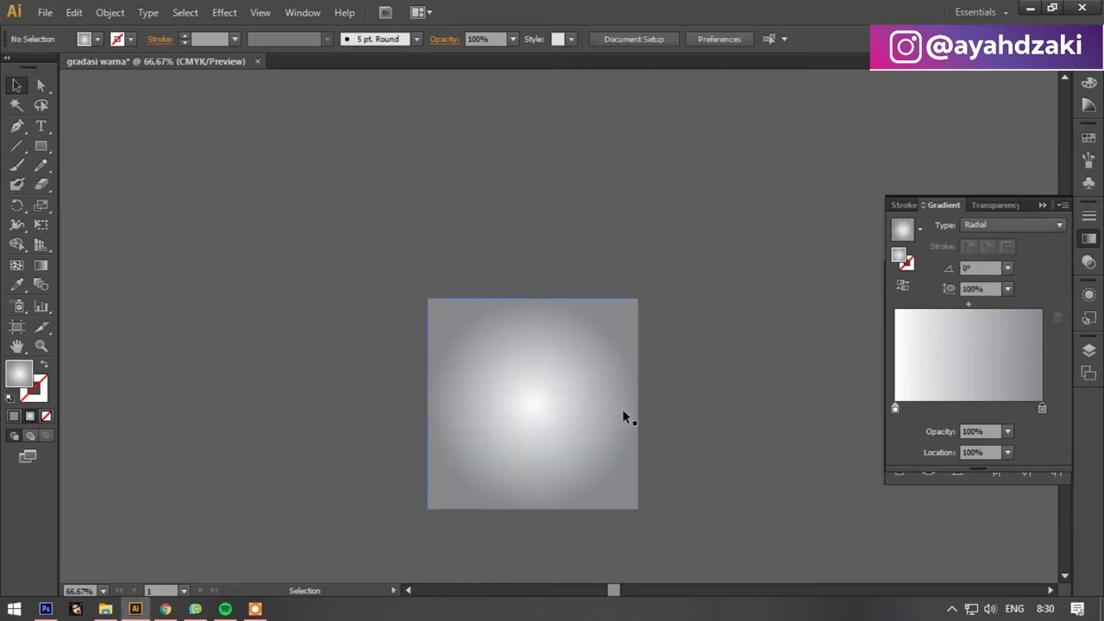
scroll(523, 431, up, 1)
scroll(474, 406, up, 1)
scroll(387, 343, down, 2)
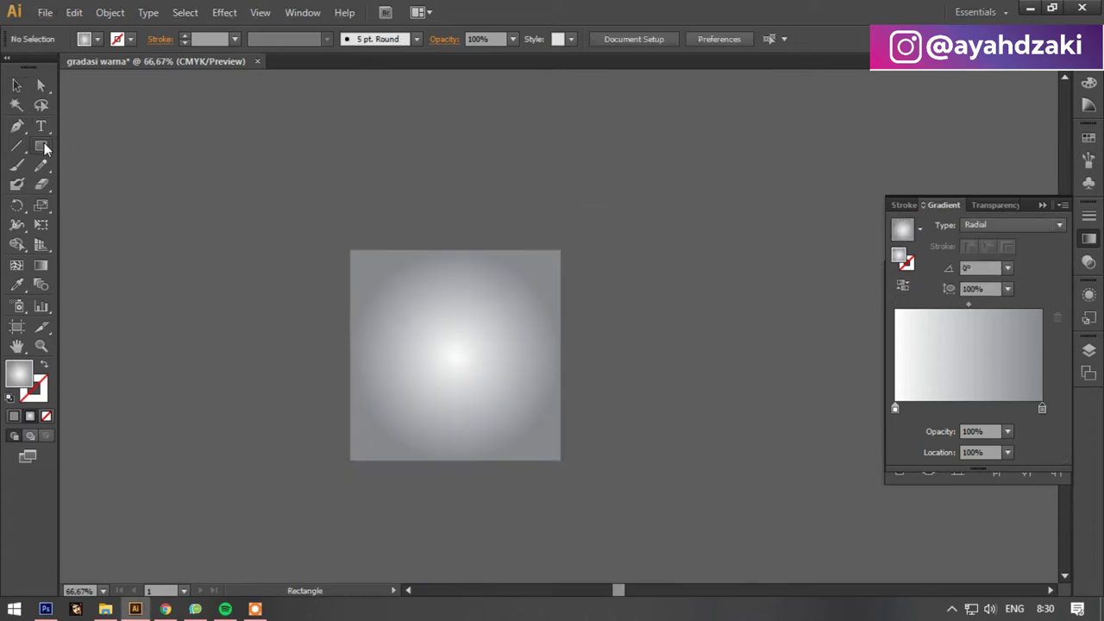
Draw a green-filled hexagon at the top-left of the canvas and shrink it.
drag(41, 146, 98, 201)
drag(167, 216, 229, 288)
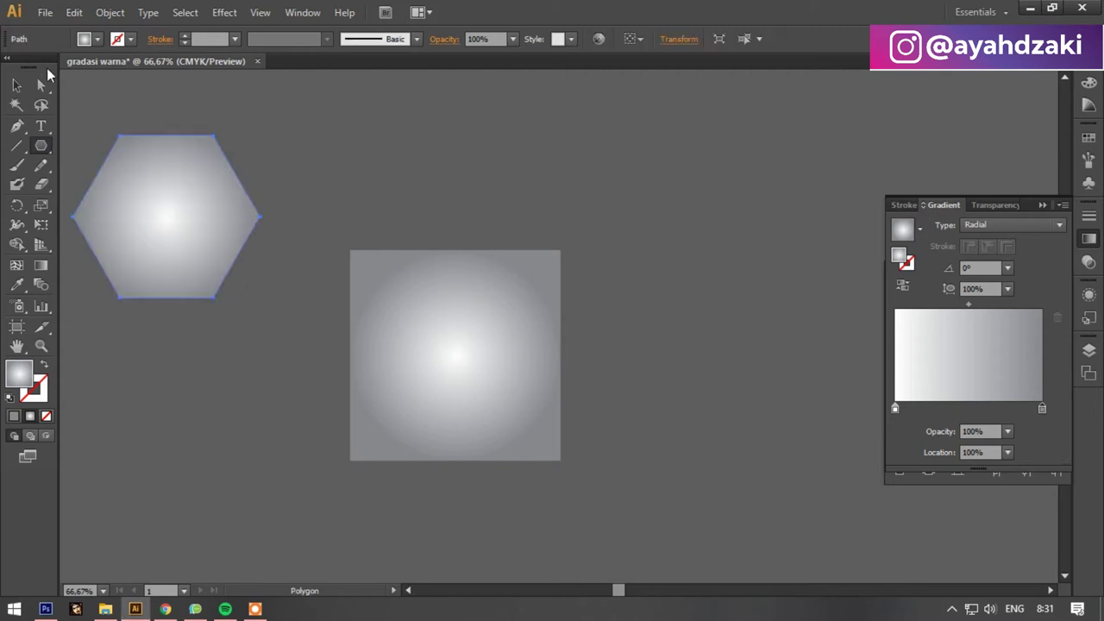
click(97, 39)
click(78, 78)
click(17, 85)
drag(257, 135, 211, 177)
Shrink the hexagon further and centre it on the gradient square.
drag(178, 251, 506, 343)
drag(525, 285, 476, 329)
drag(415, 369, 442, 359)
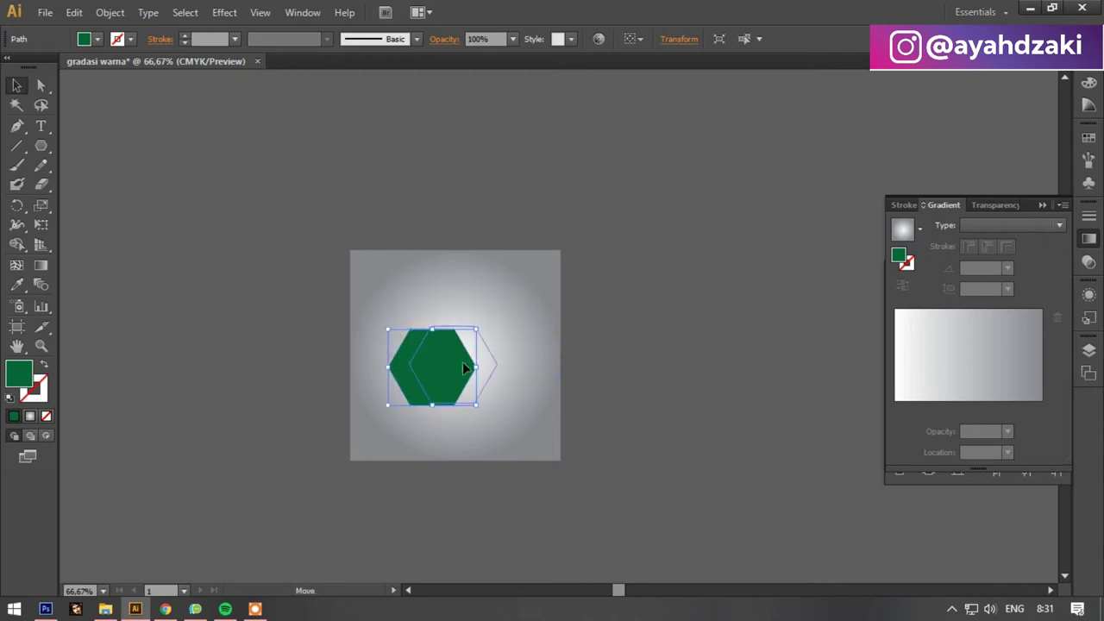
Draw a flat dark grey ellipse below the hexagon at 40% opacity.
click(42, 146)
drag(311, 302, 466, 314)
click(98, 39)
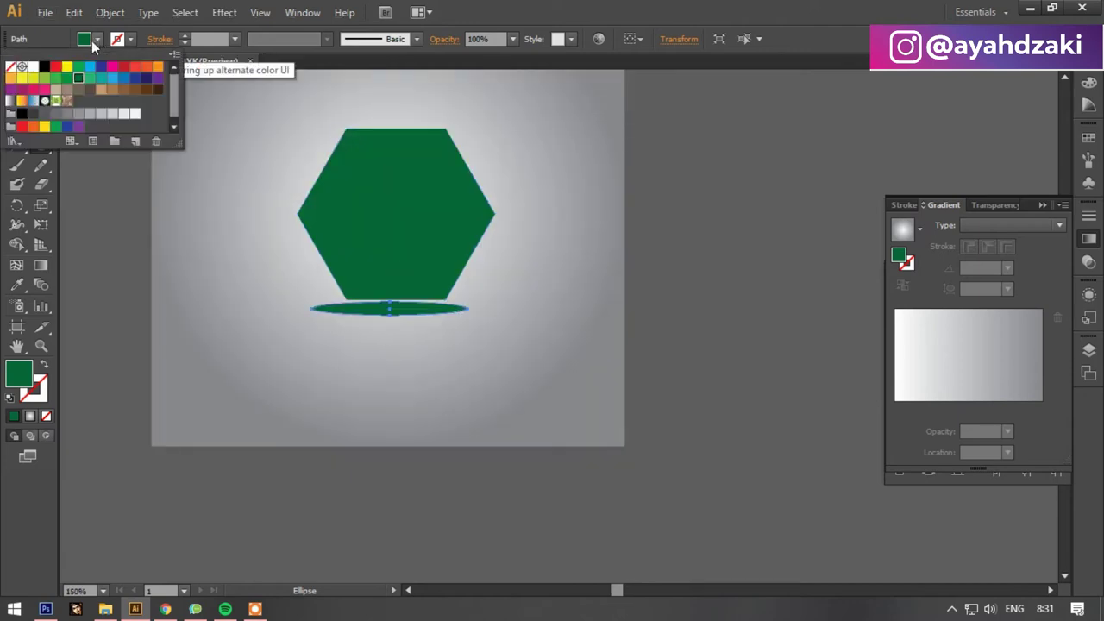
click(44, 114)
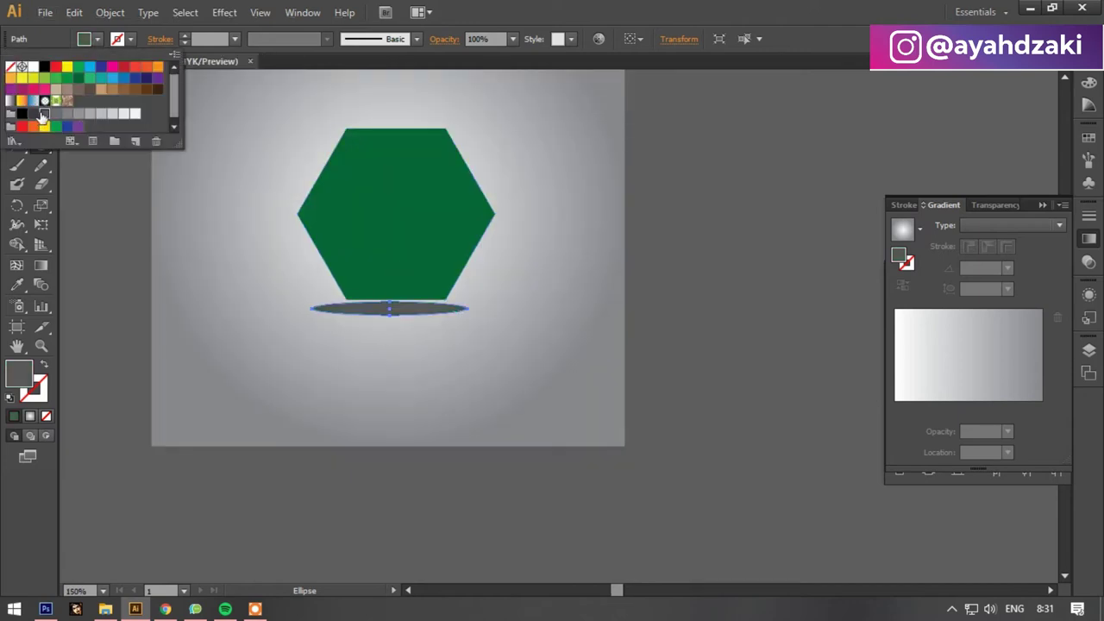
click(512, 38)
click(530, 134)
click(15, 85)
click(720, 238)
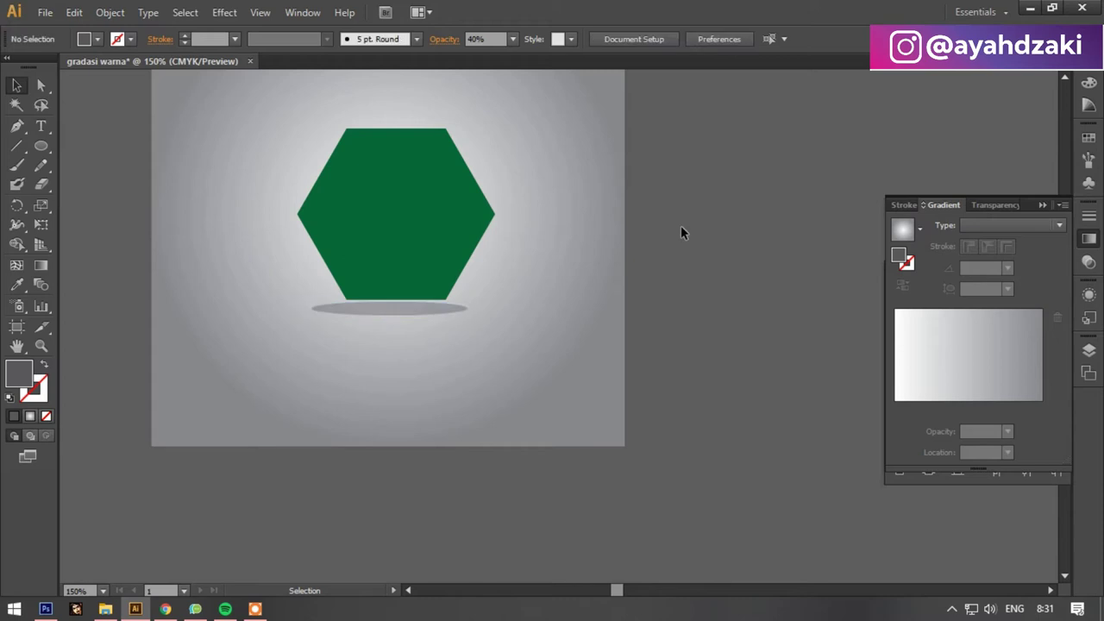
Bring the hexagon to the front, in front of its ellipse shadow.
right_click(385, 214)
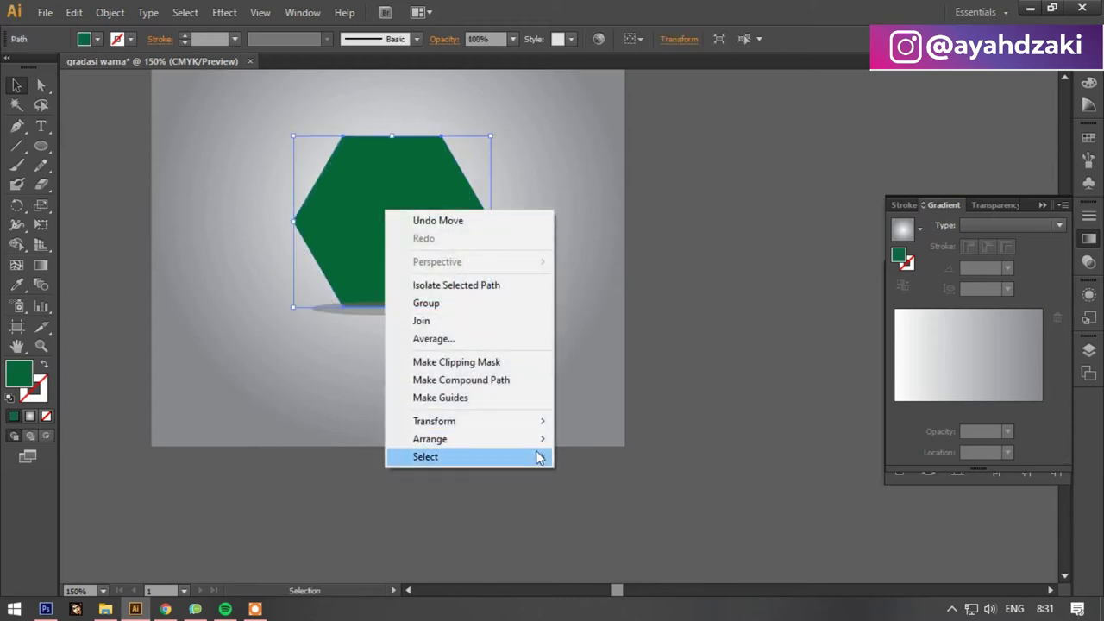
click(608, 439)
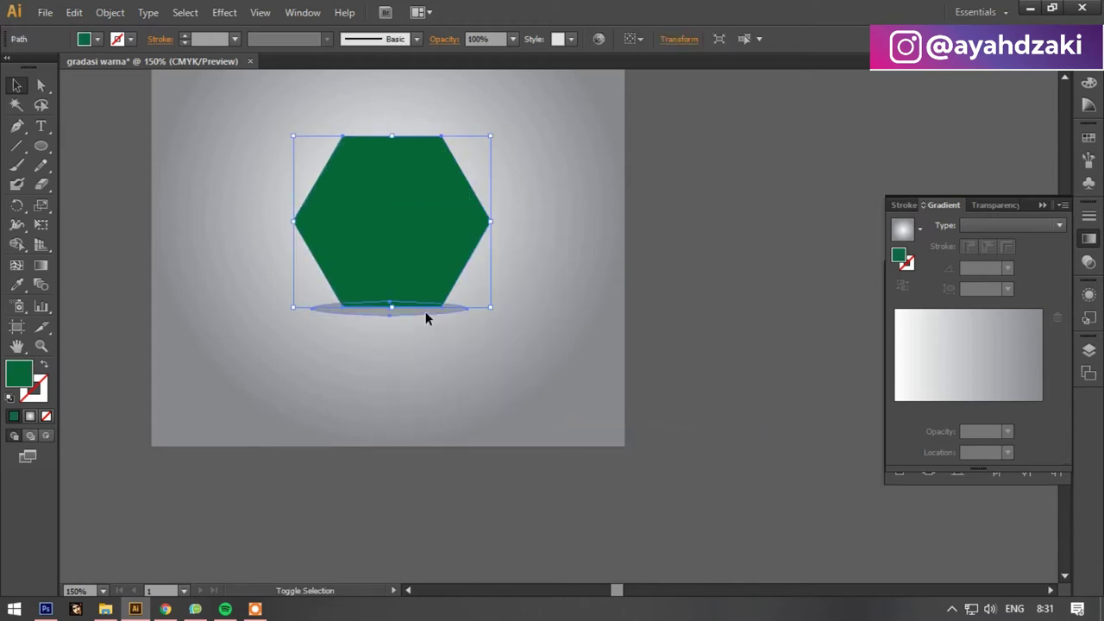
click(747, 258)
alt+scroll(624, 249, down, 2)
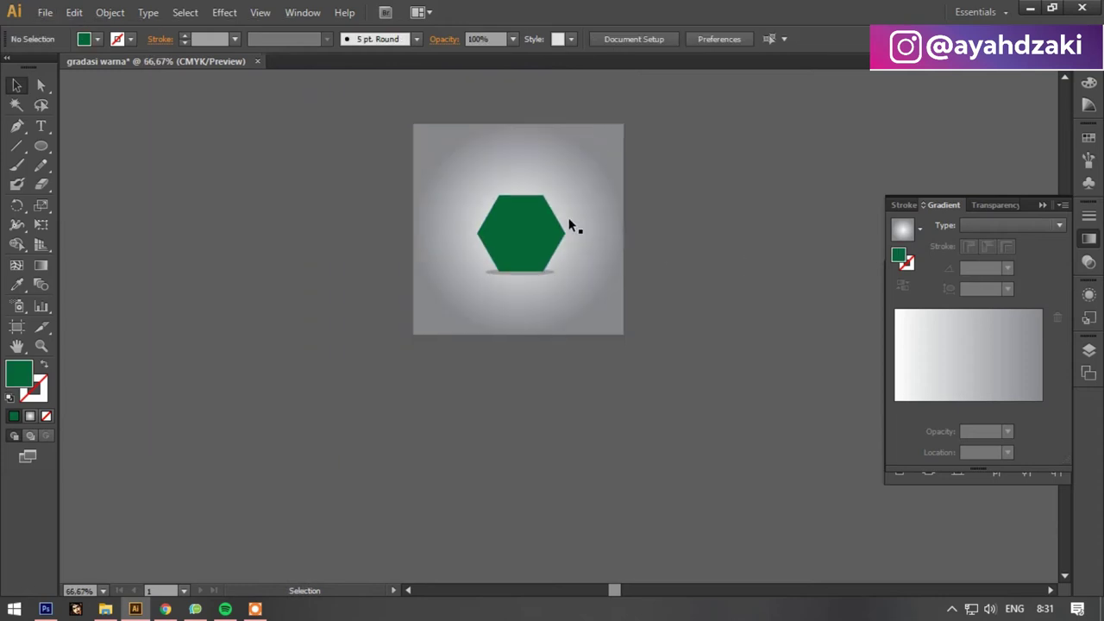
alt+scroll(569, 217, up, 1)
Set the grey gradient stop to 70% opacity, then undo it.
click(508, 227)
mouse_move(712, 172)
mouse_down()
mouse_move(522, 296)
mouse_move(630, 297)
mouse_up()
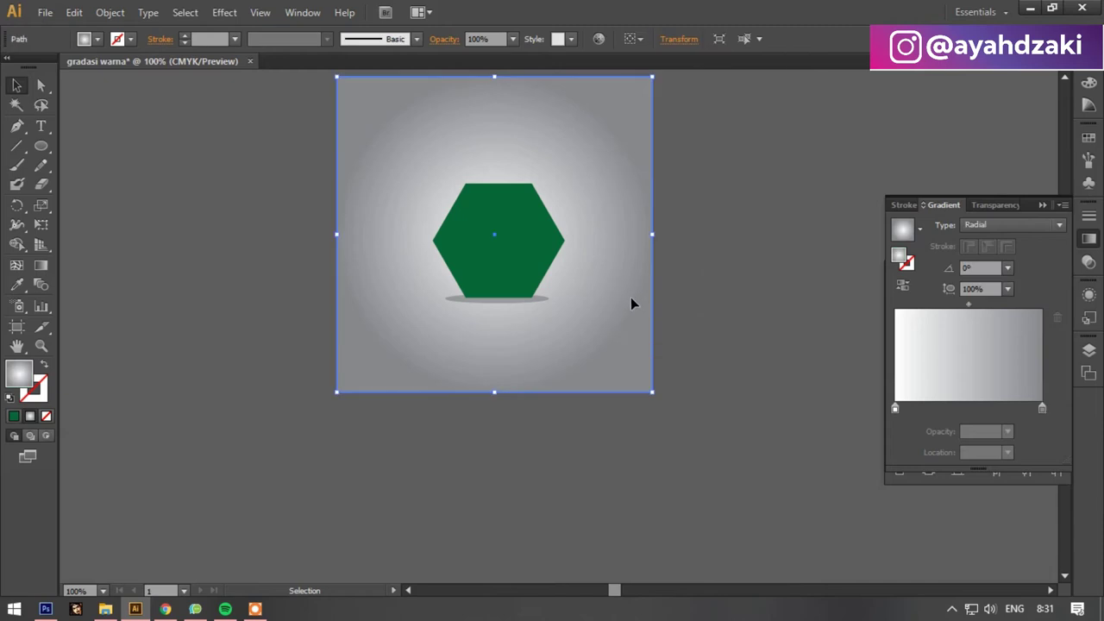
click(1041, 408)
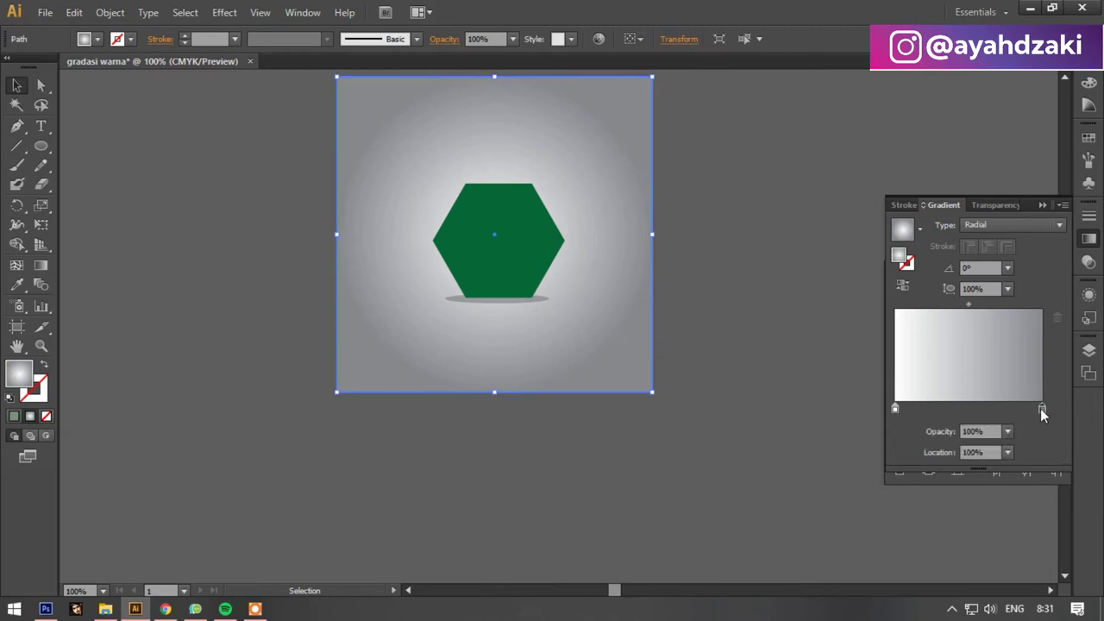
click(1007, 431)
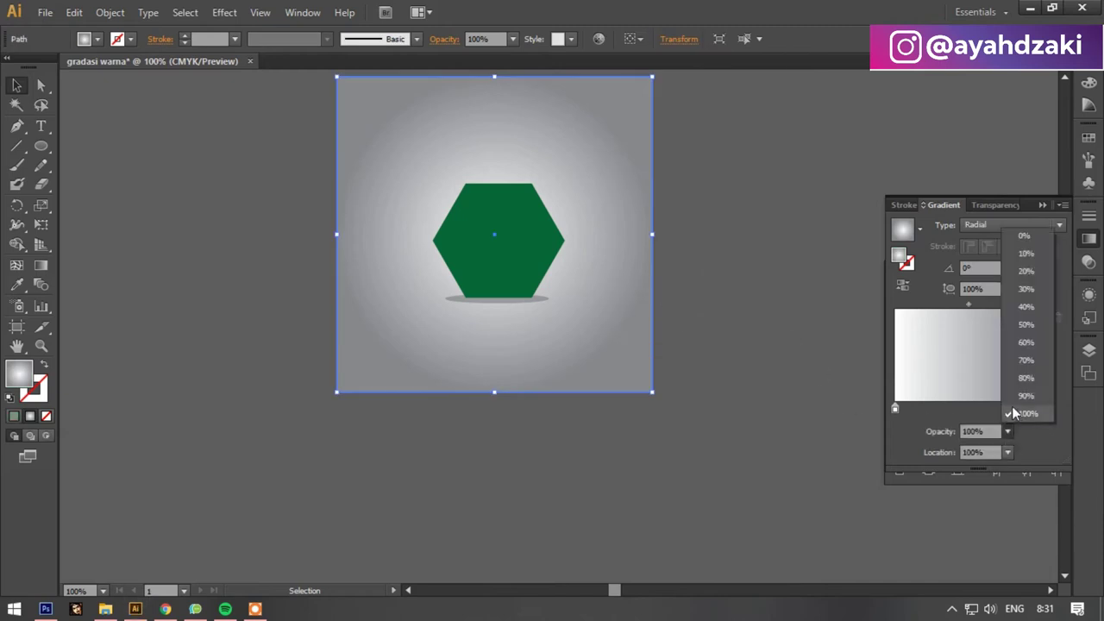
click(1024, 361)
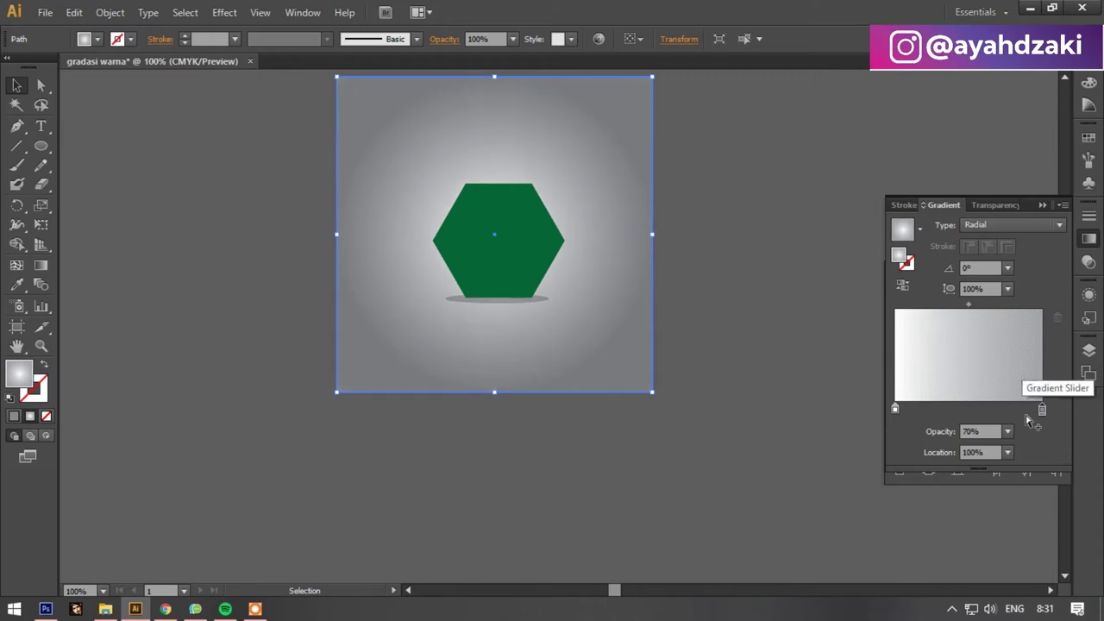
key(ctrl+z)
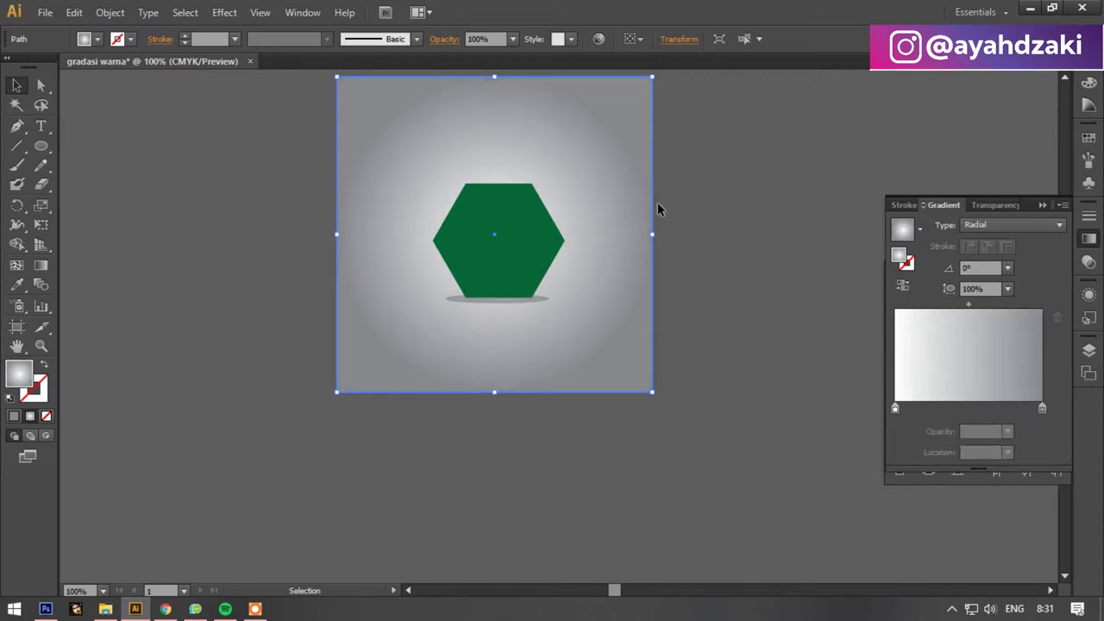
Zoom out and move the square artwork up and to the left.
alt+scroll(662, 211, down, 2)
alt+scroll(577, 259, down, 2)
drag(581, 252, 498, 153)
click(615, 197)
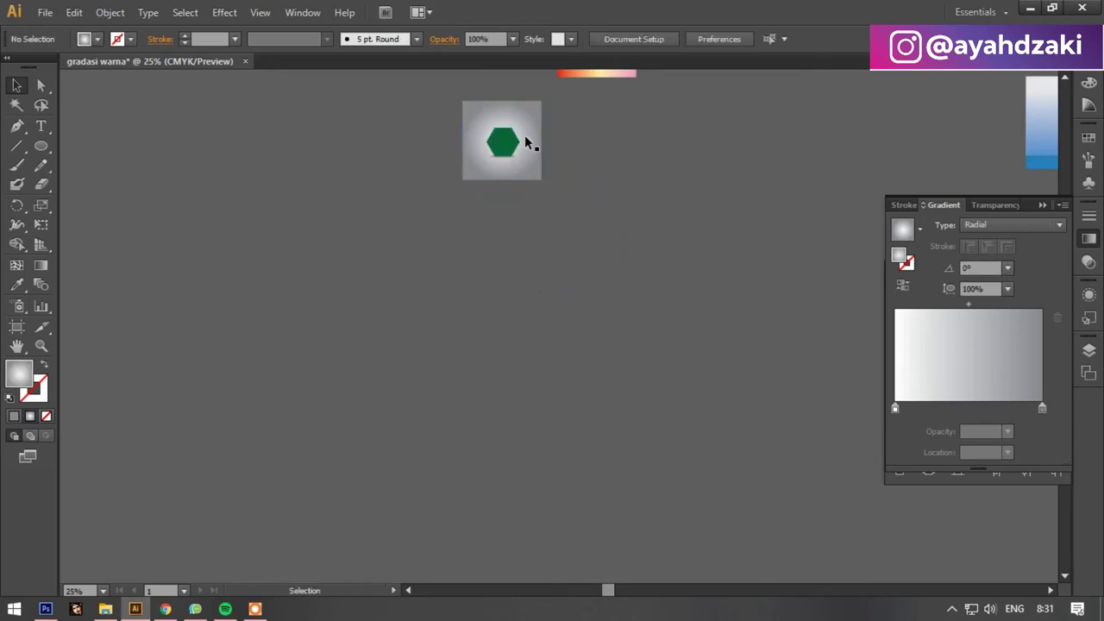
Duplicate the gradient square below the original and fill the copy blue.
drag(531, 125, 535, 320)
click(97, 38)
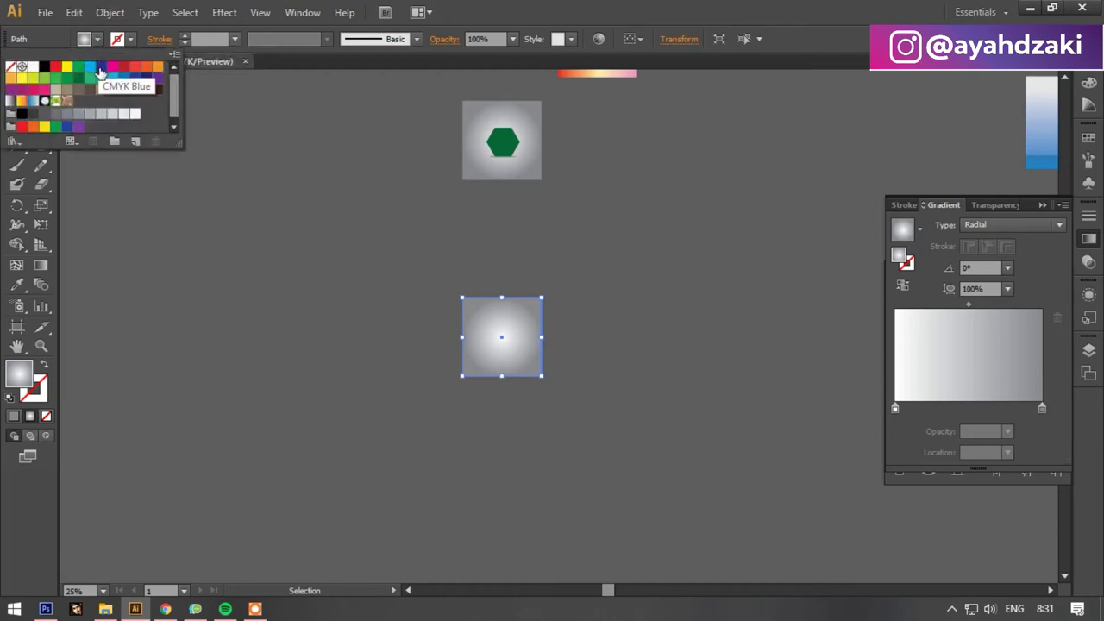
click(90, 70)
click(405, 306)
alt+scroll(424, 322, up, 1)
scroll(444, 335, up, 1)
click(634, 339)
Apply the Orange, Yellow gradient preset to the blue square.
click(919, 229)
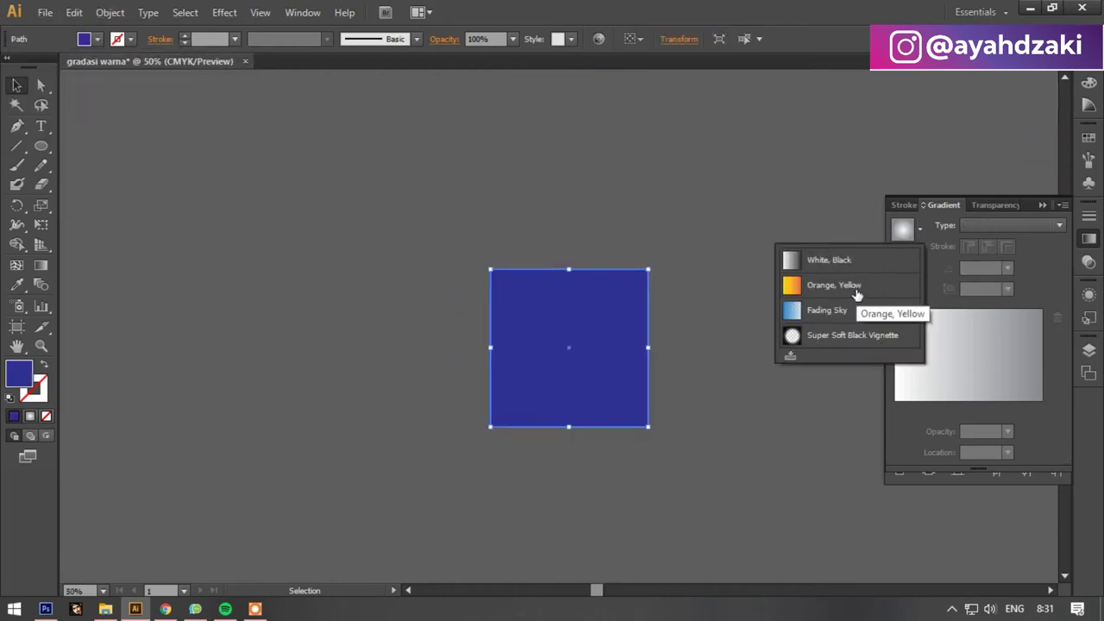
click(856, 294)
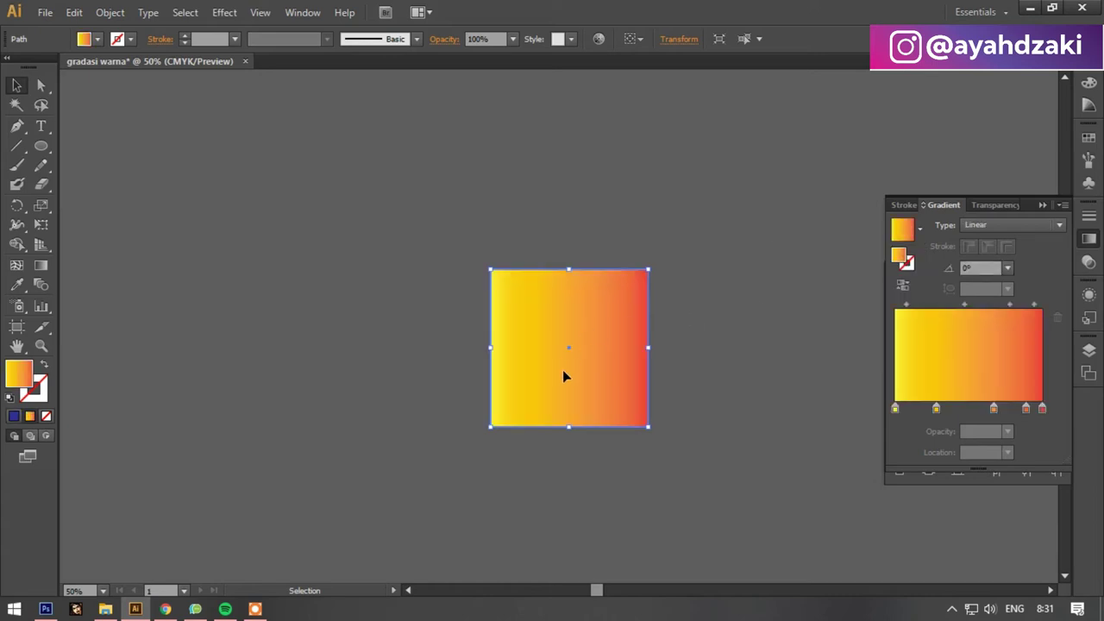
scroll(564, 371, up, 1)
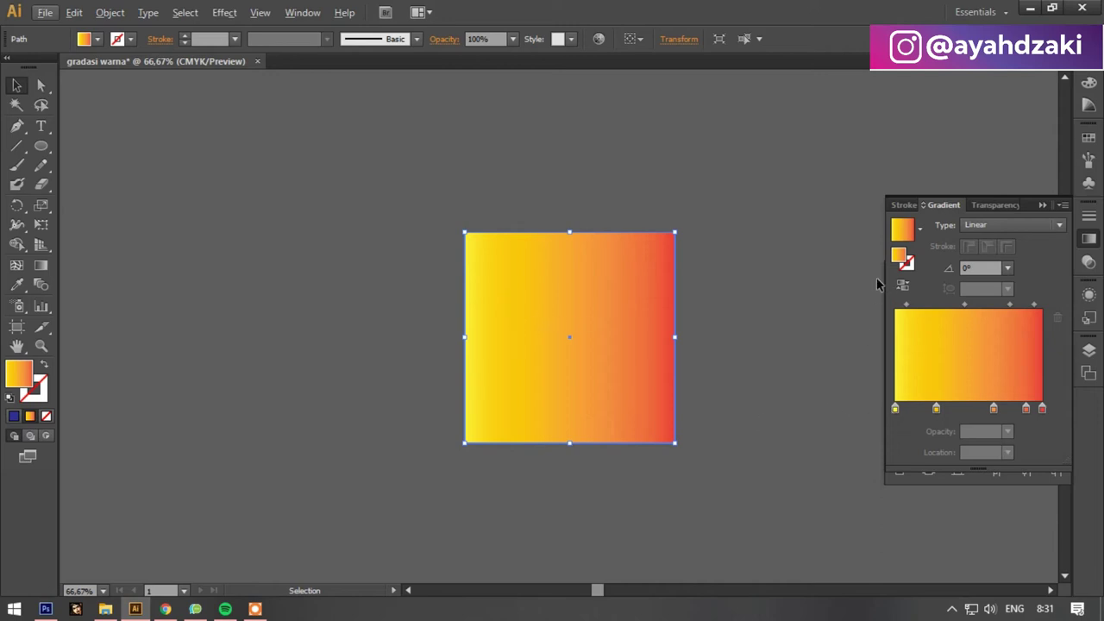
click(919, 227)
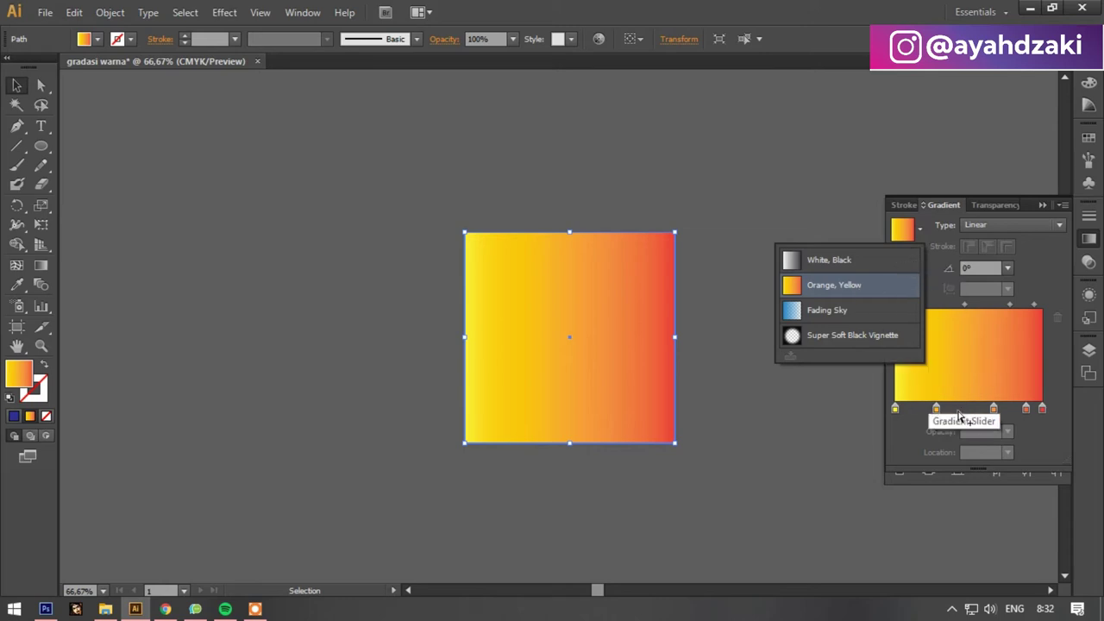
click(795, 423)
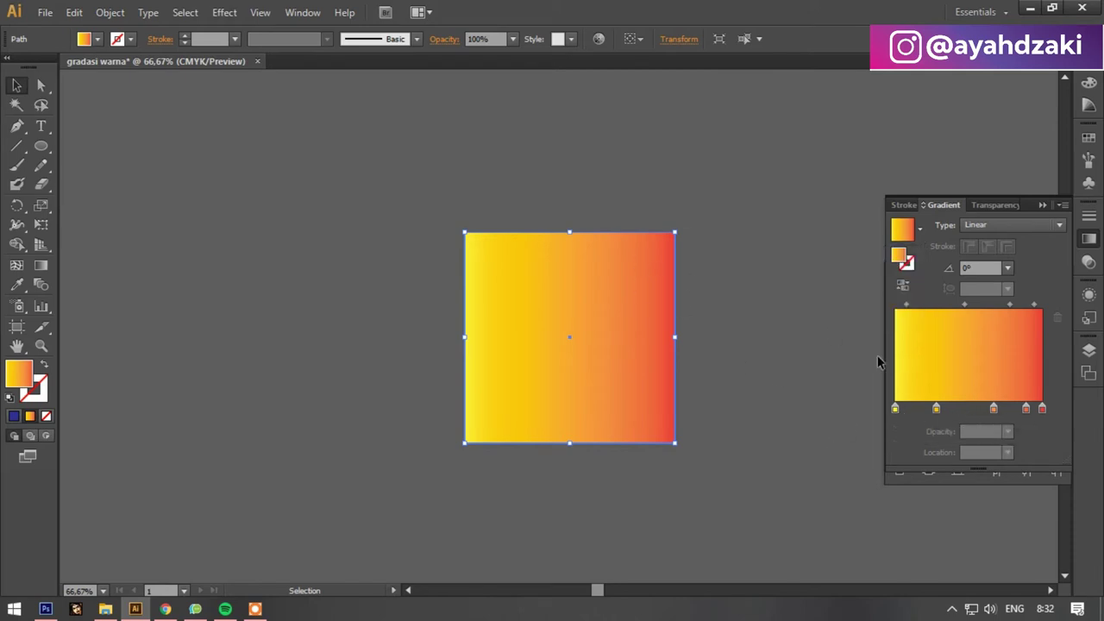
Switch the square's gradient type to Radial, then back to Linear.
click(989, 226)
click(983, 261)
click(999, 225)
click(999, 224)
click(999, 224)
click(995, 242)
Apply the Fading Sky preset running vertically at 90°, blue at the bottom.
click(919, 228)
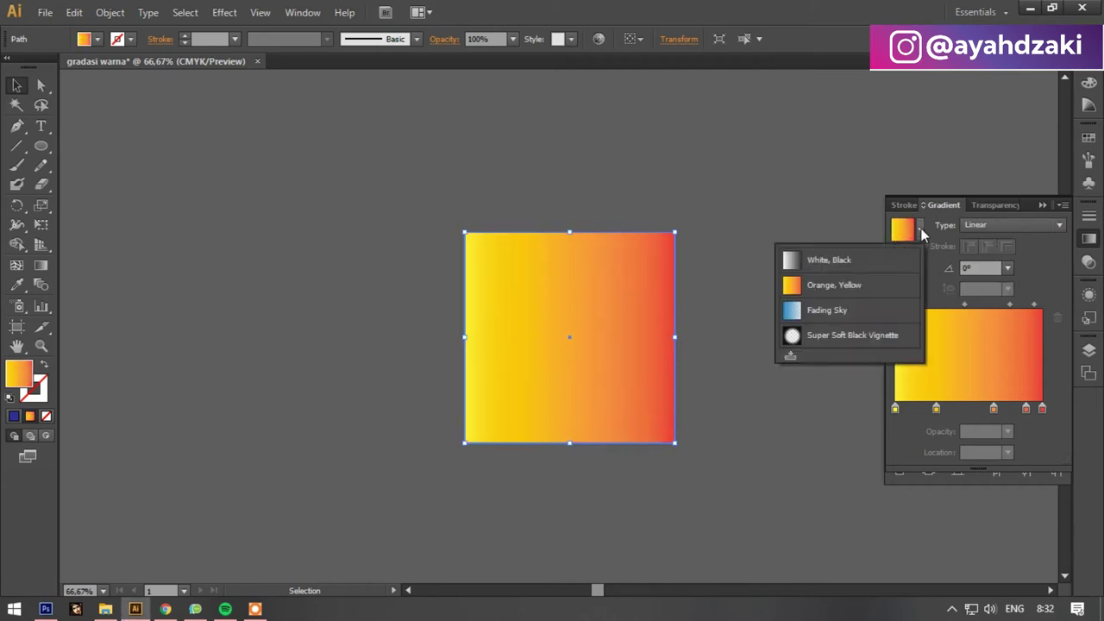
click(862, 313)
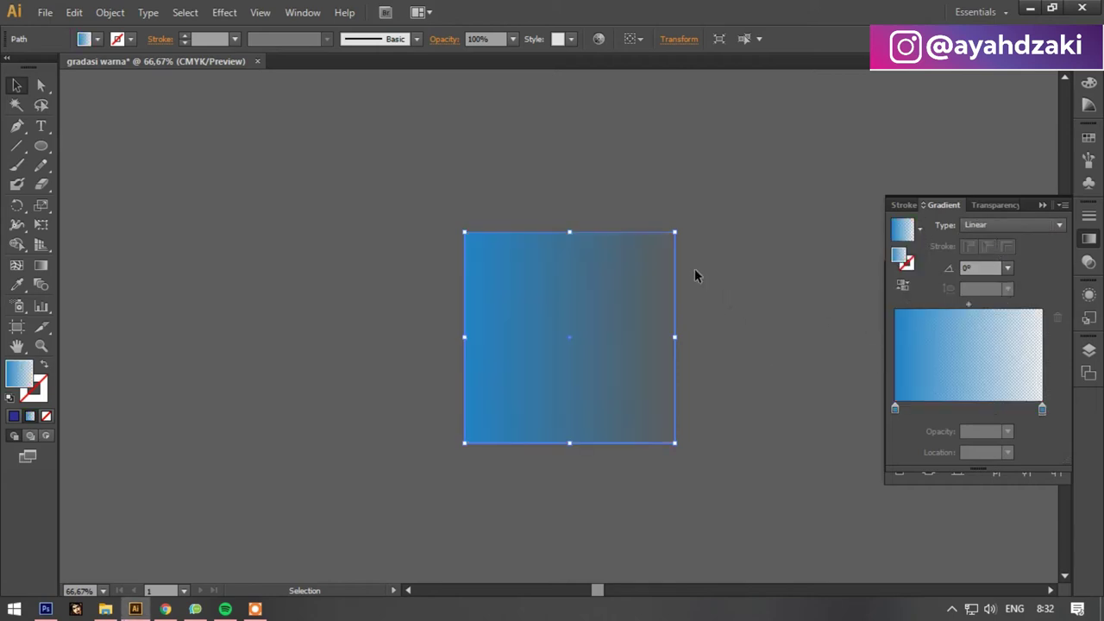
drag(678, 225, 462, 226)
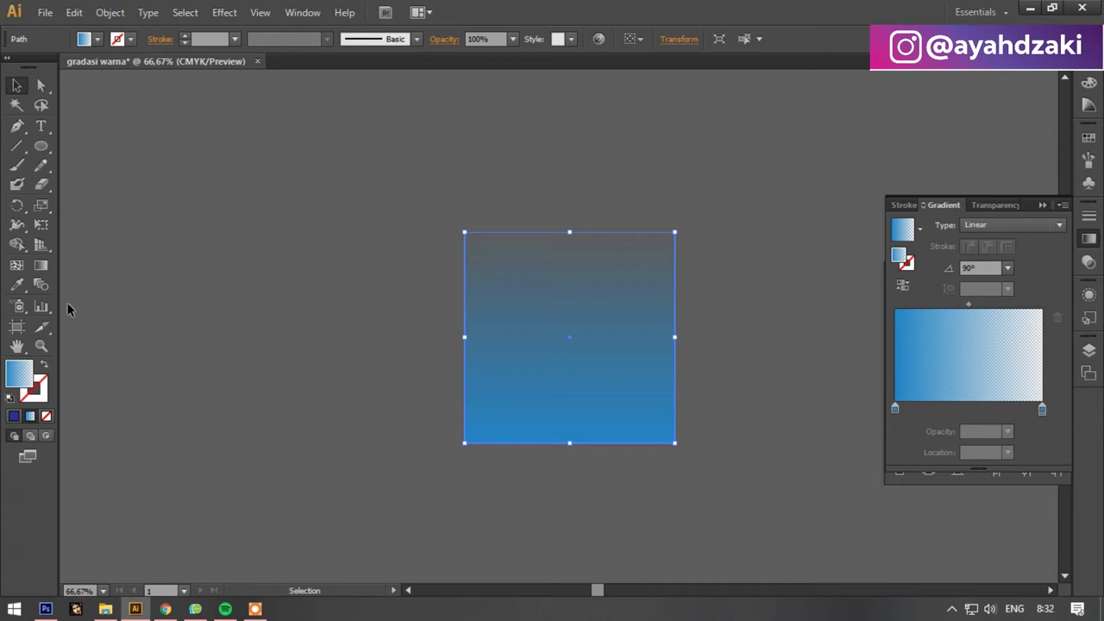
click(105, 609)
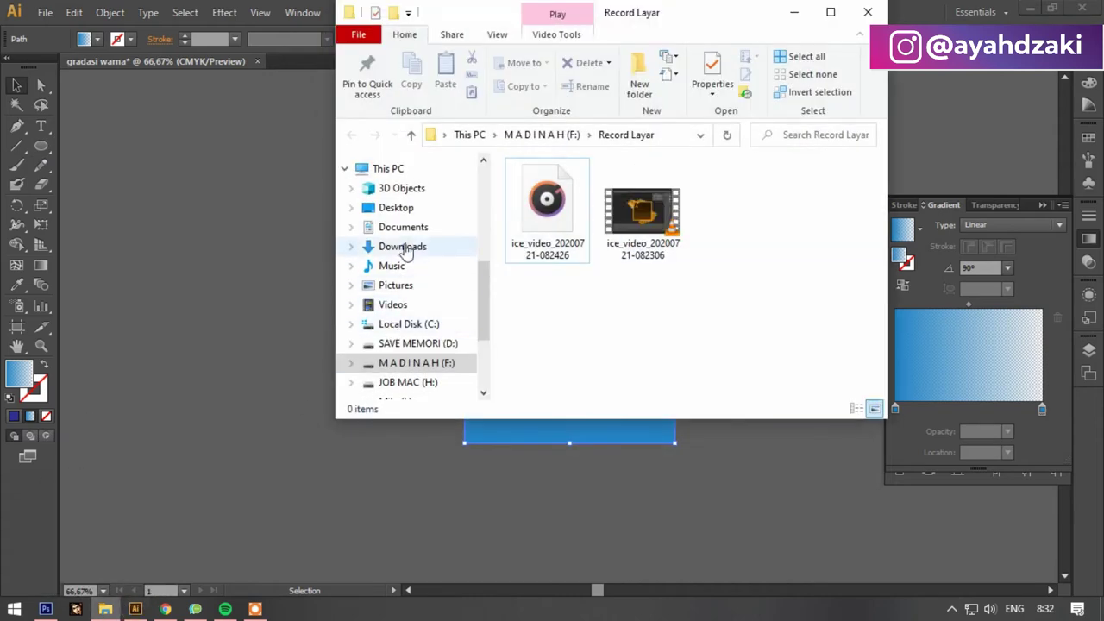
Drag the astronaut photo from the Pictures folder onto the canvas, left of the square.
scroll(401, 241, up, 1)
click(423, 323)
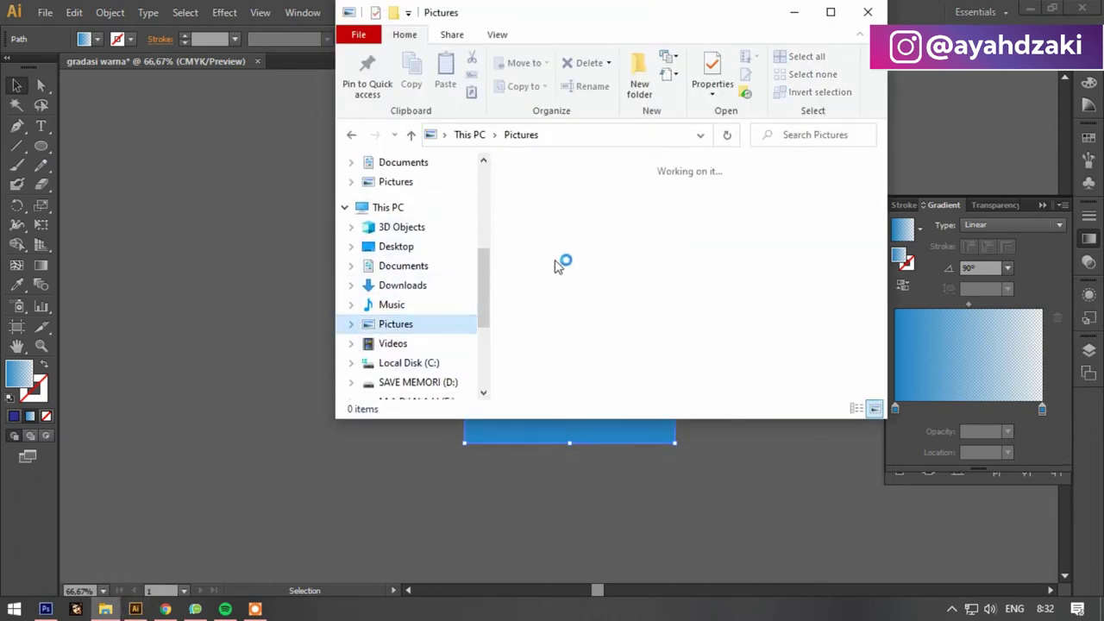
scroll(748, 331, down, 3)
scroll(749, 325, down, 2)
drag(546, 203, 259, 267)
drag(310, 243, 382, 325)
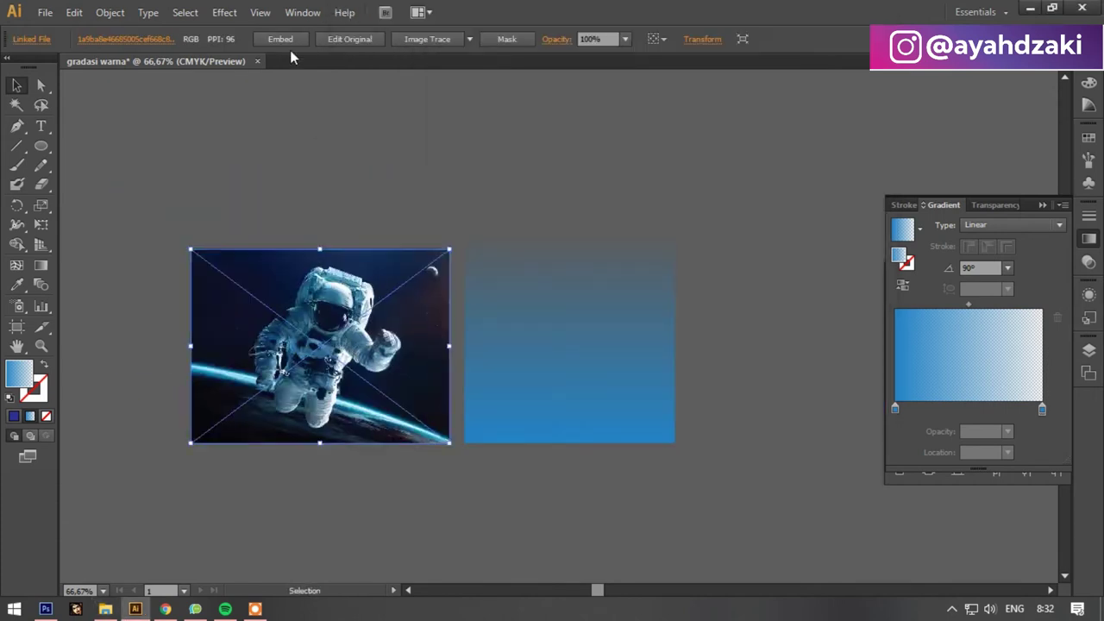
Draw a new rectangle of exact size beside the astronaut photo and fill it white.
scroll(213, 295, up, 1)
click(715, 343)
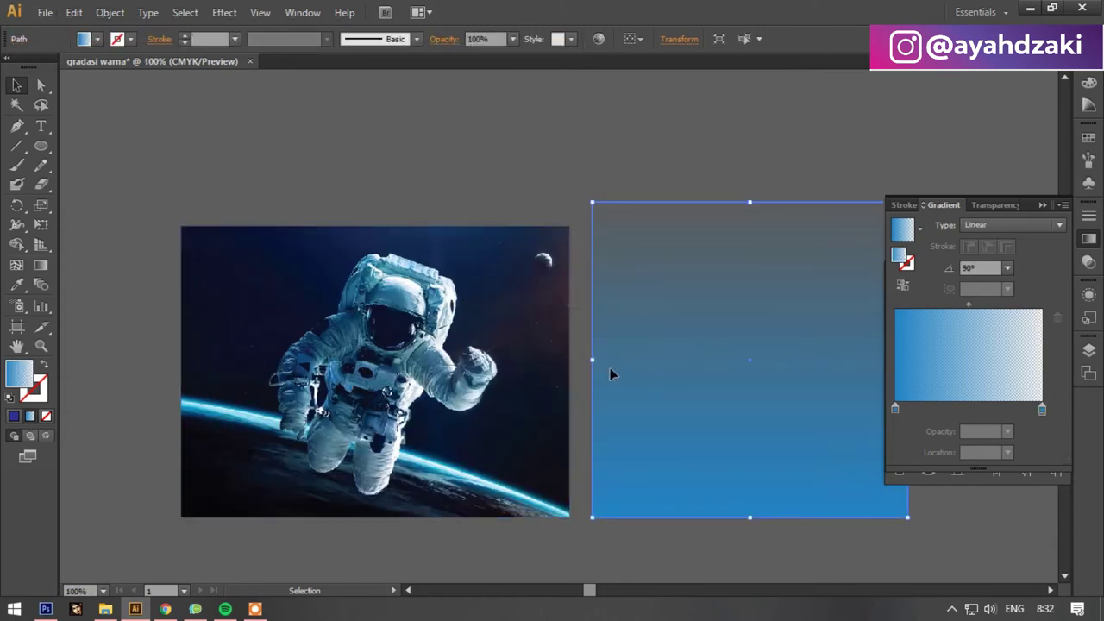
scroll(610, 373, down, 1)
shift+click(552, 405)
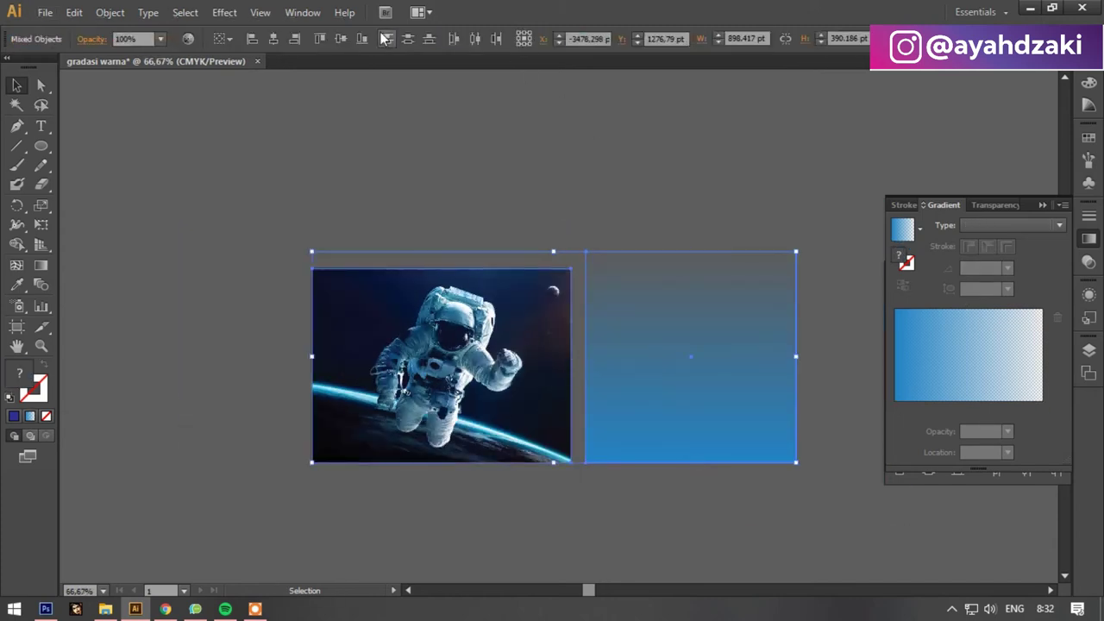
click(43, 146)
drag(46, 144, 86, 147)
click(310, 172)
key(Return)
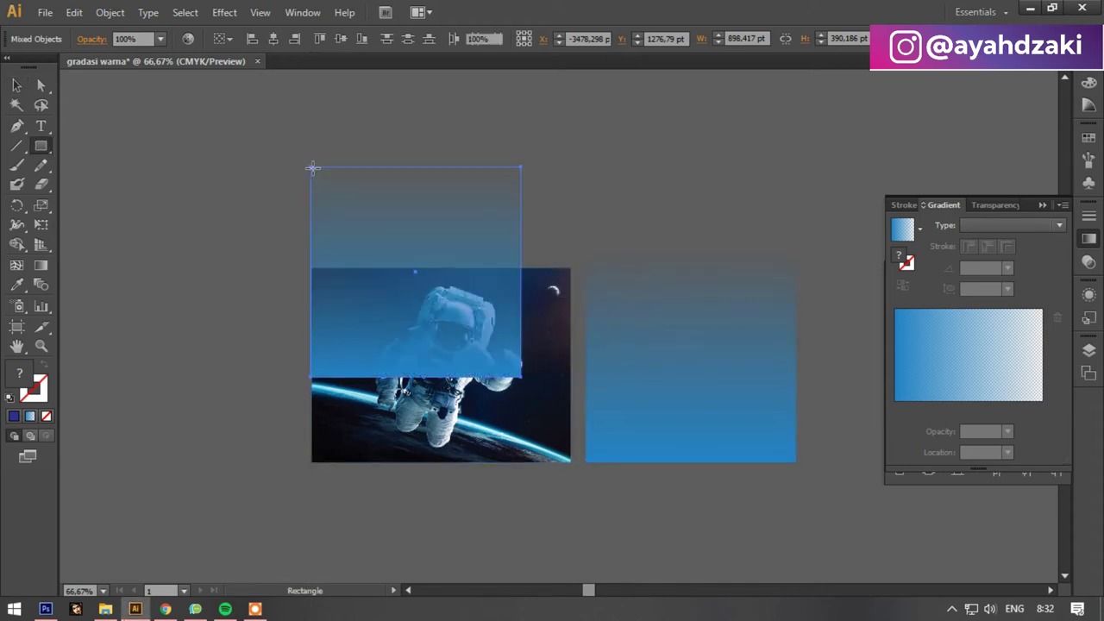
click(16, 86)
click(97, 38)
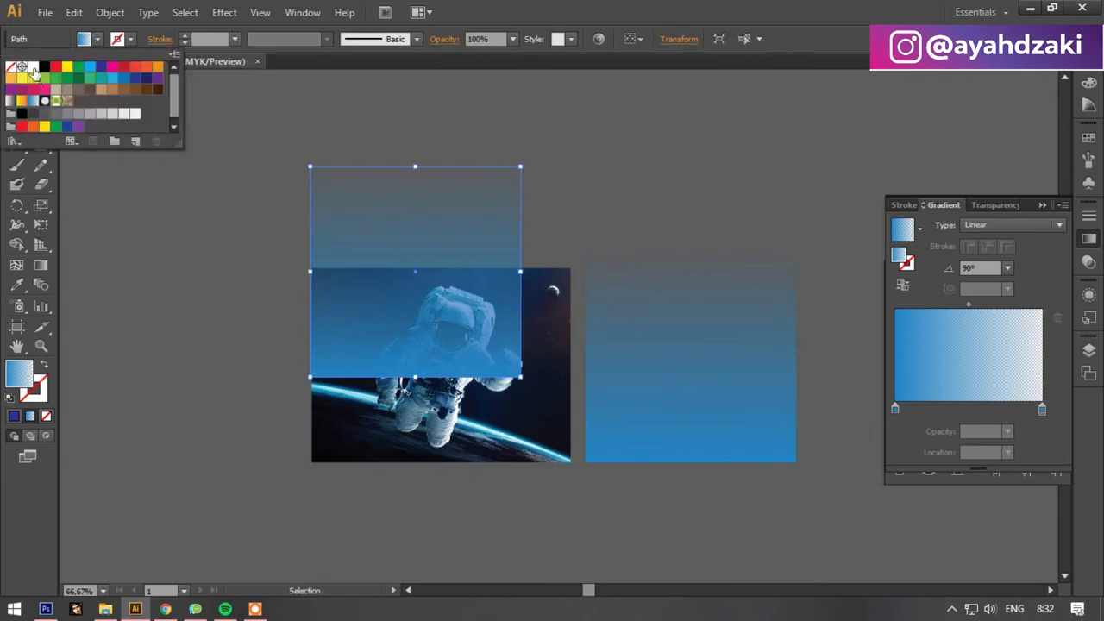
click(35, 70)
Centre the white rectangle and the astronaut photo on each other horizontally and vertically.
drag(243, 208, 414, 328)
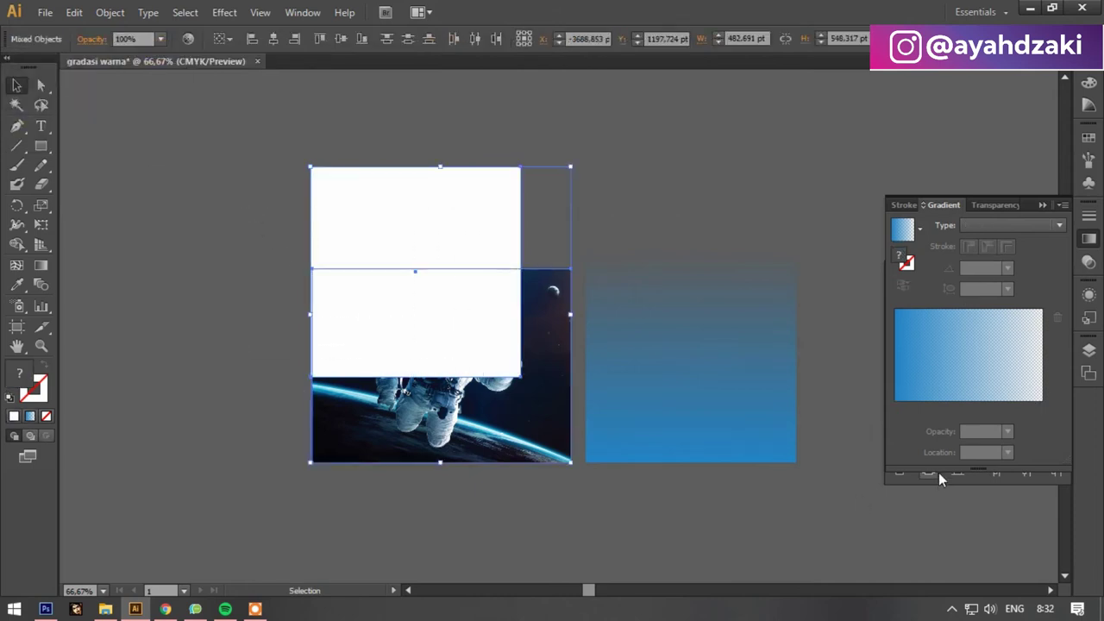
click(979, 485)
click(928, 425)
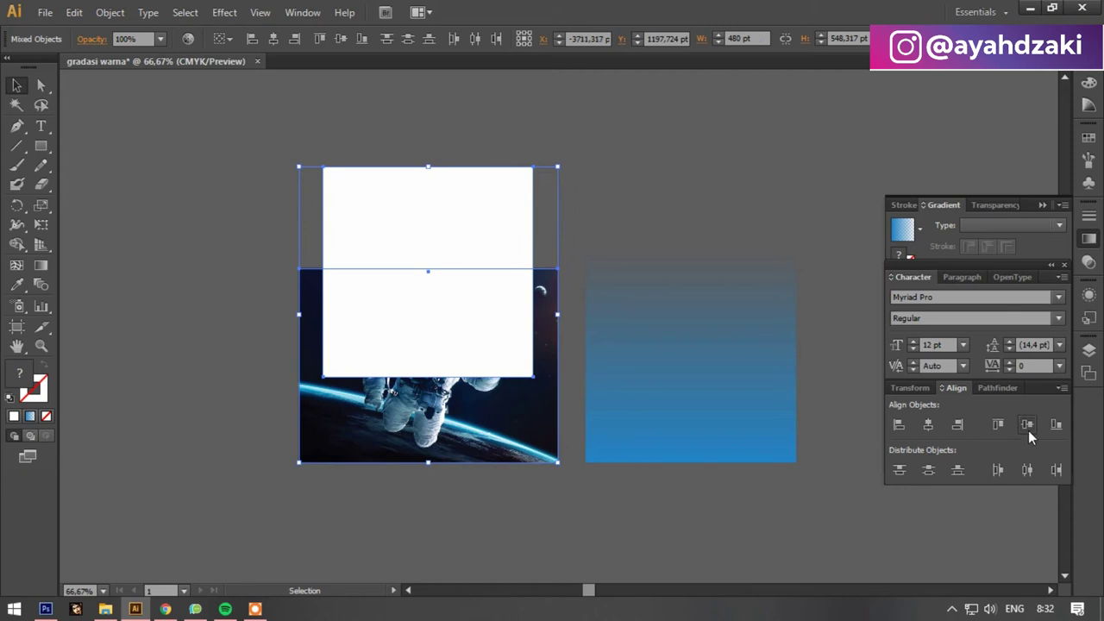
click(1027, 424)
Enlarge the astronaut photo to cover the white rectangle and recentre it.
click(529, 202)
click(556, 221)
drag(558, 214, 590, 197)
shift+click(429, 285)
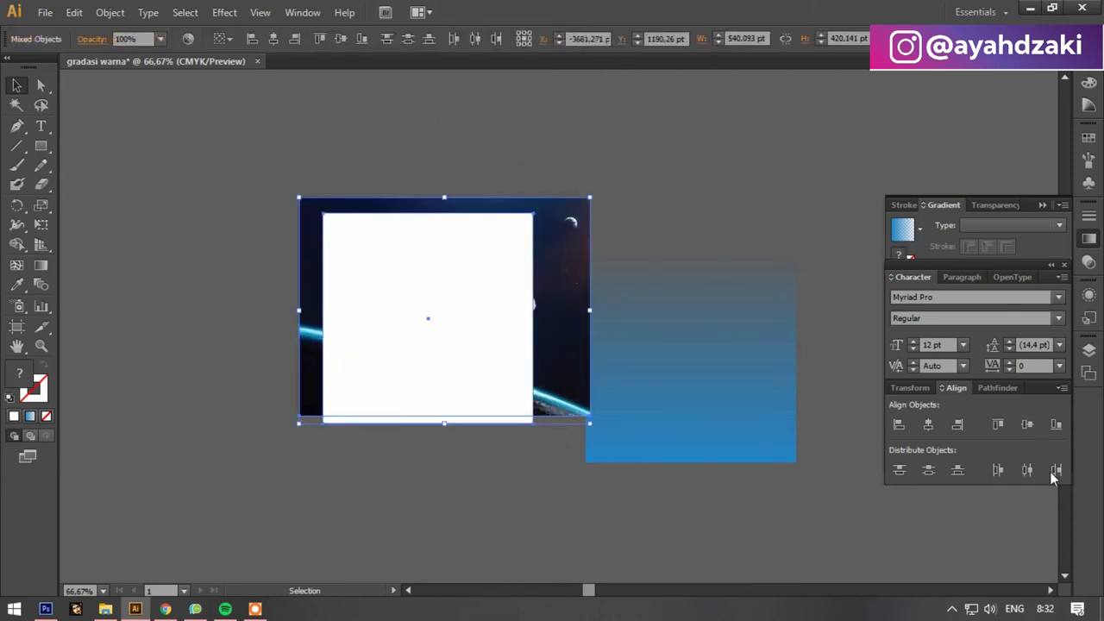
click(928, 425)
click(1053, 427)
Crop the photo to the white rectangle with Make Clipping Mask.
right_click(411, 299)
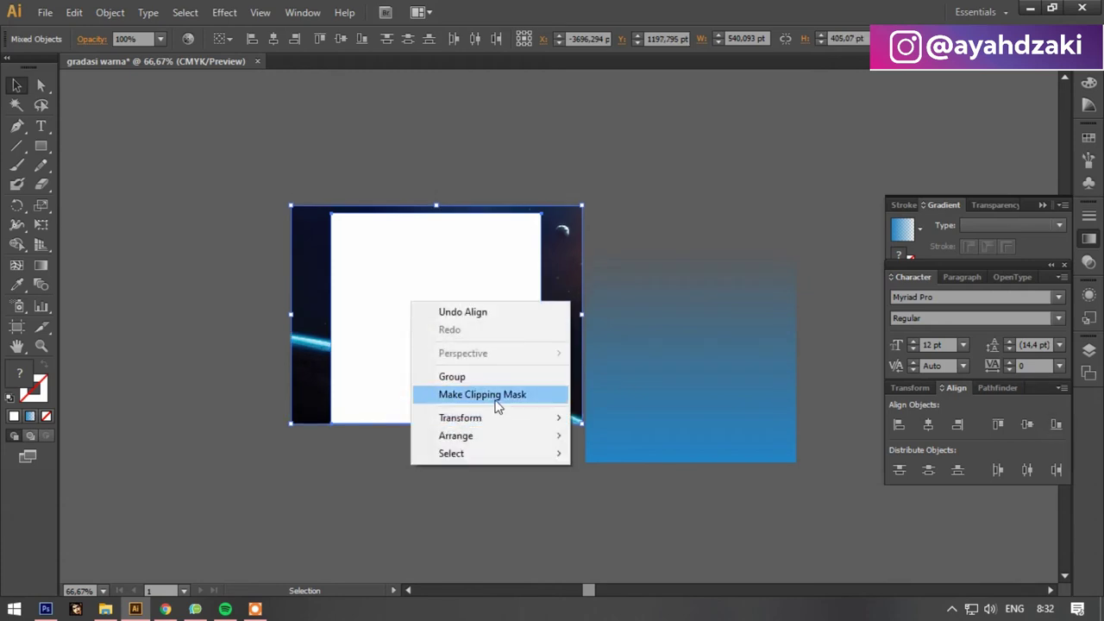
click(495, 397)
click(466, 450)
Move the cropped photo and gradient square up, and set both gradient stops to black.
drag(471, 311, 472, 294)
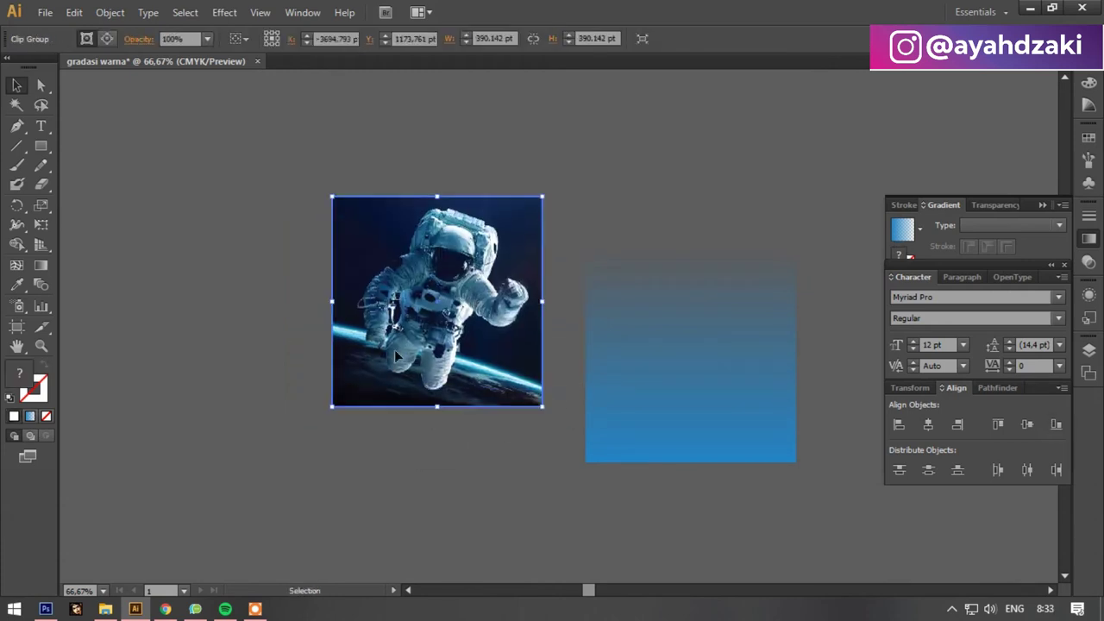
drag(676, 440, 674, 382)
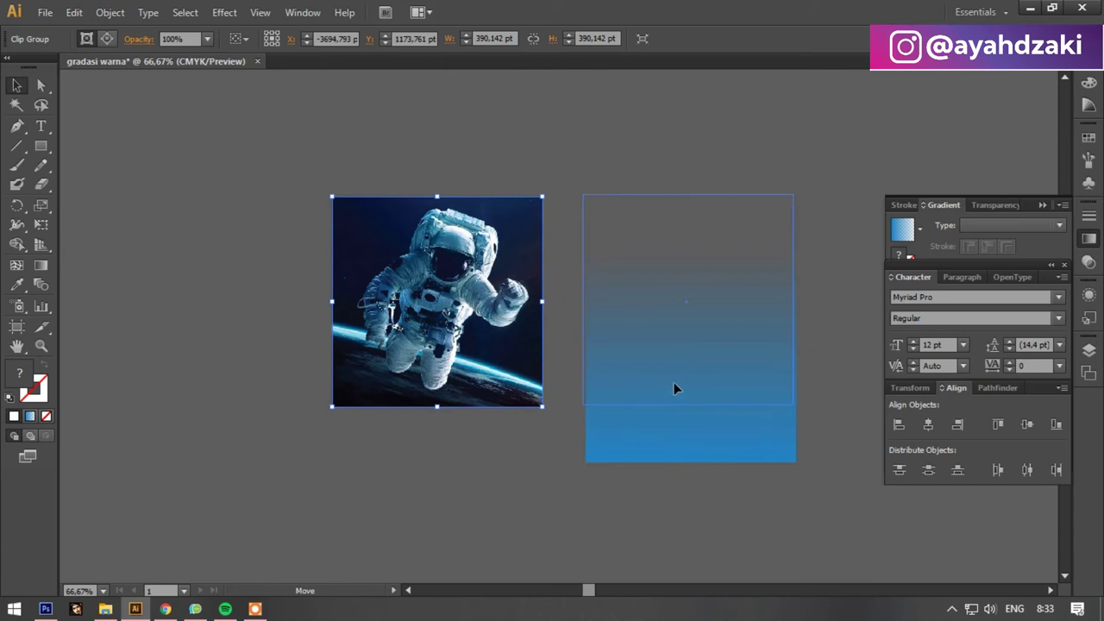
click(946, 207)
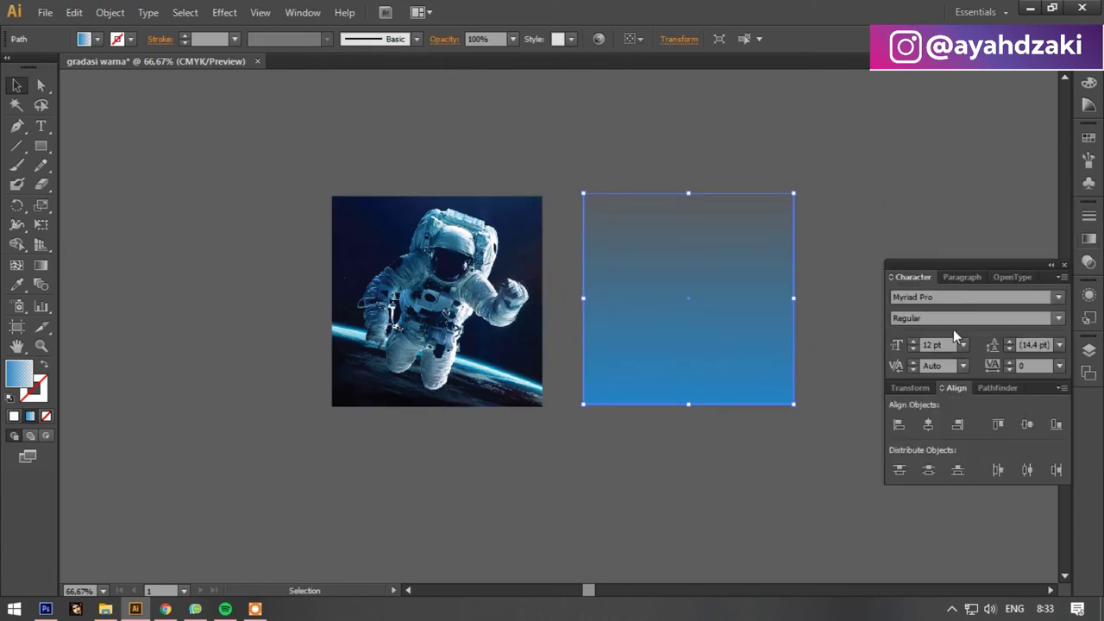
click(1087, 242)
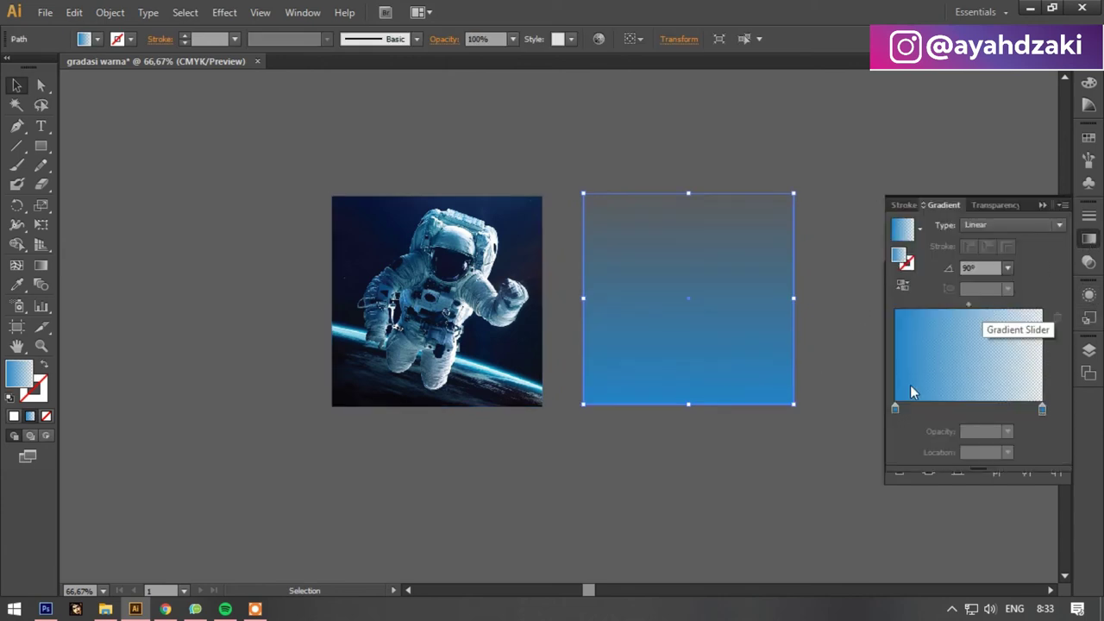
double_click(895, 410)
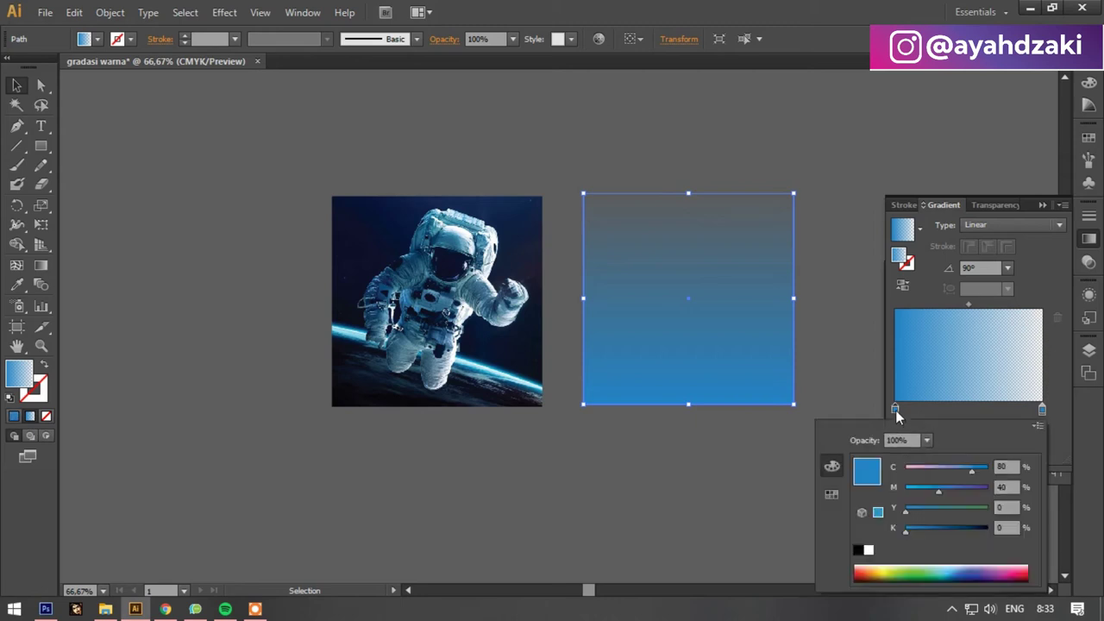
click(858, 549)
double_click(1042, 410)
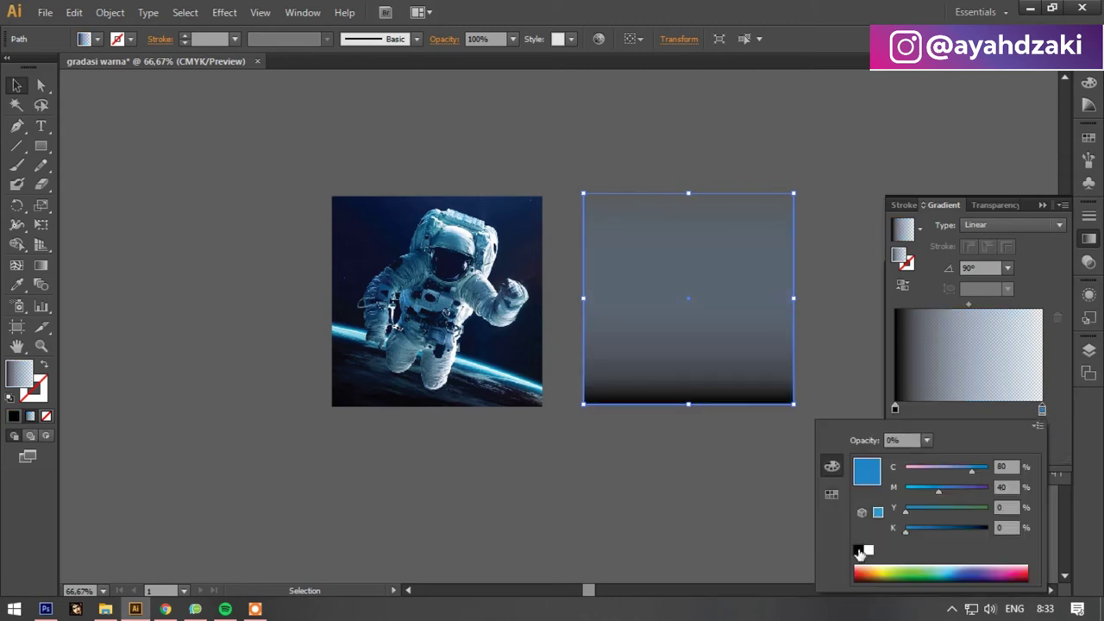
click(858, 550)
Lighten the gradient's end stop to 64% black and its start stop to 82% black.
drag(973, 533, 960, 539)
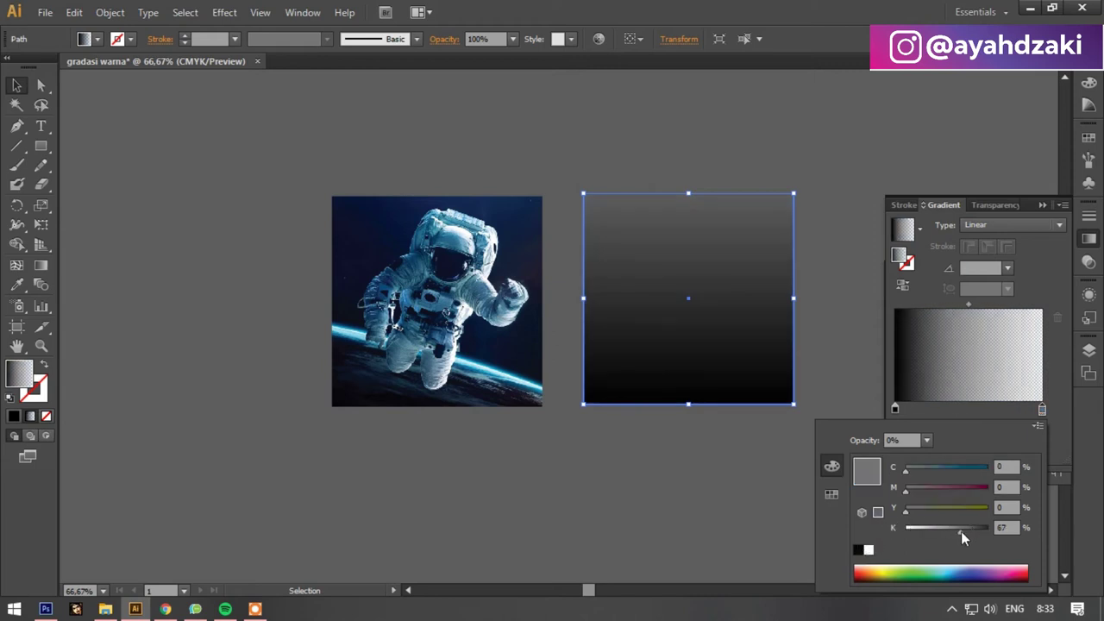
click(895, 408)
double_click(895, 409)
click(895, 408)
double_click(896, 408)
drag(958, 531, 976, 530)
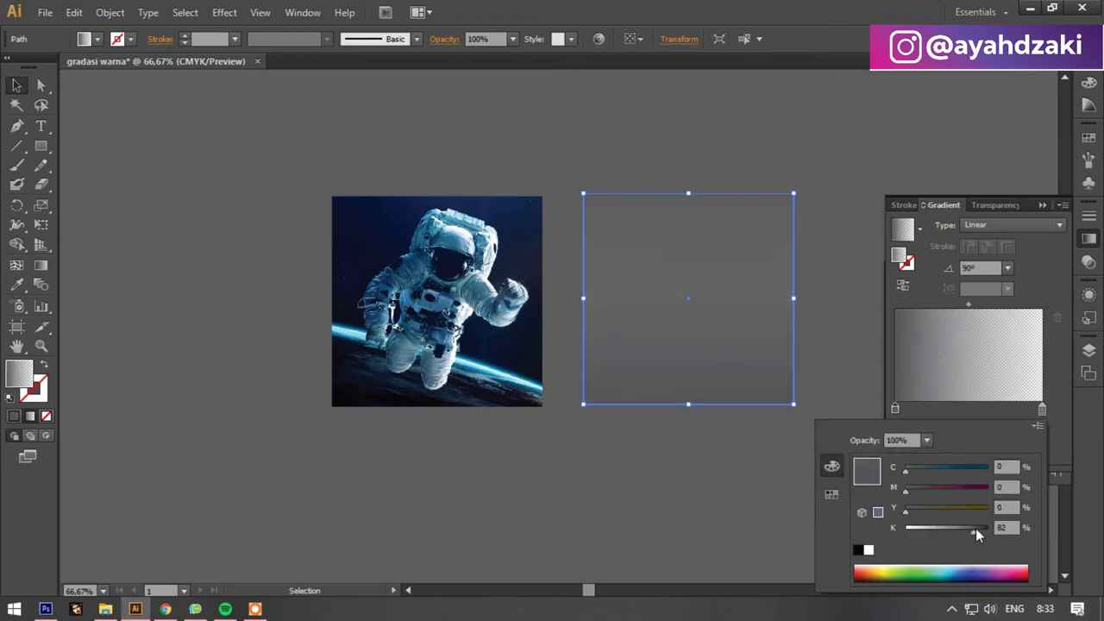
Align the gradient square over the photo, send the photo behind it, and match their bottom edges.
shift+click(516, 334)
click(252, 39)
click(293, 84)
right_click(493, 282)
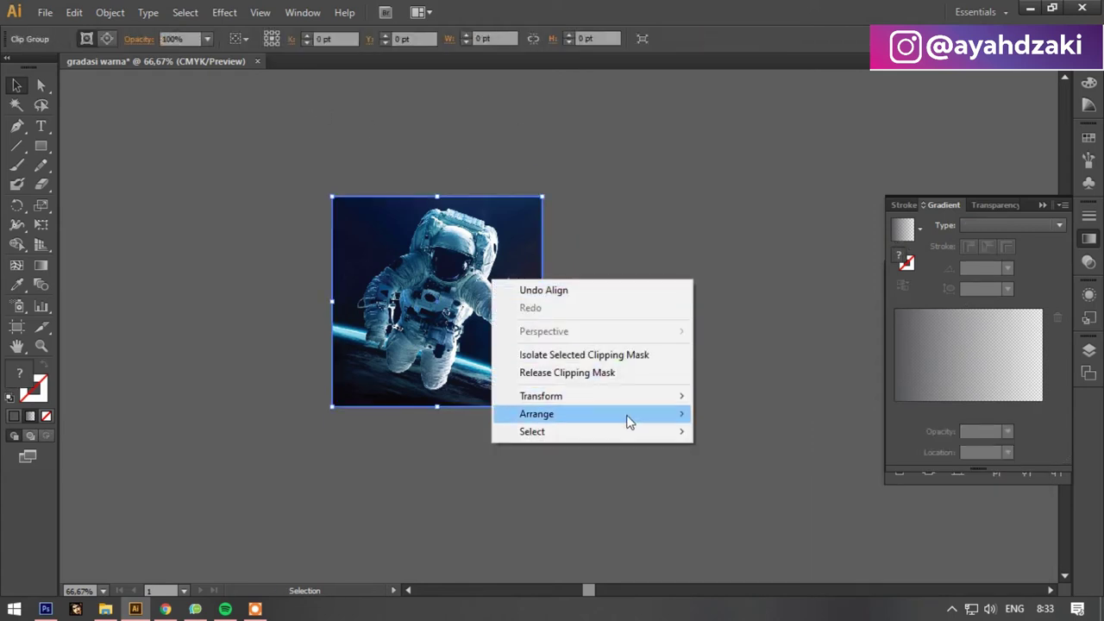
click(833, 464)
drag(588, 450, 474, 86)
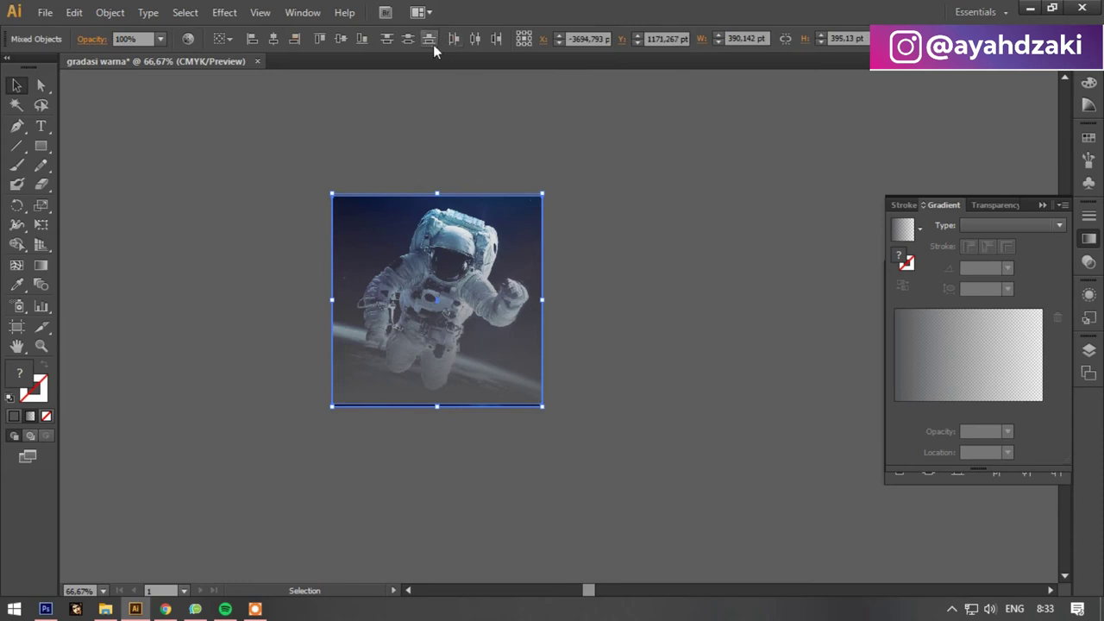
click(362, 39)
click(497, 187)
Set both stops of the overlay gradient to fully black.
click(480, 382)
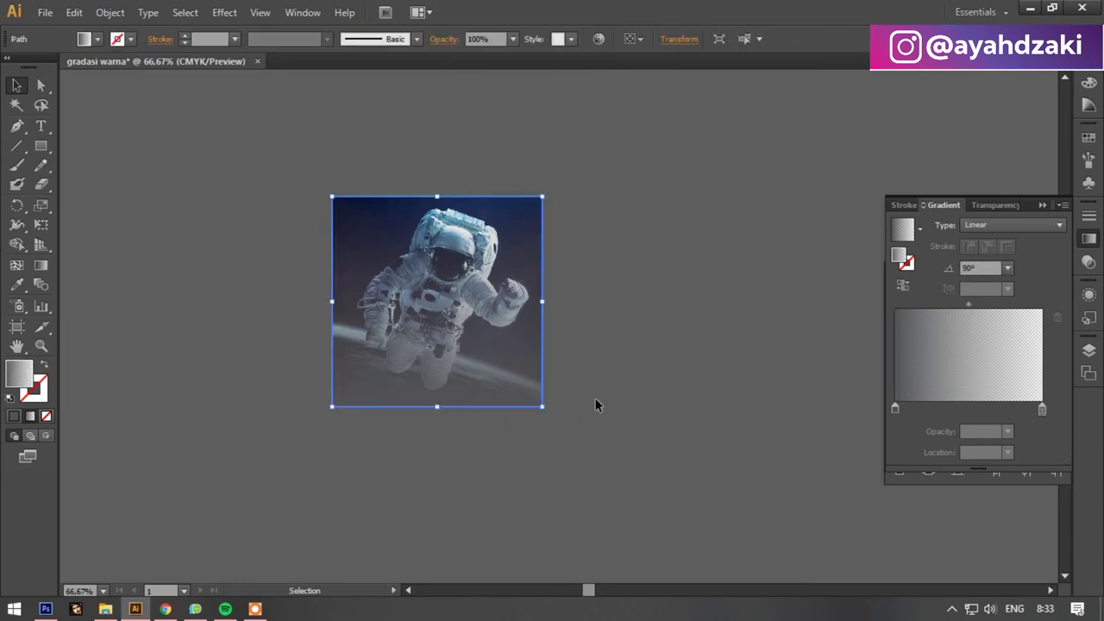
double_click(896, 409)
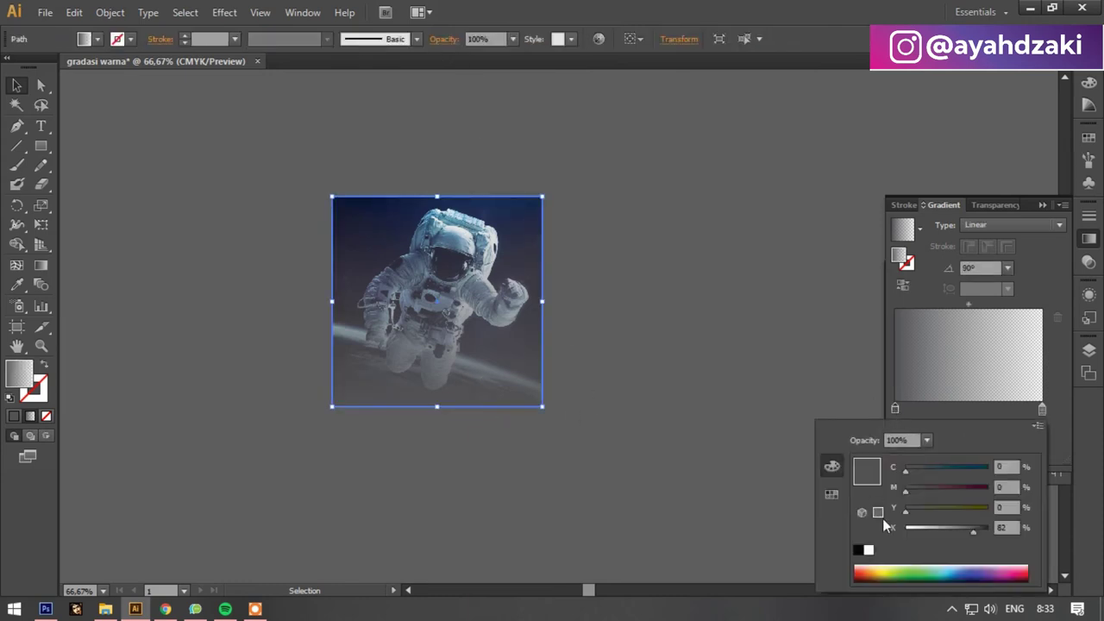
click(856, 551)
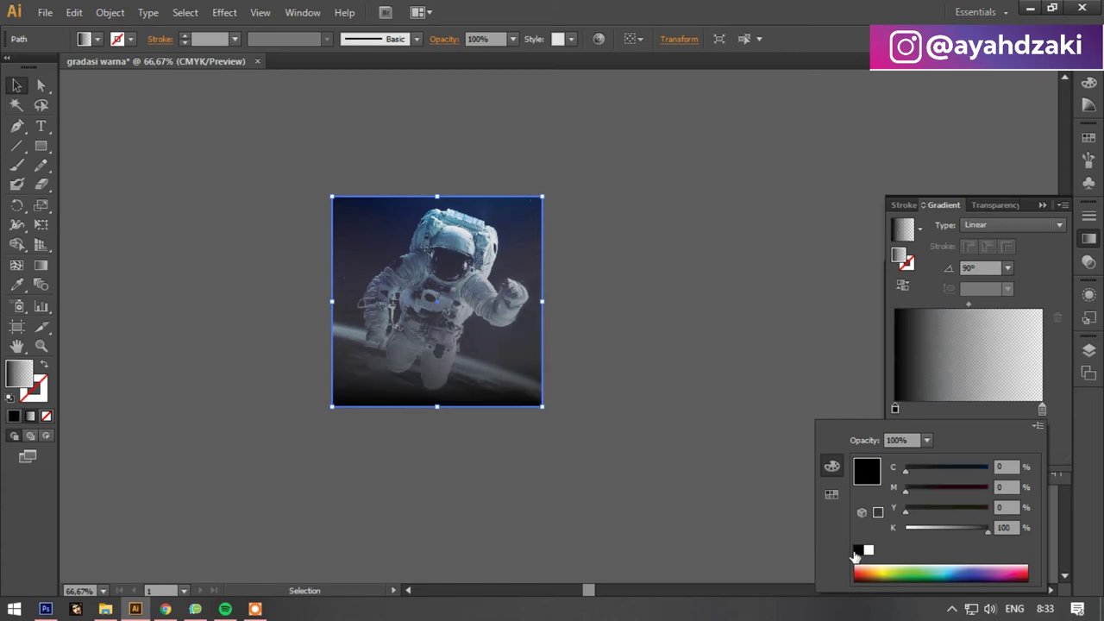
click(1043, 410)
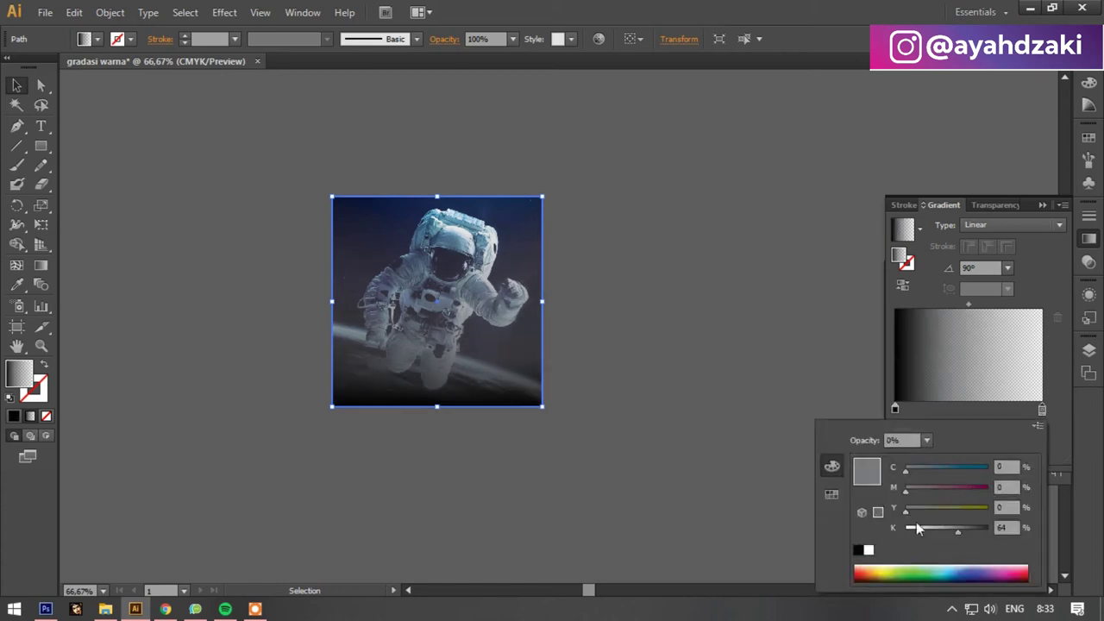
drag(952, 530, 1014, 530)
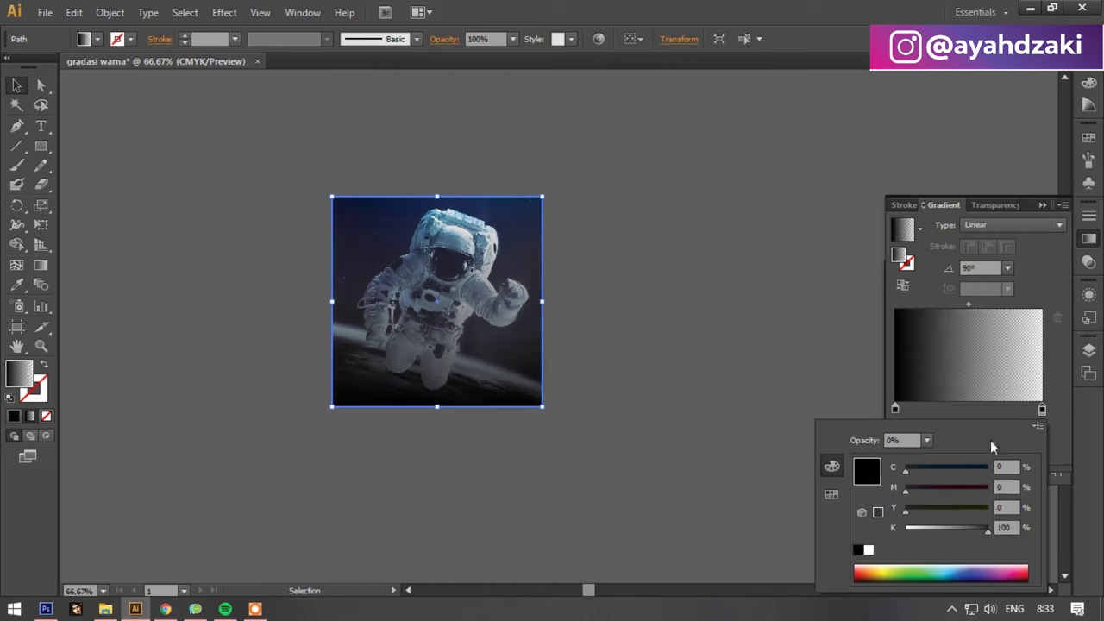
Add a middle stop to the overlay gradient and move it near the end.
click(966, 412)
click(970, 410)
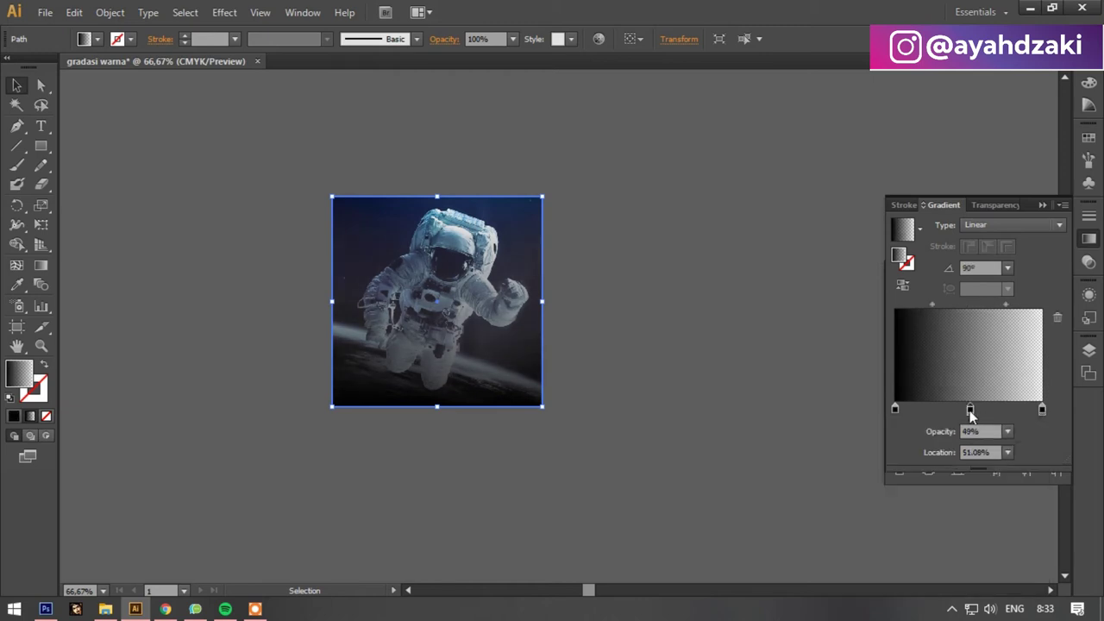
double_click(970, 411)
click(970, 408)
drag(972, 409, 1029, 409)
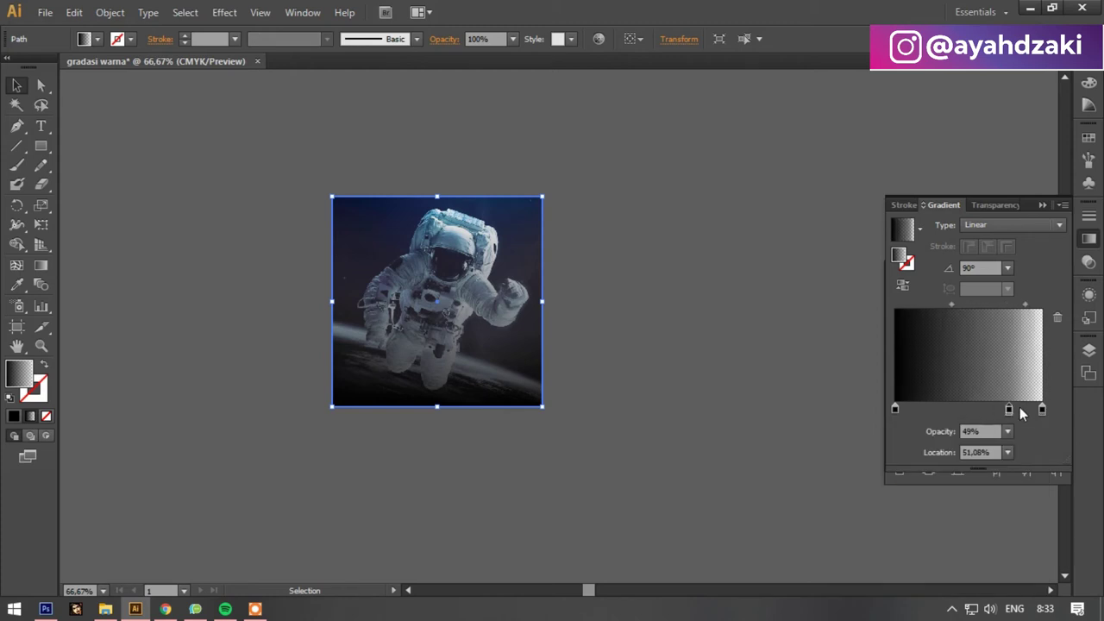
click(708, 371)
scroll(389, 308, up, 2)
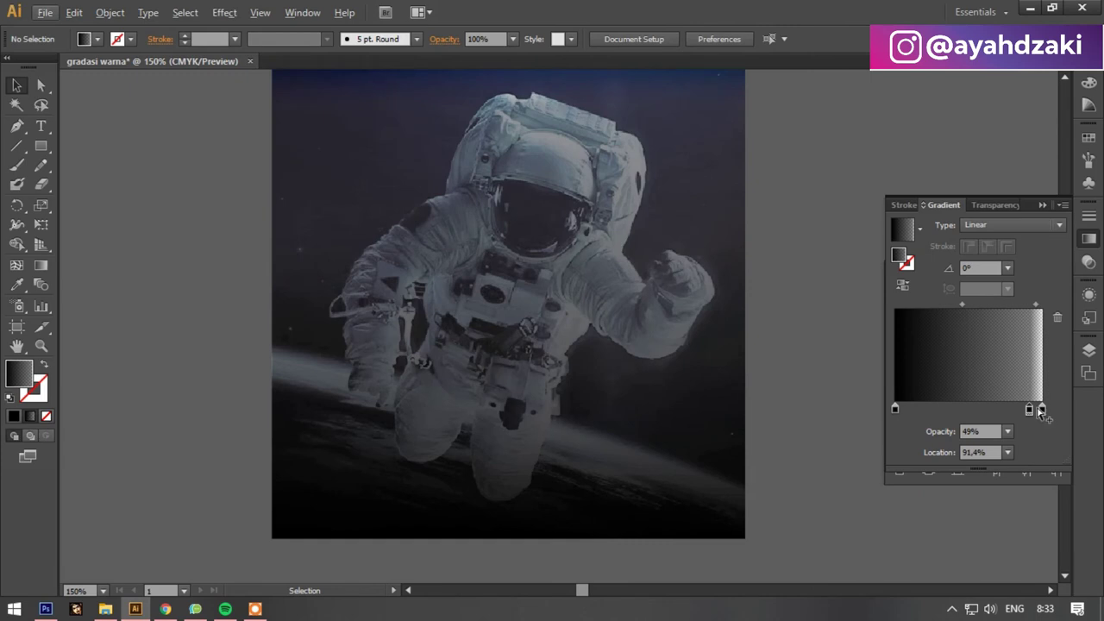
Shift the middle stops left and remove the extra right-middle stop.
drag(1030, 409, 962, 408)
drag(1029, 409, 954, 409)
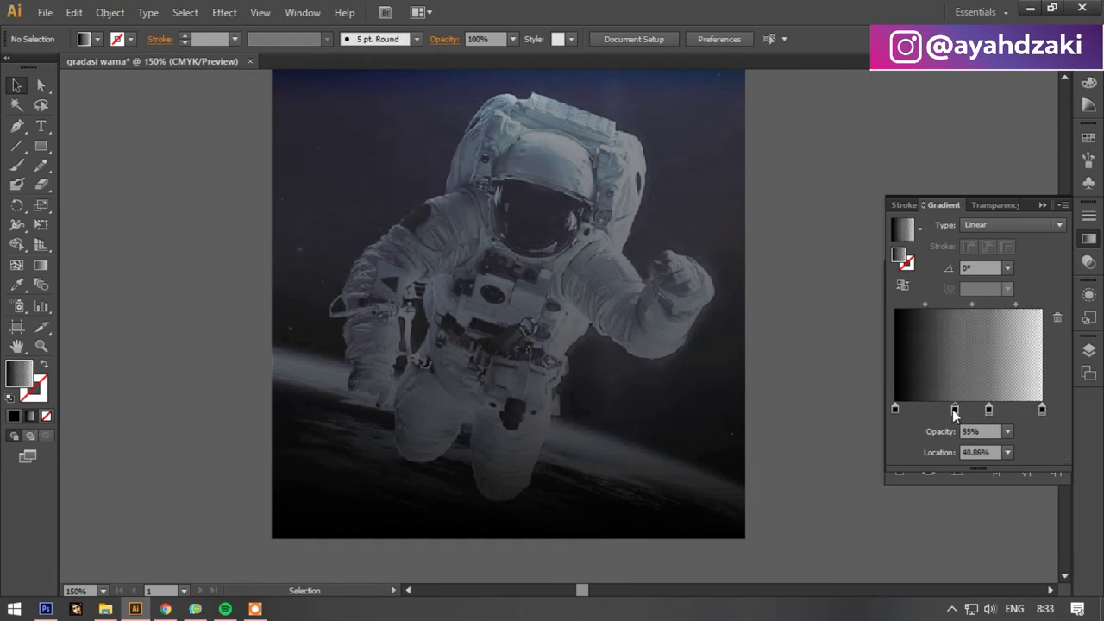
scroll(702, 345, down, 1)
scroll(719, 328, down, 1)
scroll(695, 319, up, 1)
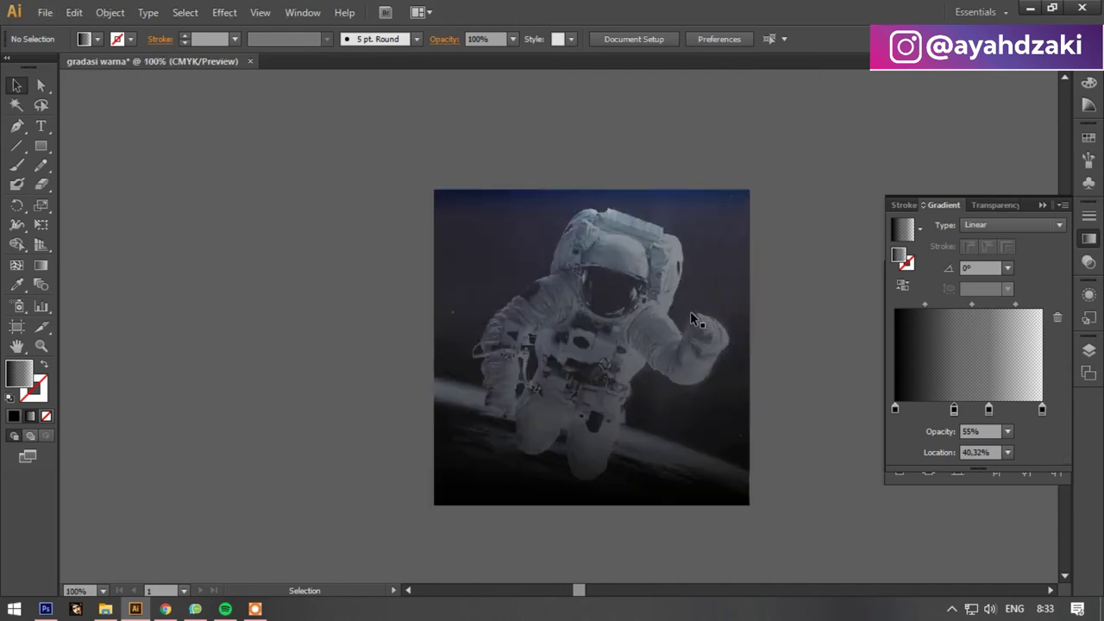
click(988, 409)
mouse_move(988, 410)
mouse_down()
mouse_move(986, 431)
mouse_move(942, 430)
mouse_up()
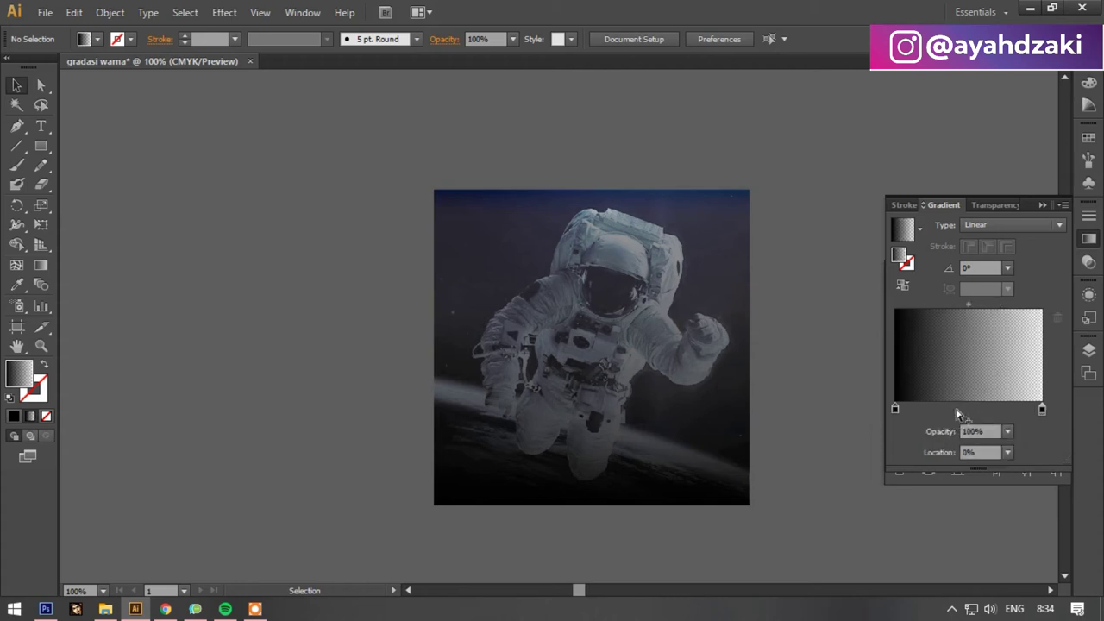
Remove the remaining middle stops and reposition the black stop, leaving two end stops.
click(959, 409)
drag(960, 409, 952, 454)
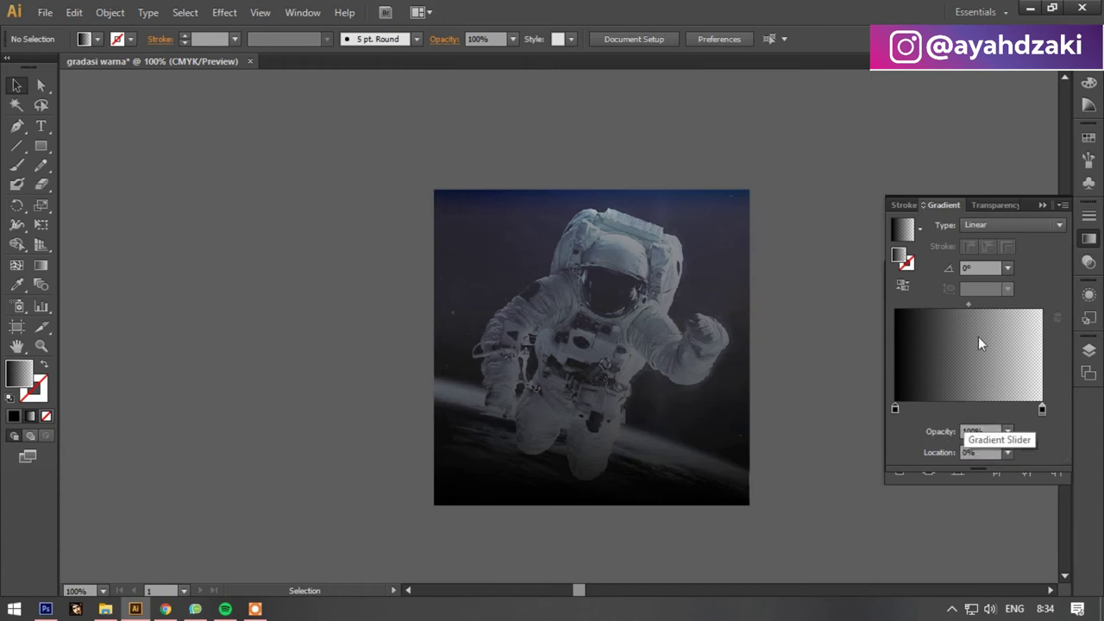
mouse_move(894, 409)
mouse_down()
mouse_move(948, 409)
mouse_move(884, 395)
mouse_up()
click(681, 384)
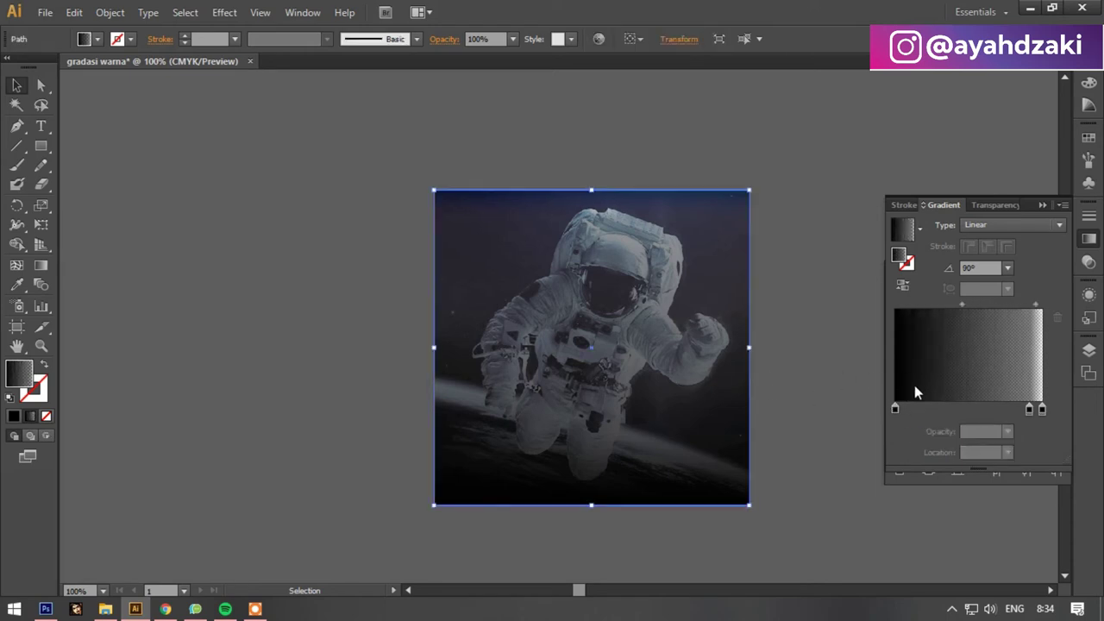
drag(1028, 409, 1039, 507)
mouse_move(895, 409)
mouse_down()
mouse_move(941, 382)
mouse_move(898, 378)
mouse_up()
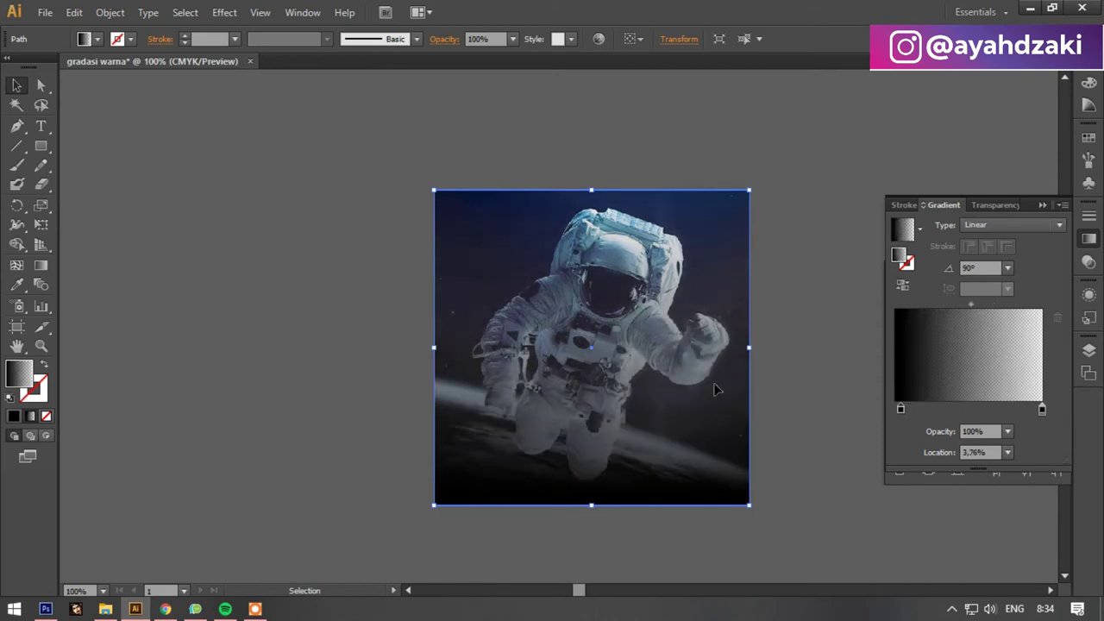
Copy the gradient square beside the photo and apply the Super Soft Black Vignette preset.
click(769, 388)
scroll(769, 388, down, 1)
scroll(661, 267, down, 2)
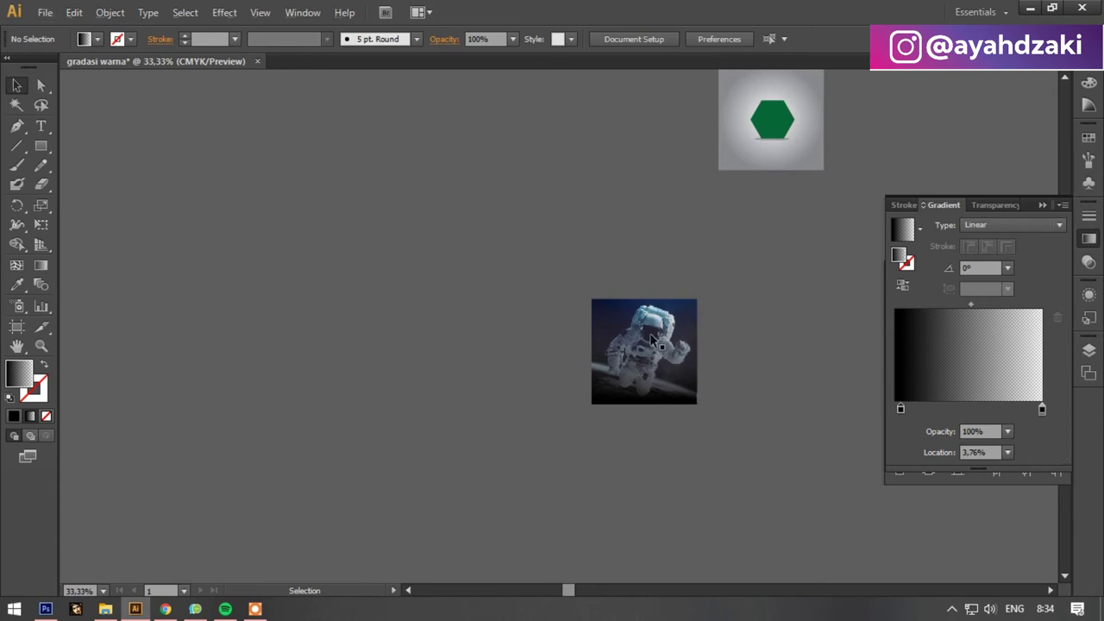
scroll(677, 312, up, 1)
click(921, 230)
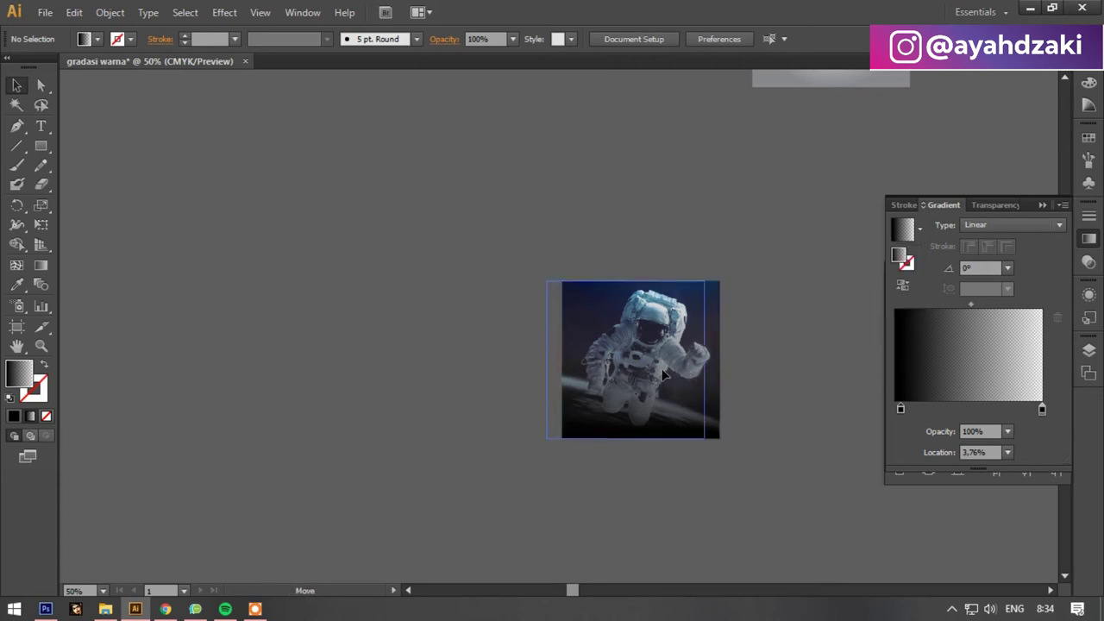
mouse_move(690, 375)
mouse_down()
mouse_move(341, 338)
mouse_move(666, 336)
mouse_up()
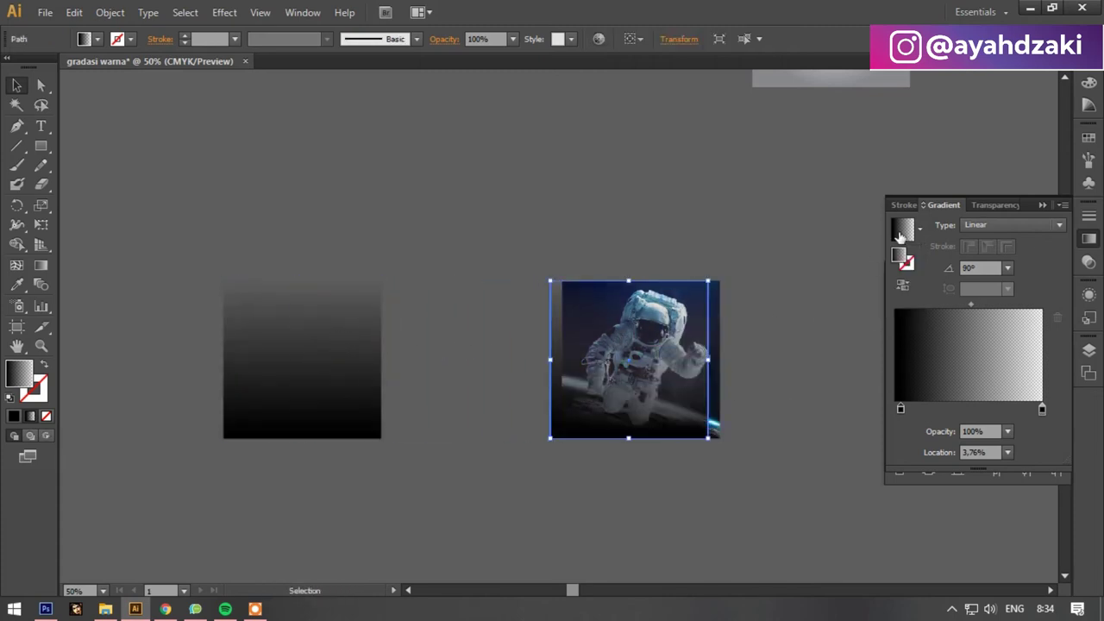
click(921, 231)
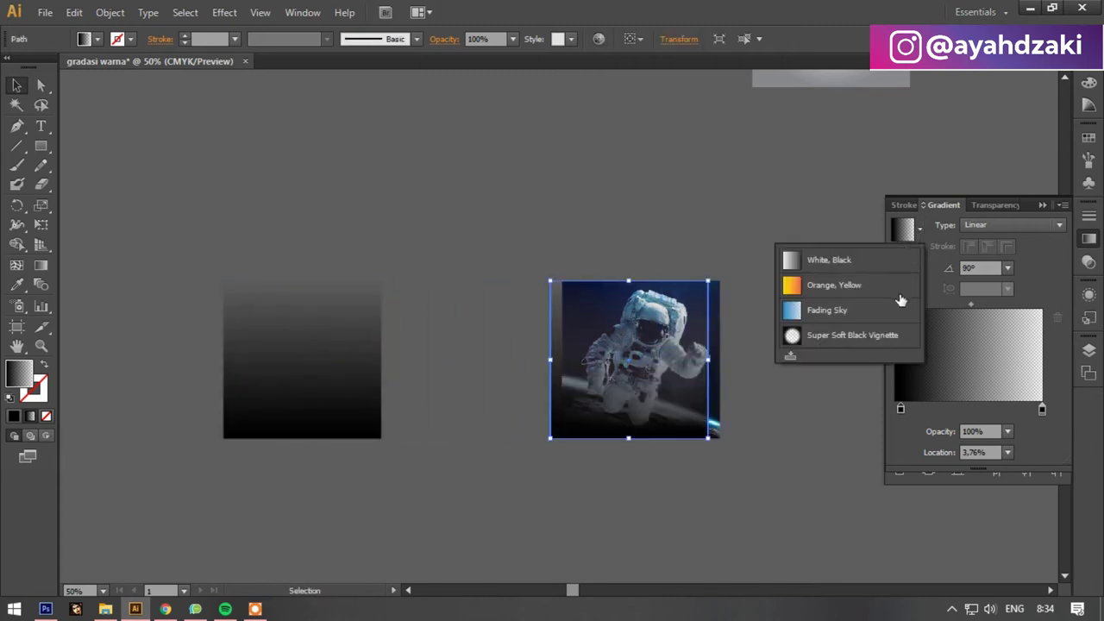
click(839, 336)
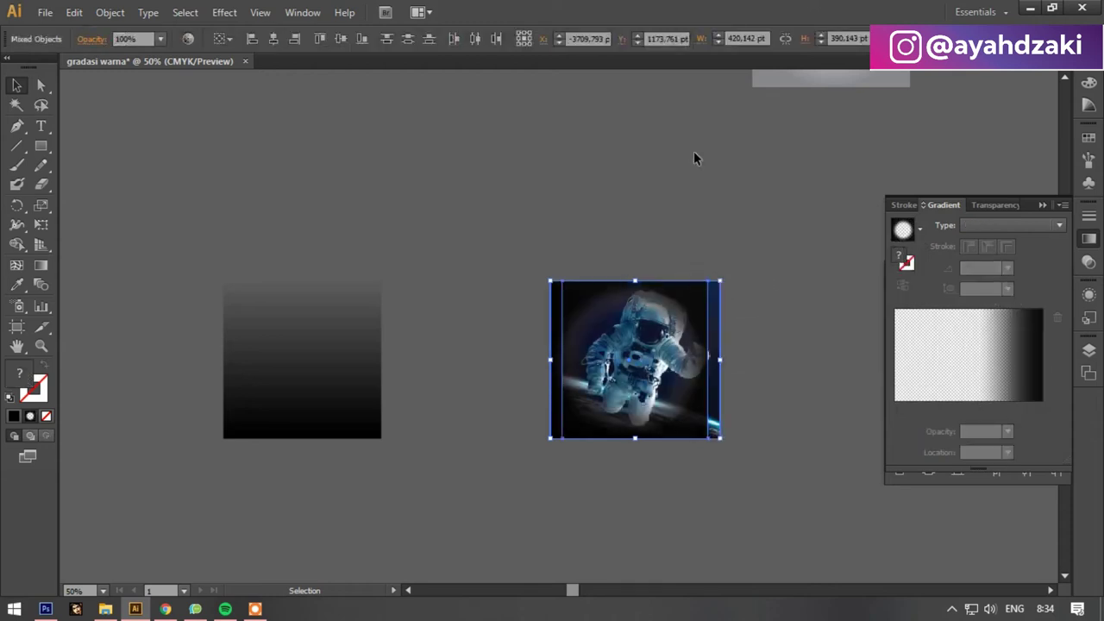
Centre the vignette over the photo and move its 65% middle stop to 81.92%.
click(276, 38)
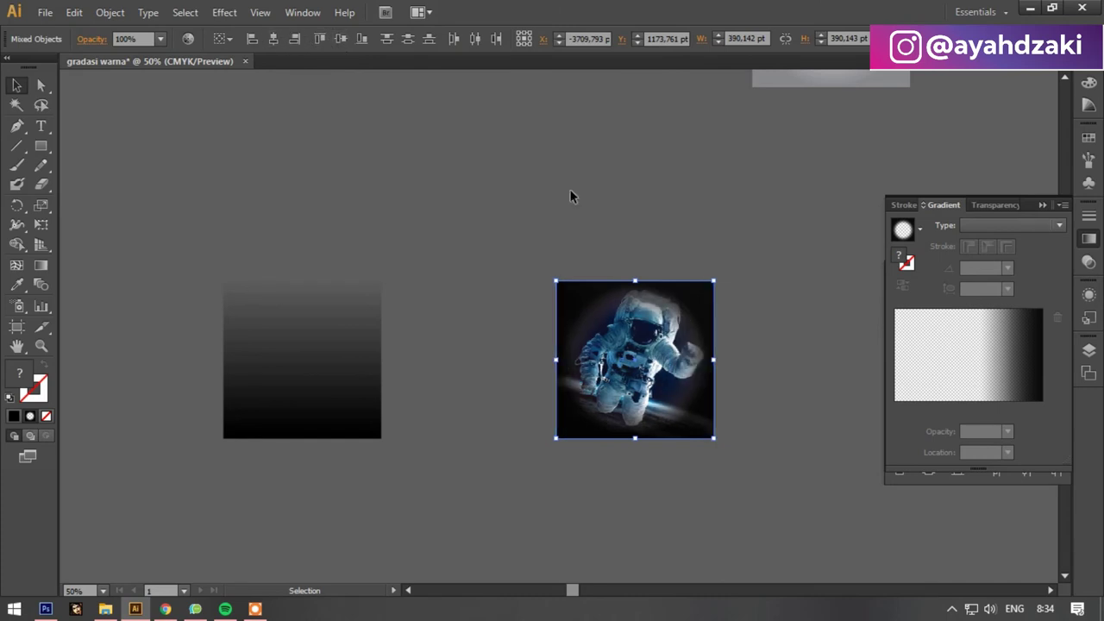
click(572, 198)
alt+scroll(642, 349, up, 1)
alt+scroll(643, 349, up, 1)
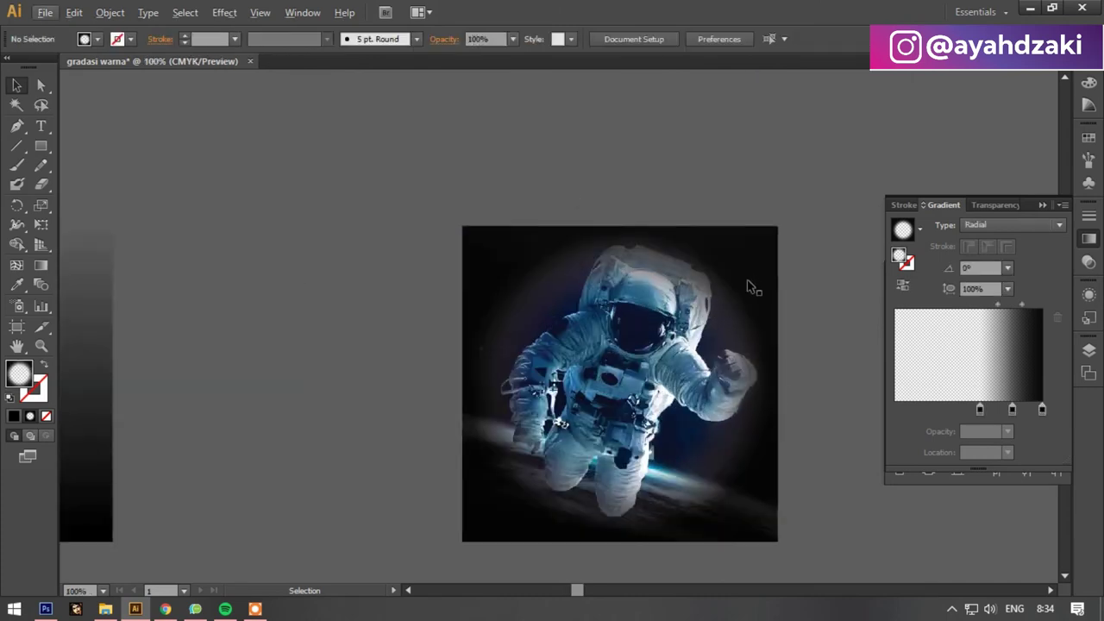
click(745, 284)
mouse_move(1013, 409)
mouse_down()
mouse_move(953, 412)
mouse_move(1016, 410)
mouse_up()
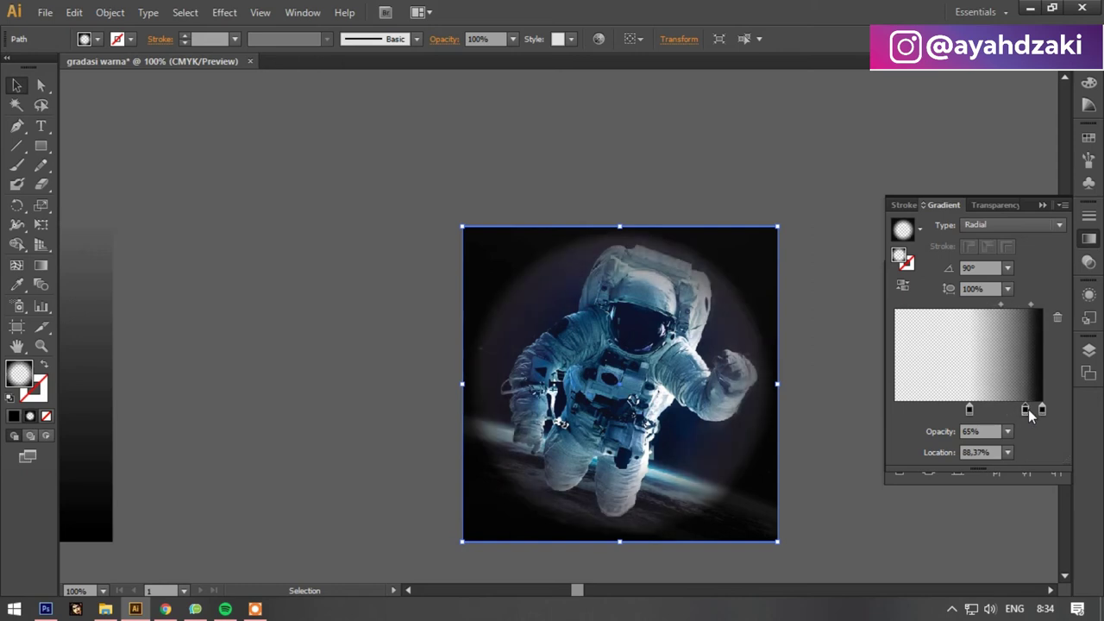
click(859, 315)
Move the astronaut image up-left and the black gradient square to its right, slightly lower.
scroll(848, 335, down, 3)
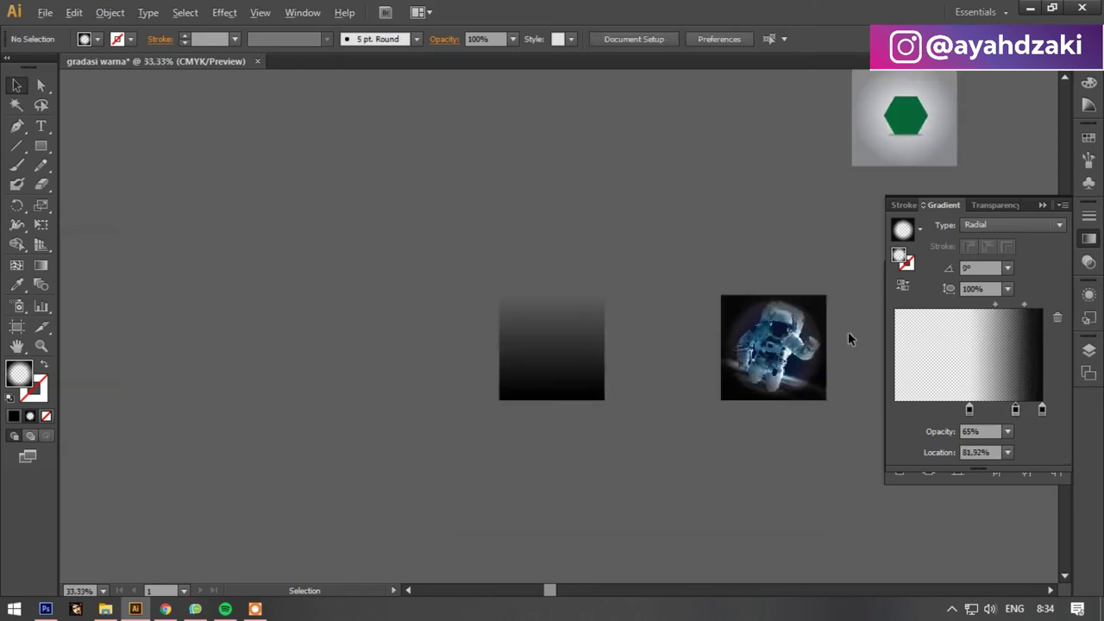
drag(741, 266, 817, 405)
mouse_move(802, 365)
mouse_down()
mouse_move(710, 226)
mouse_move(637, 173)
mouse_up()
click(617, 264)
mouse_move(519, 337)
mouse_down()
mouse_move(746, 226)
mouse_move(742, 194)
mouse_move(740, 234)
mouse_up()
click(682, 325)
click(671, 341)
Zoom out and scroll around the canvas to check the layout.
key(ctrl+minus)
key(ctrl+minus)
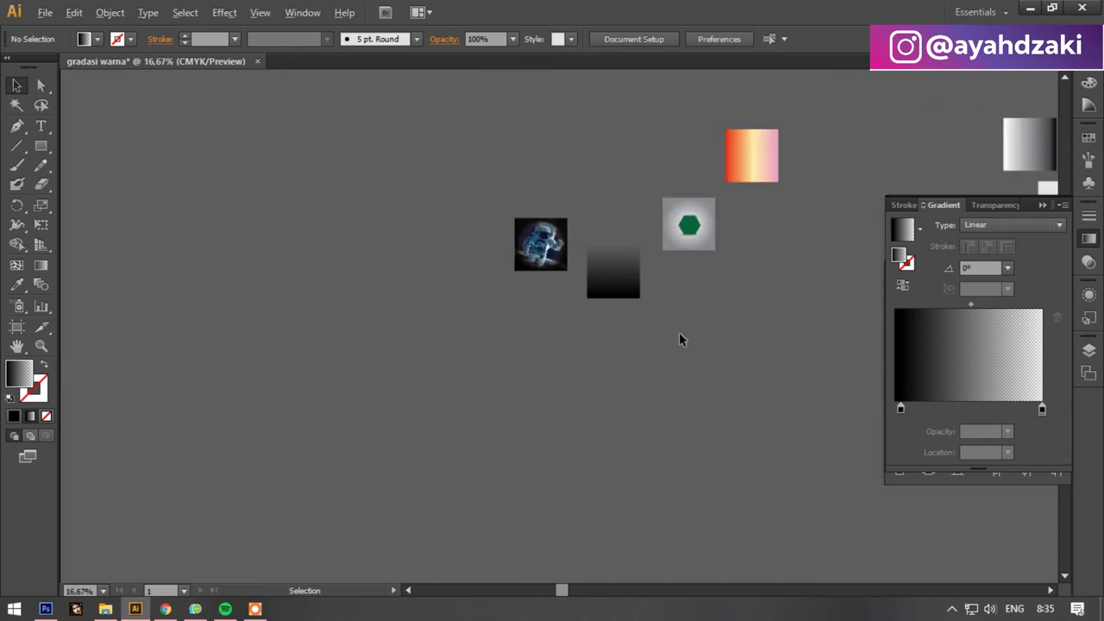
alt+scroll(577, 233, up, 3)
alt+scroll(580, 226, down, 2)
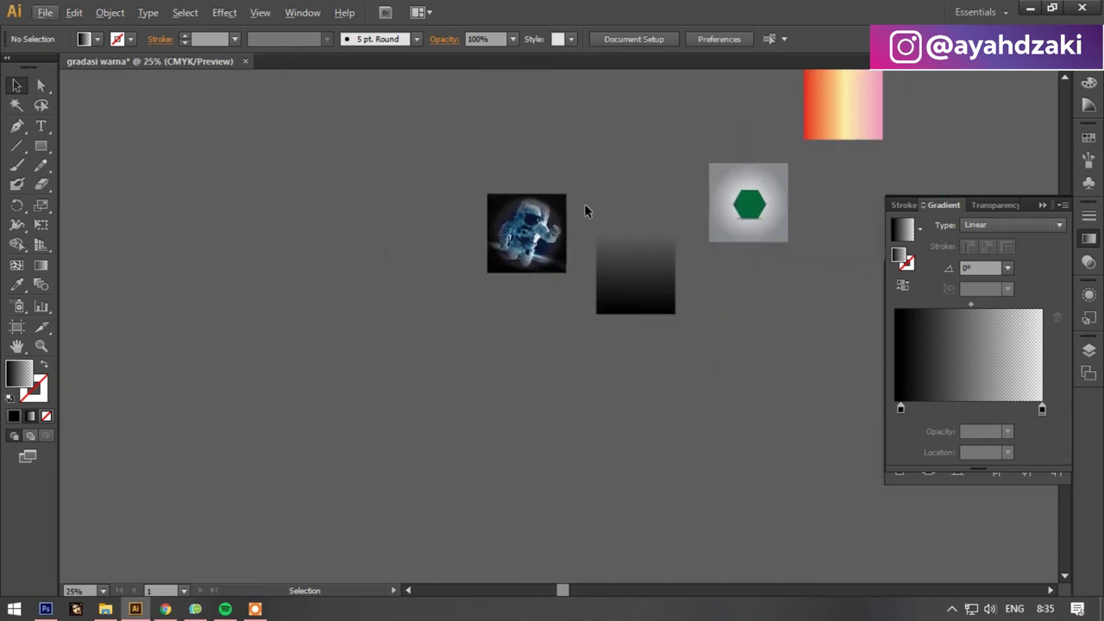
alt+scroll(501, 232, up, 3)
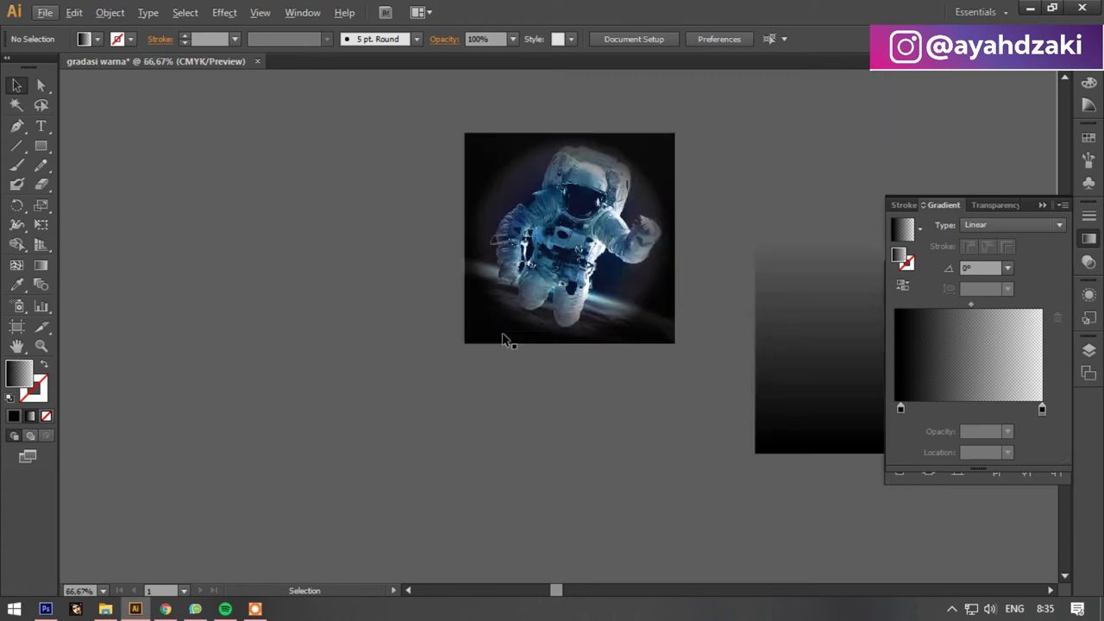
alt+scroll(504, 338, down, 2)
shift+scroll(547, 308, right, 3)
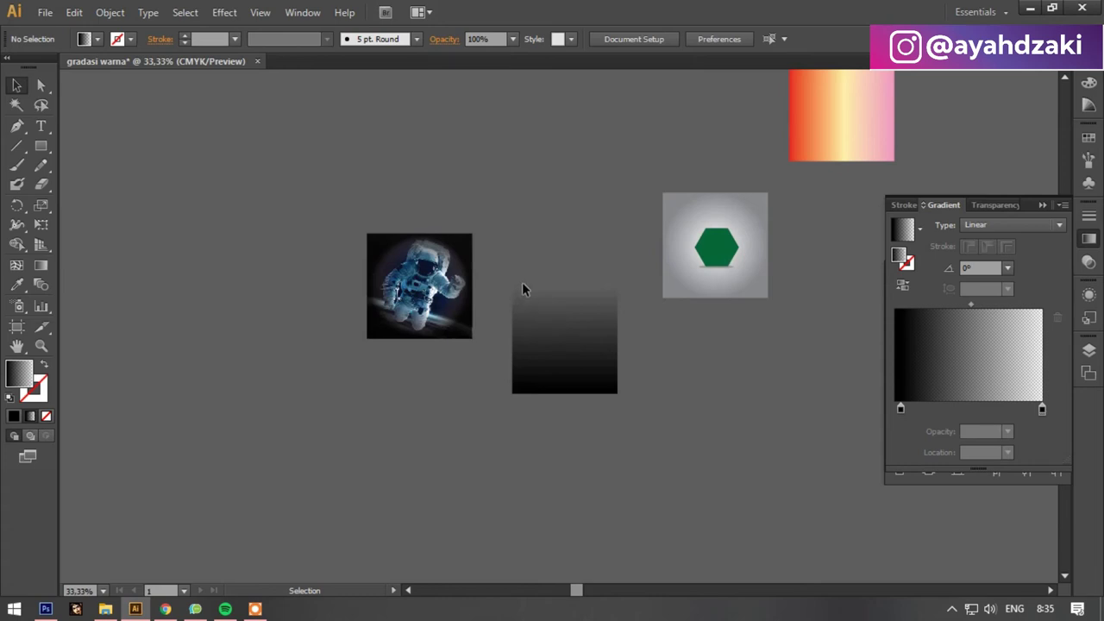
scroll(518, 271, up, 3)
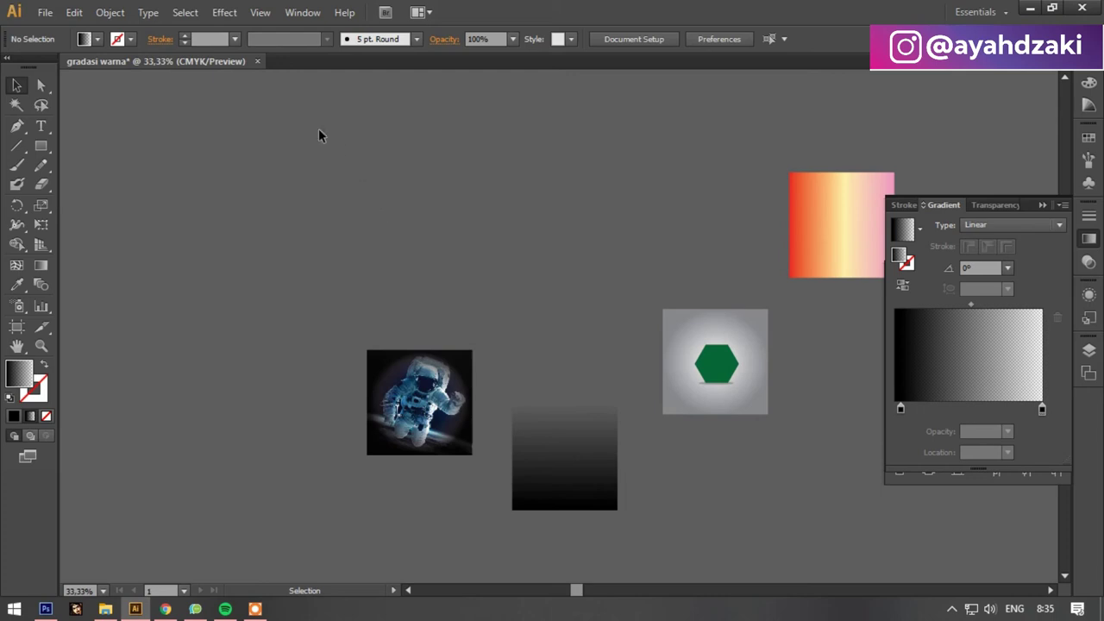
Add AKUSAYANG text, enlarge it, and place it above the astronaut photo.
click(40, 126)
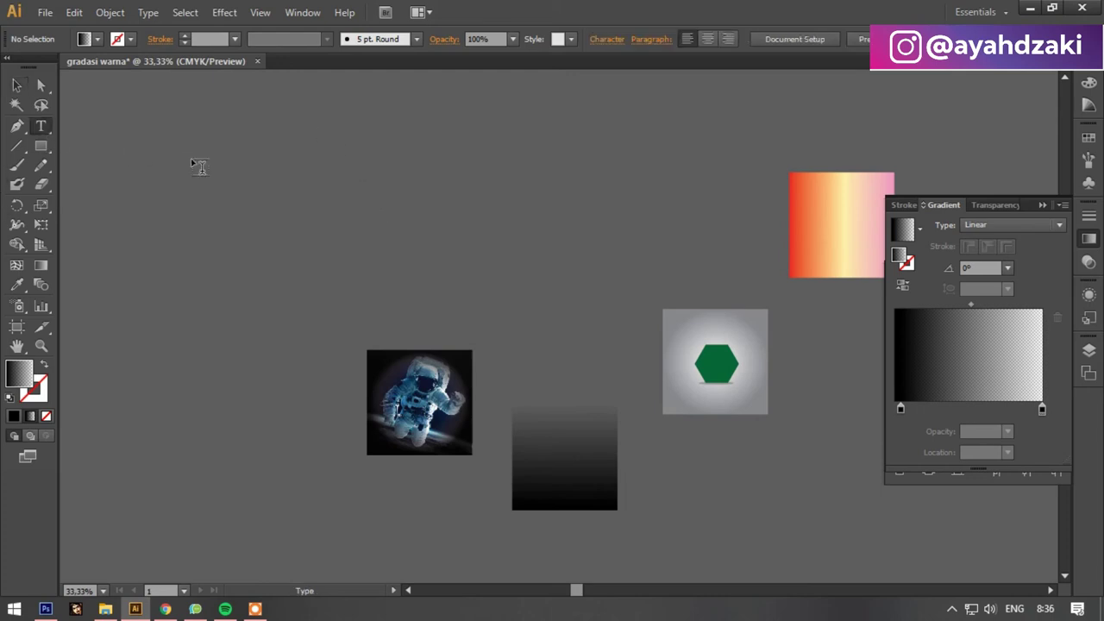
click(259, 170)
click(16, 84)
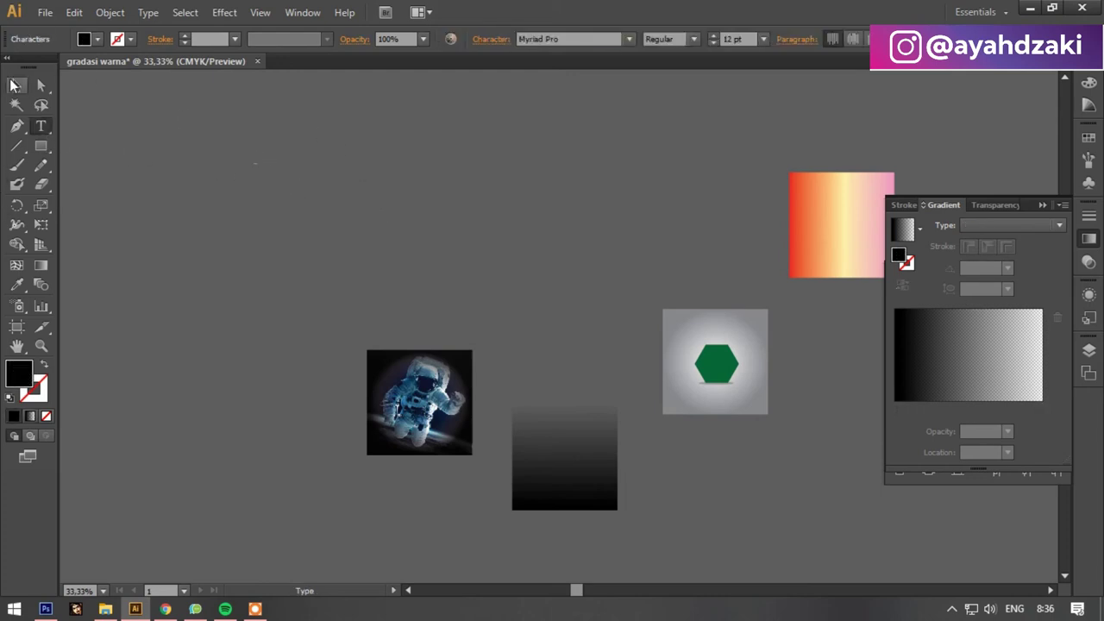
click(299, 238)
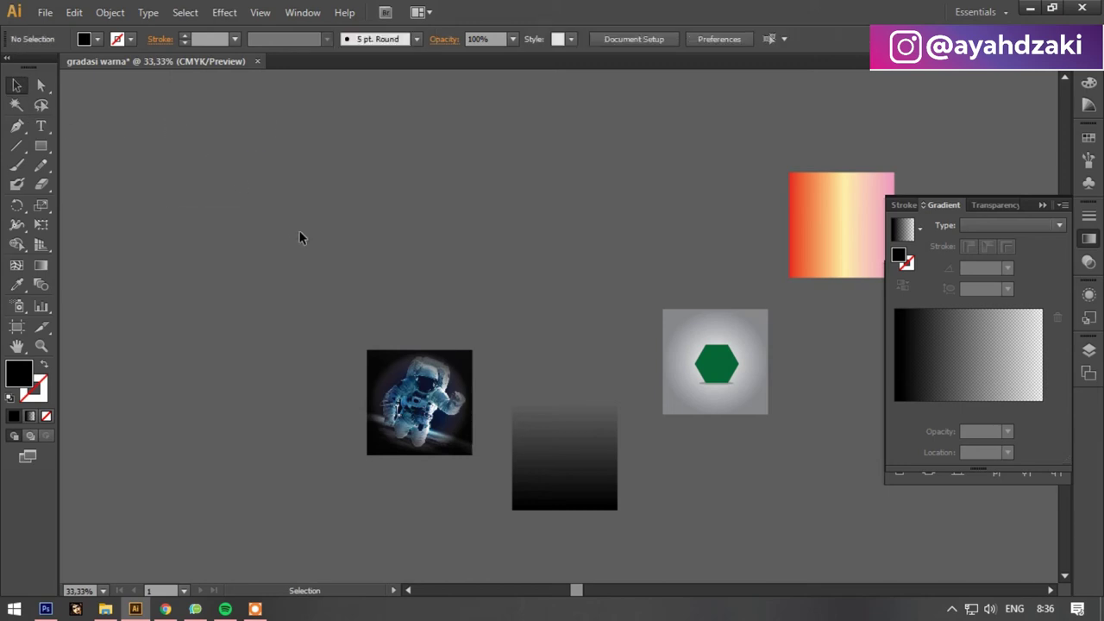
click(40, 125)
click(233, 179)
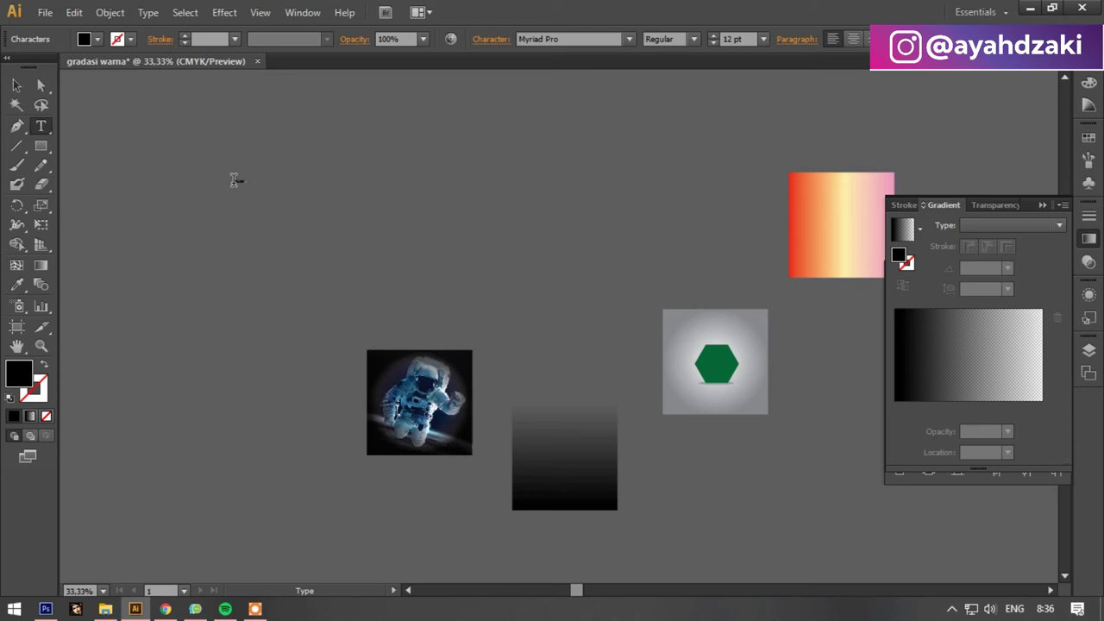
key(Escape)
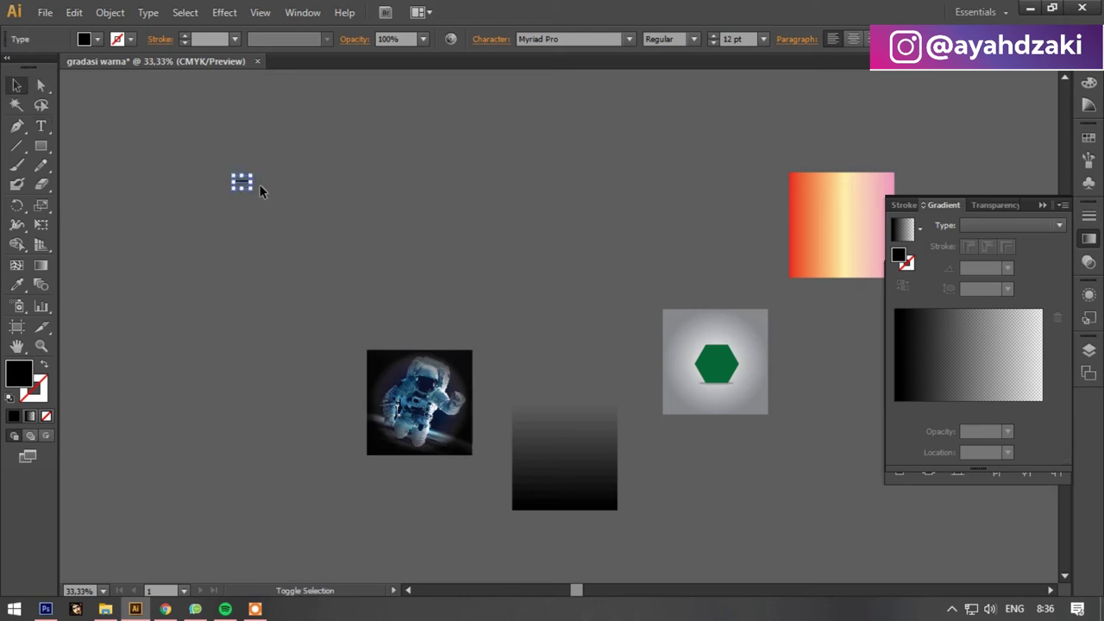
drag(253, 191, 461, 276)
drag(363, 259, 405, 216)
Set the AKUSAYANG text's font to Folklore.
click(582, 39)
text(Folklore)
key(Return)
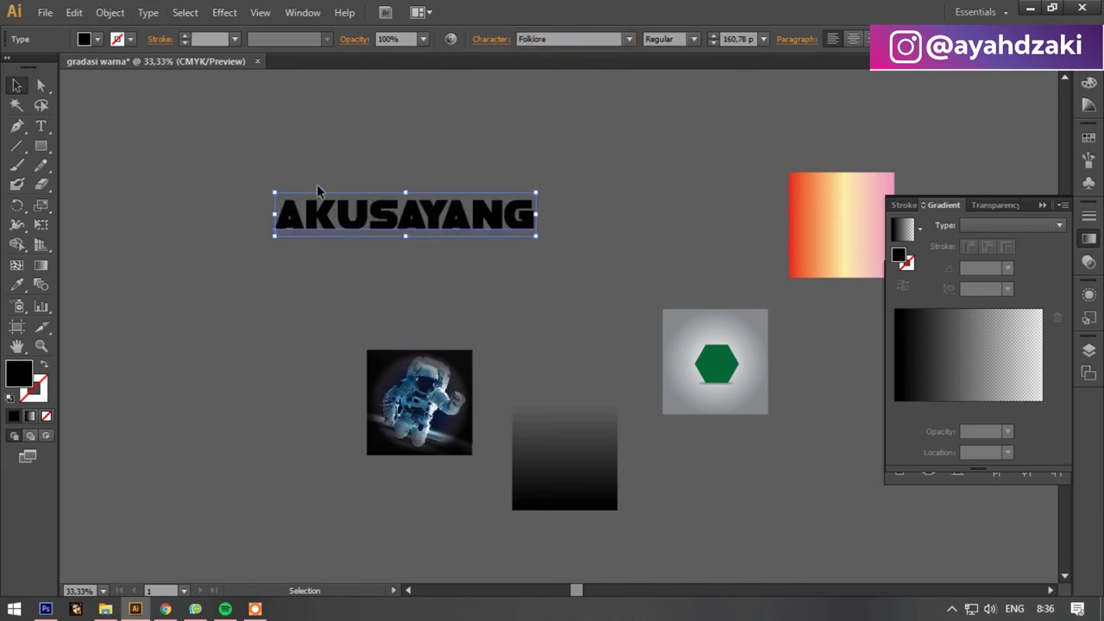
Expand the AKUSAYANG text into outlines and rotate it 90° to stand vertically.
click(111, 12)
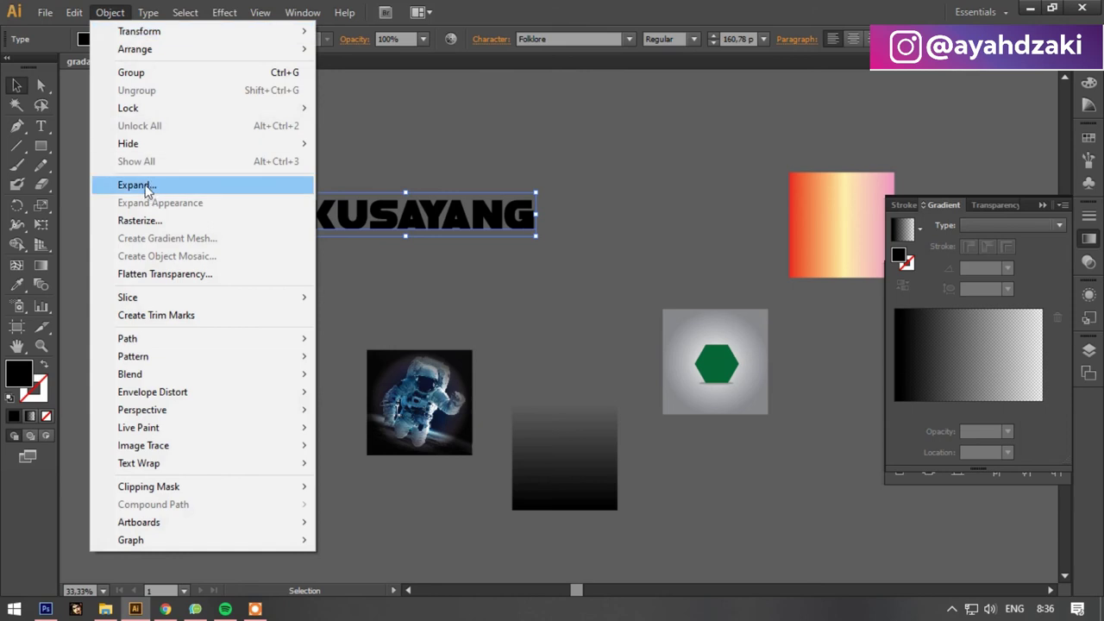
click(136, 182)
click(542, 393)
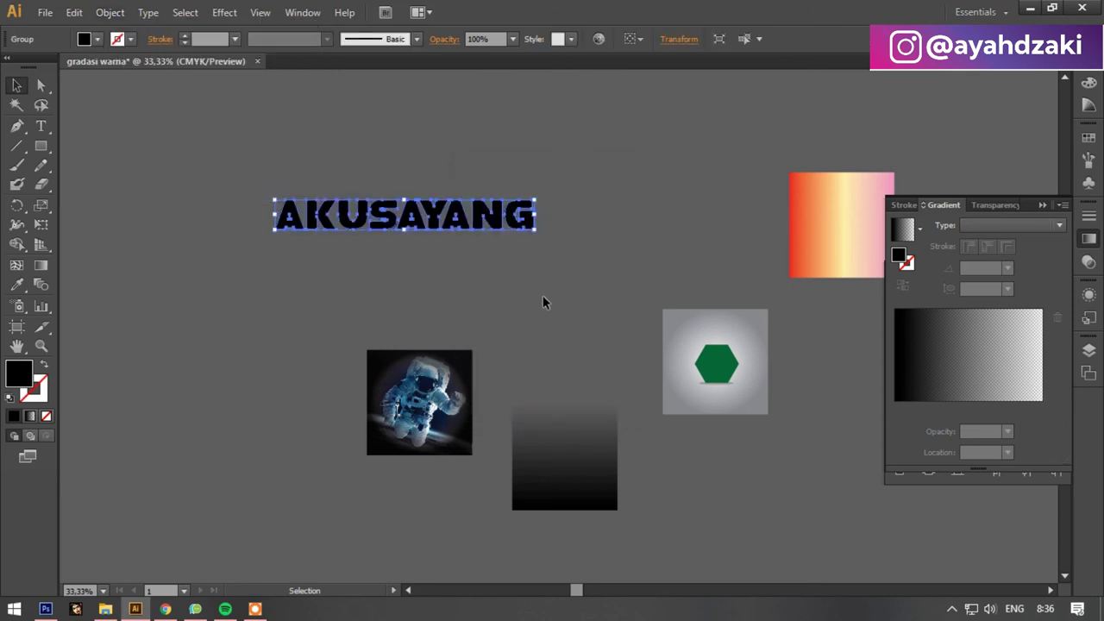
click(562, 194)
shift+click(537, 214)
drag(544, 218, 491, 276)
click(491, 276)
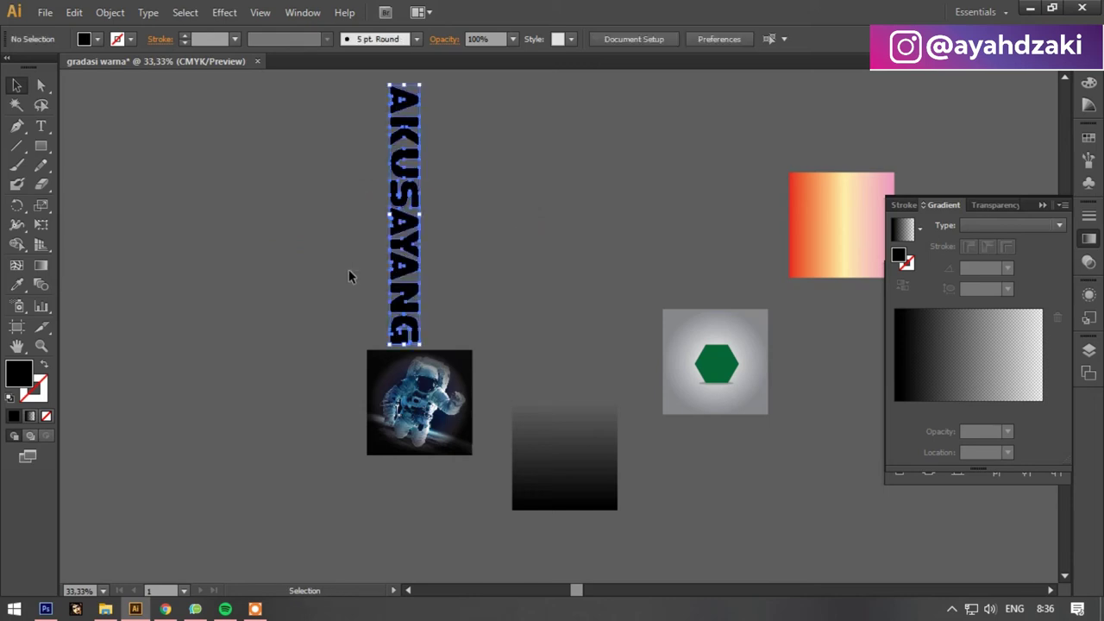
click(404, 216)
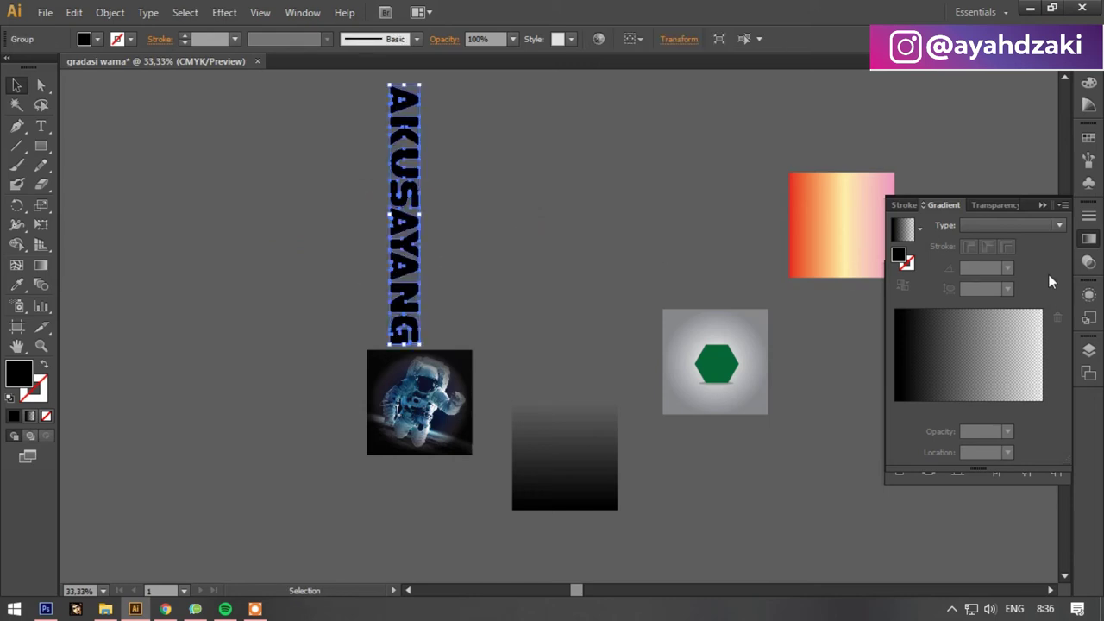
Fill the text with the White-Black gradient preset, then make both stops pink.
click(919, 227)
click(831, 259)
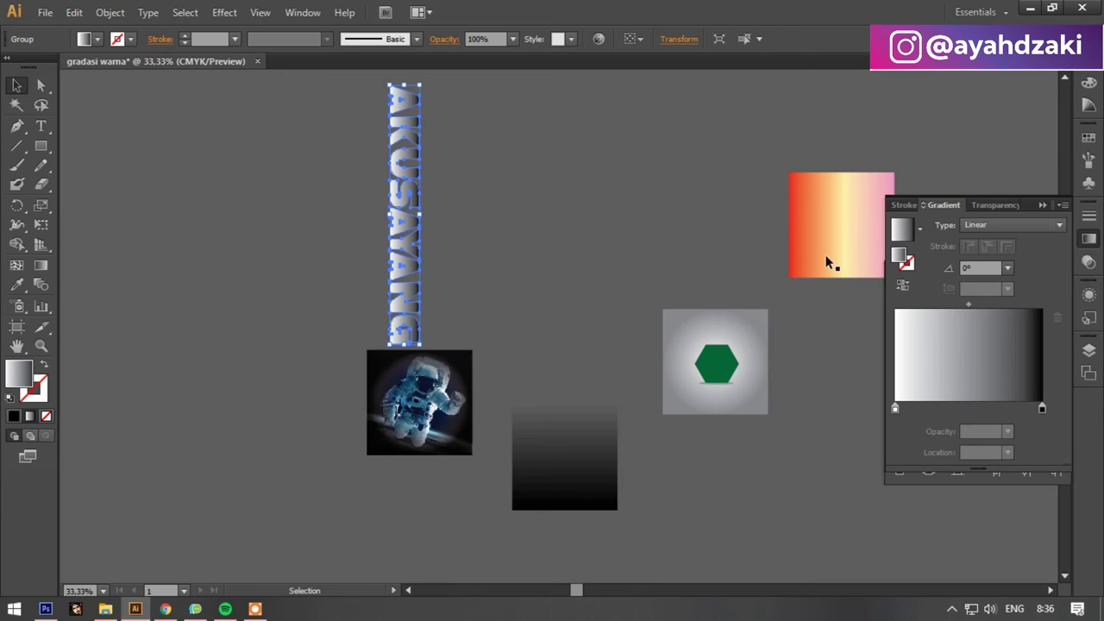
double_click(894, 408)
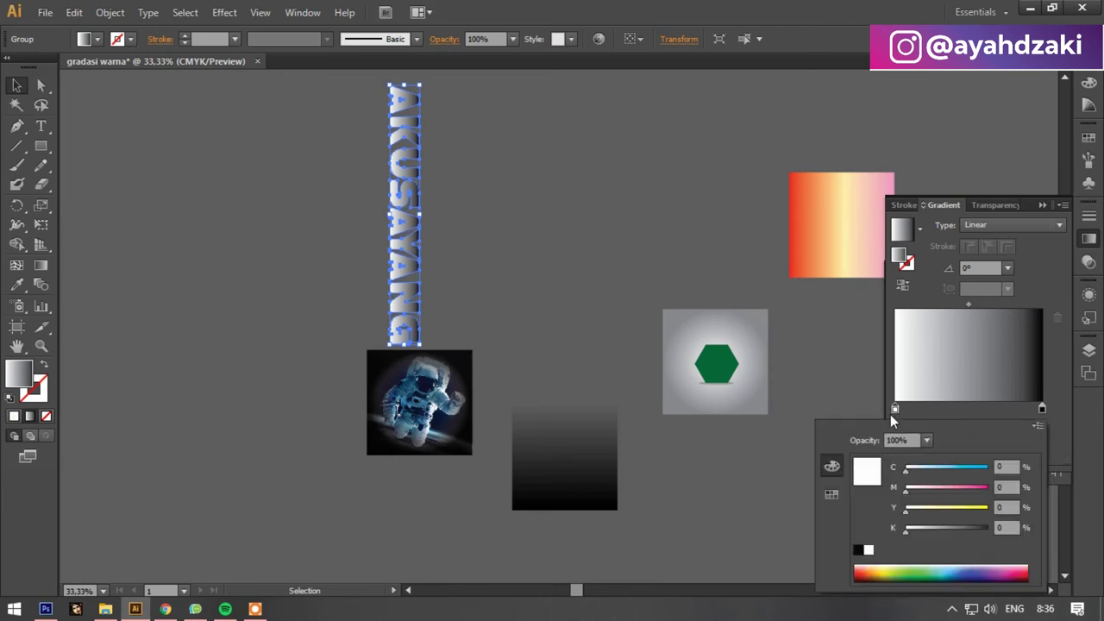
click(970, 488)
double_click(1042, 408)
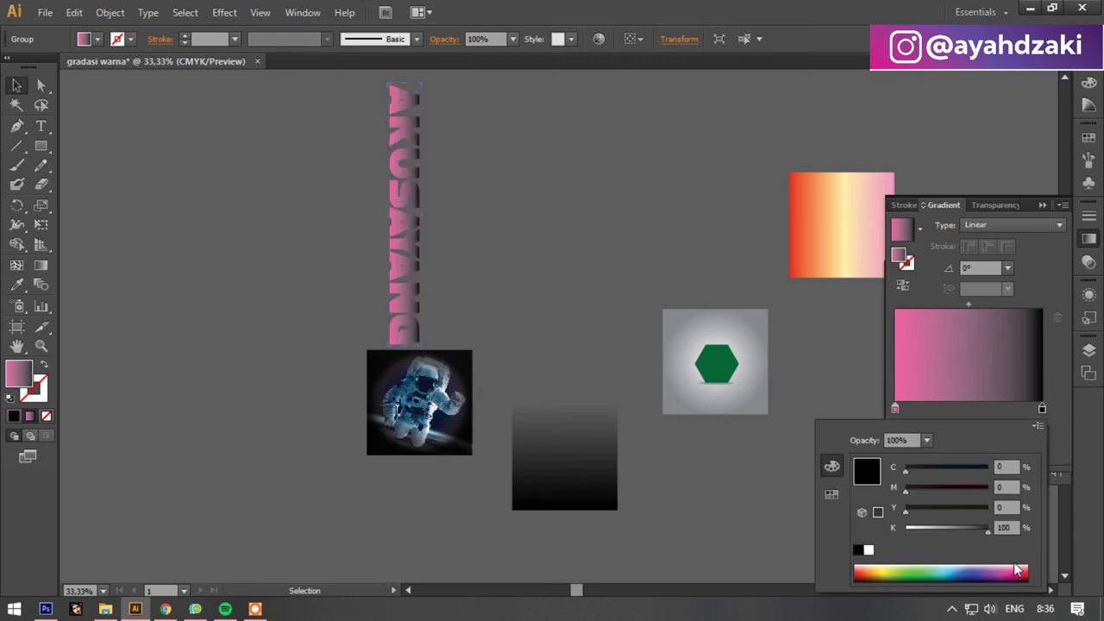
click(1016, 567)
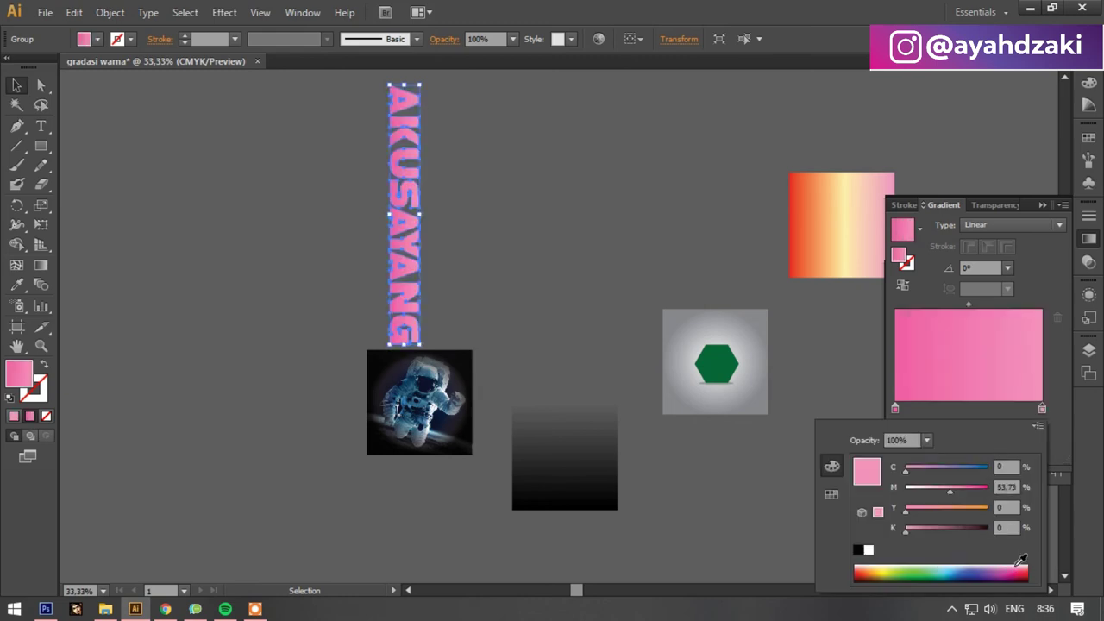
Rotate the vertical AKUSAYANG text back 90° so it reads horizontally.
click(671, 299)
click(419, 305)
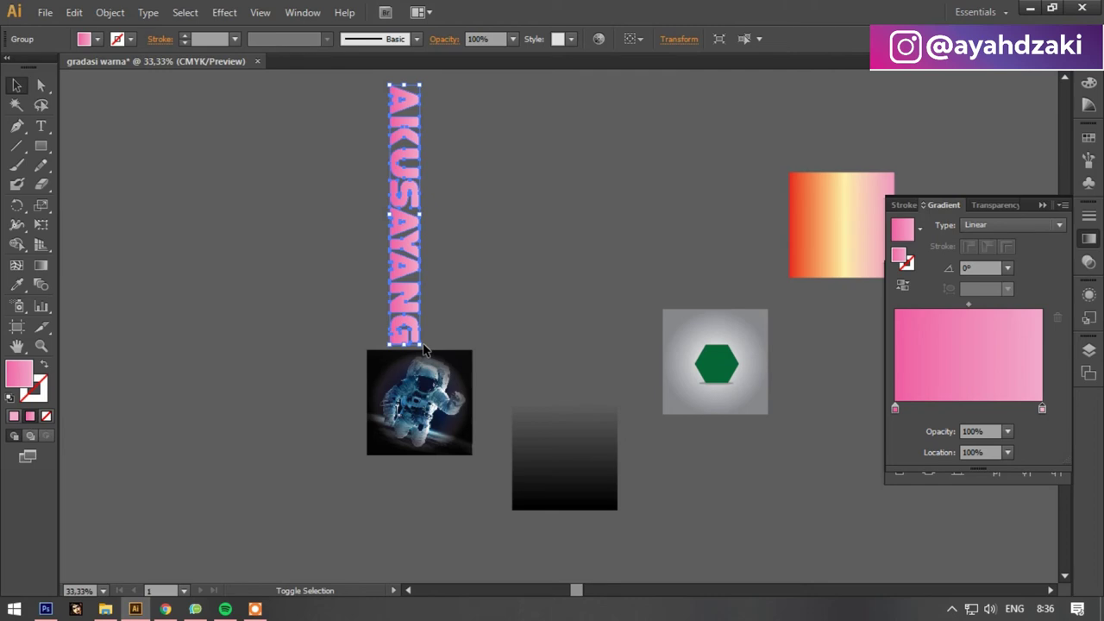
drag(425, 81, 296, 154)
click(297, 154)
scroll(282, 200, up, 1)
scroll(345, 194, up, 2)
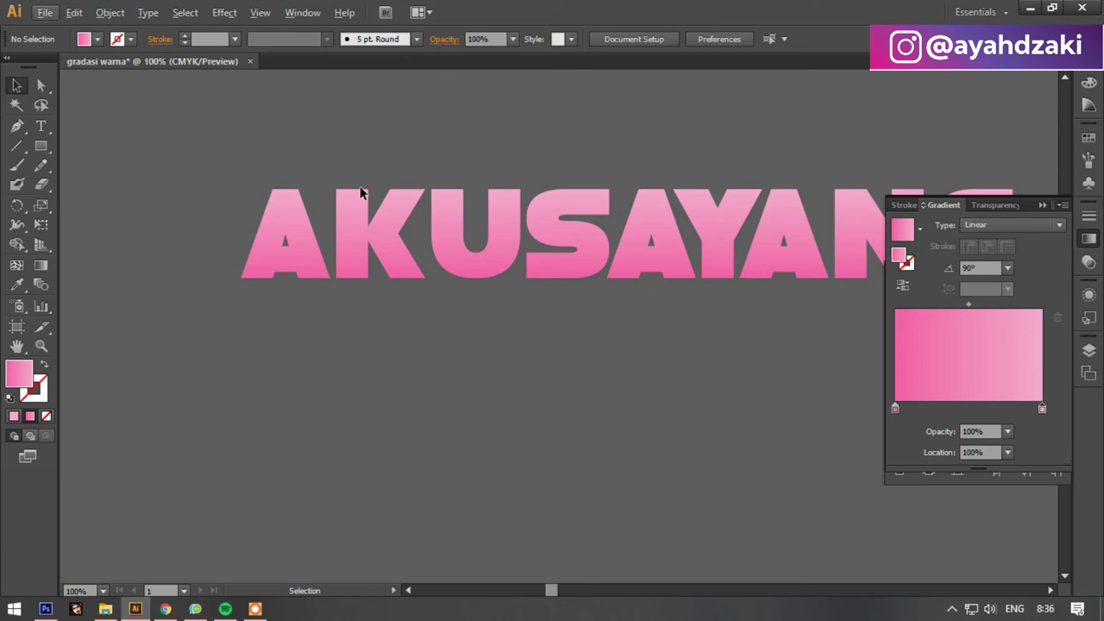
scroll(677, 168, down, 1)
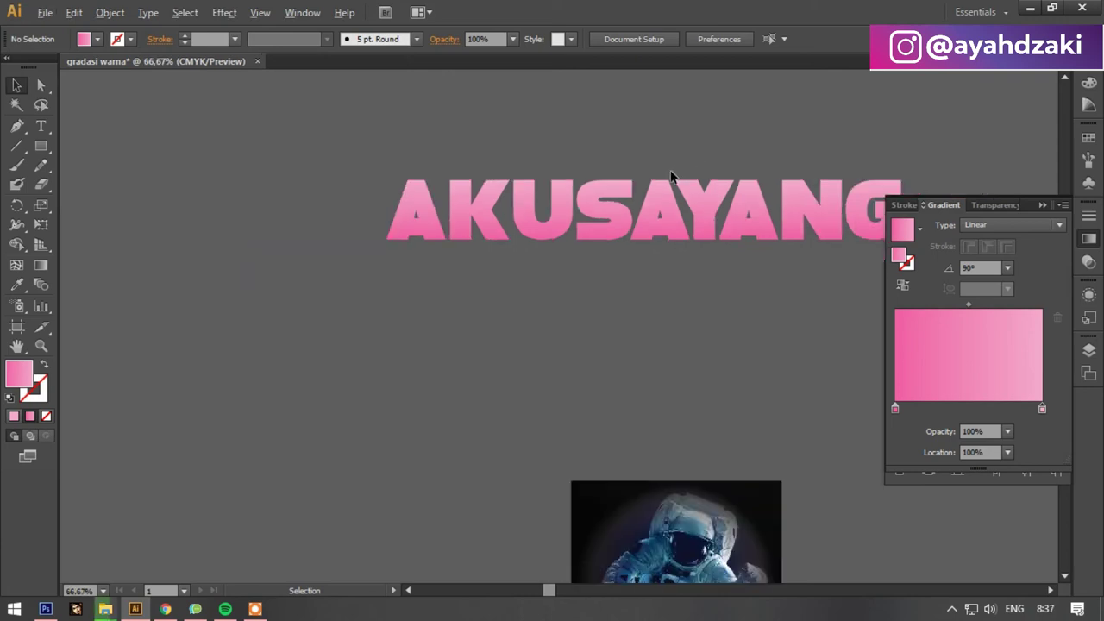
scroll(671, 176, down, 1)
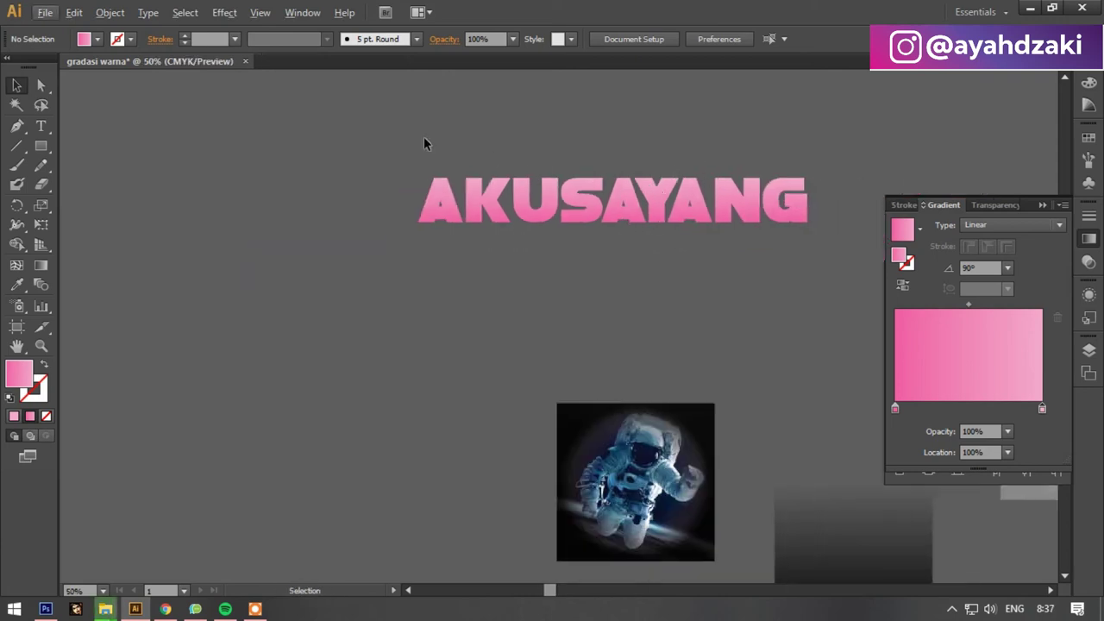
Move the AKUSAYANG text up to sit just above the astronaut image.
click(792, 216)
click(695, 81)
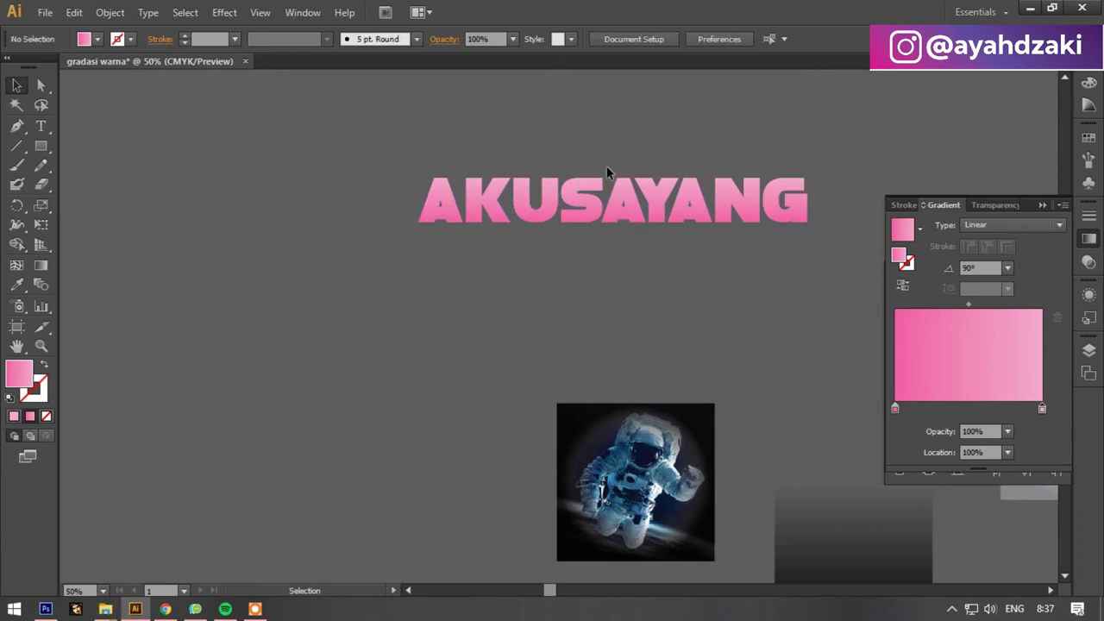
scroll(604, 173, up, 2)
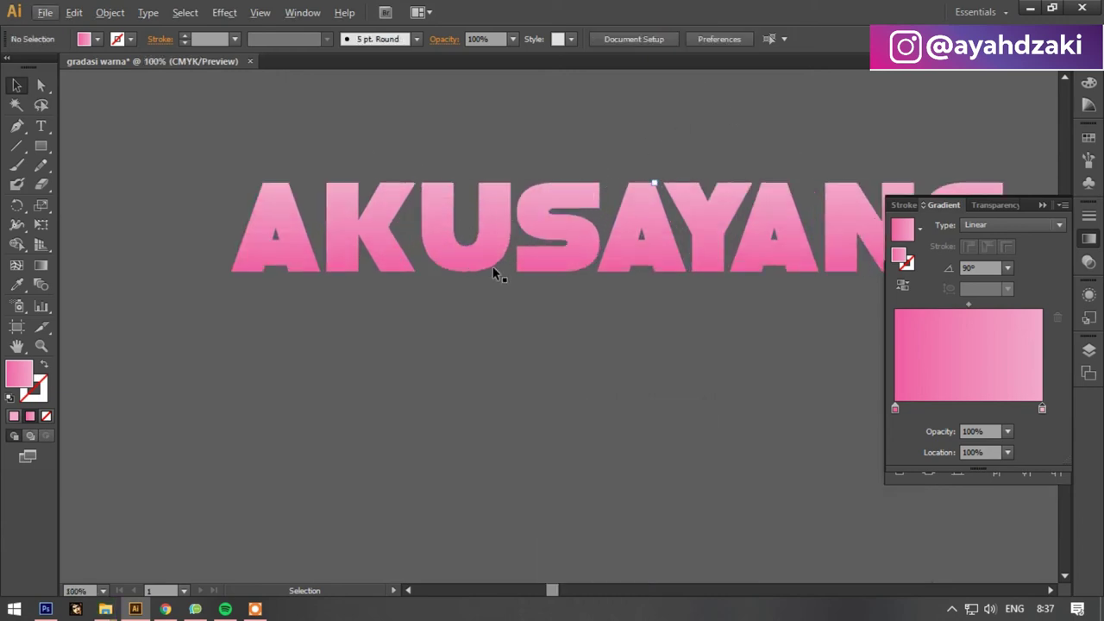
scroll(494, 271, down, 2)
scroll(494, 271, right, 2)
mouse_move(483, 247)
mouse_down()
mouse_move(445, 210)
mouse_move(473, 299)
mouse_move(541, 371)
mouse_up()
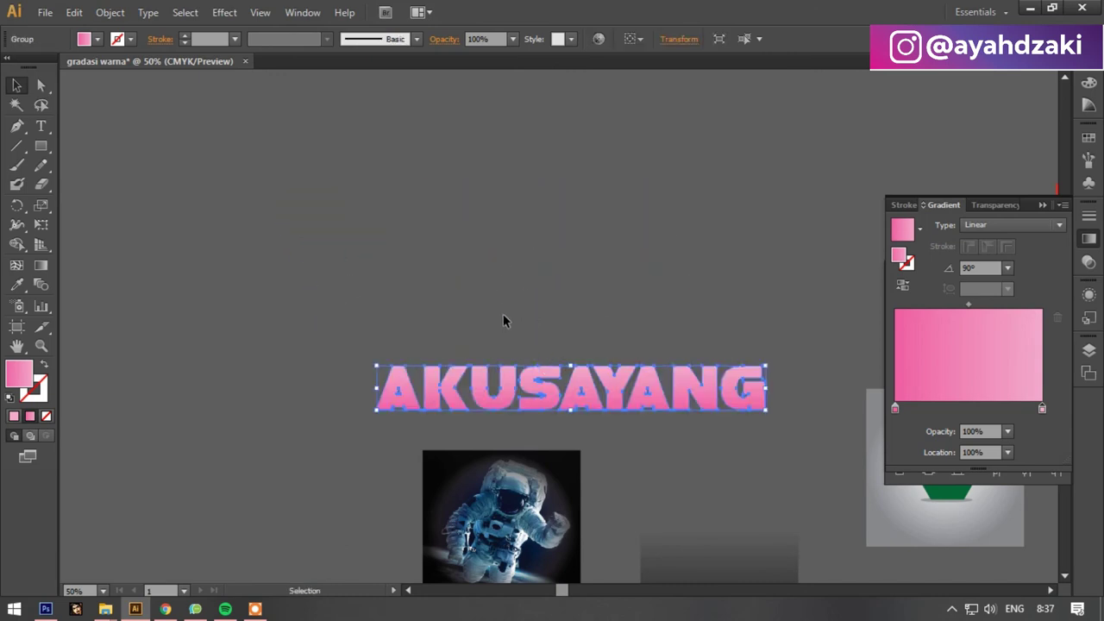
scroll(505, 320, up, 1)
scroll(505, 320, up, 2)
scroll(509, 345, down, 3)
scroll(509, 345, down, 1)
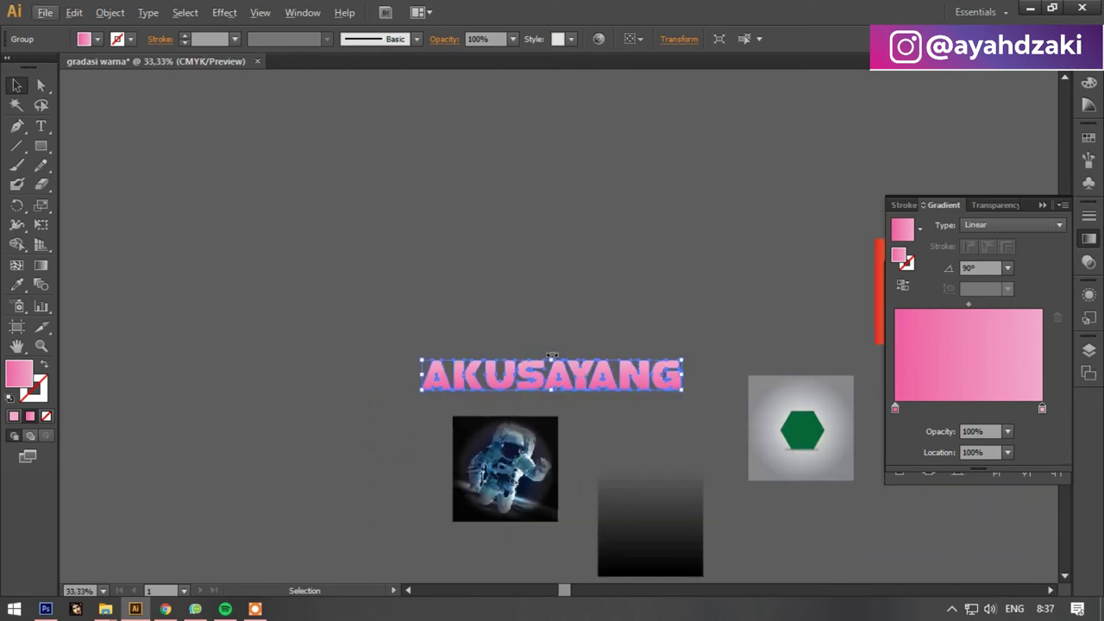
click(402, 226)
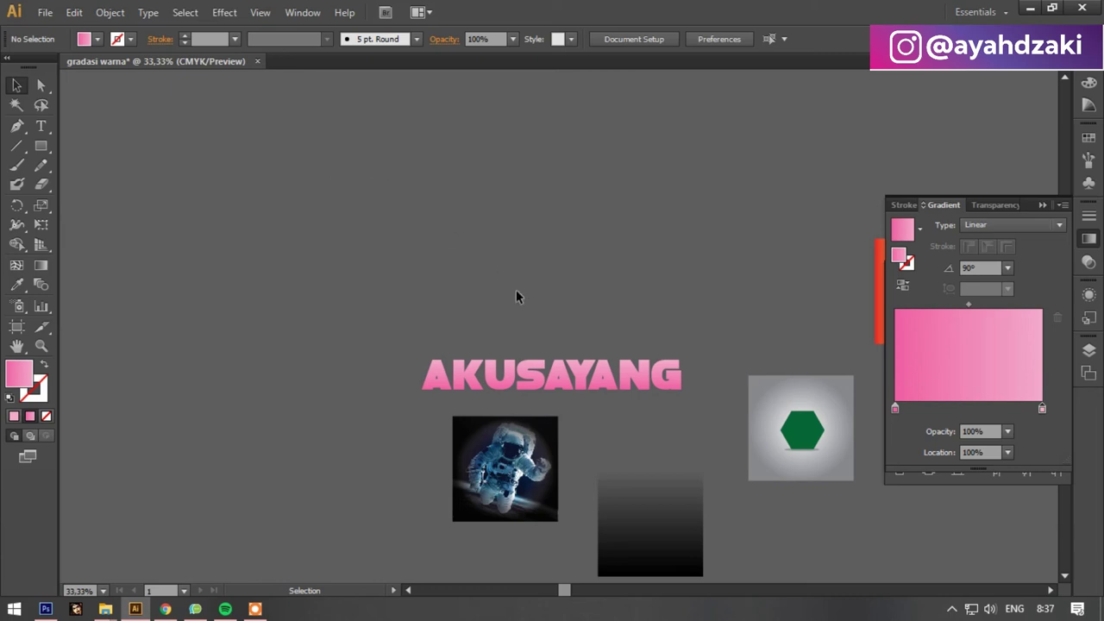
Draw a square in the upper-left of the canvas and fill it white.
key(alt)
click(41, 145)
drag(234, 148, 320, 234)
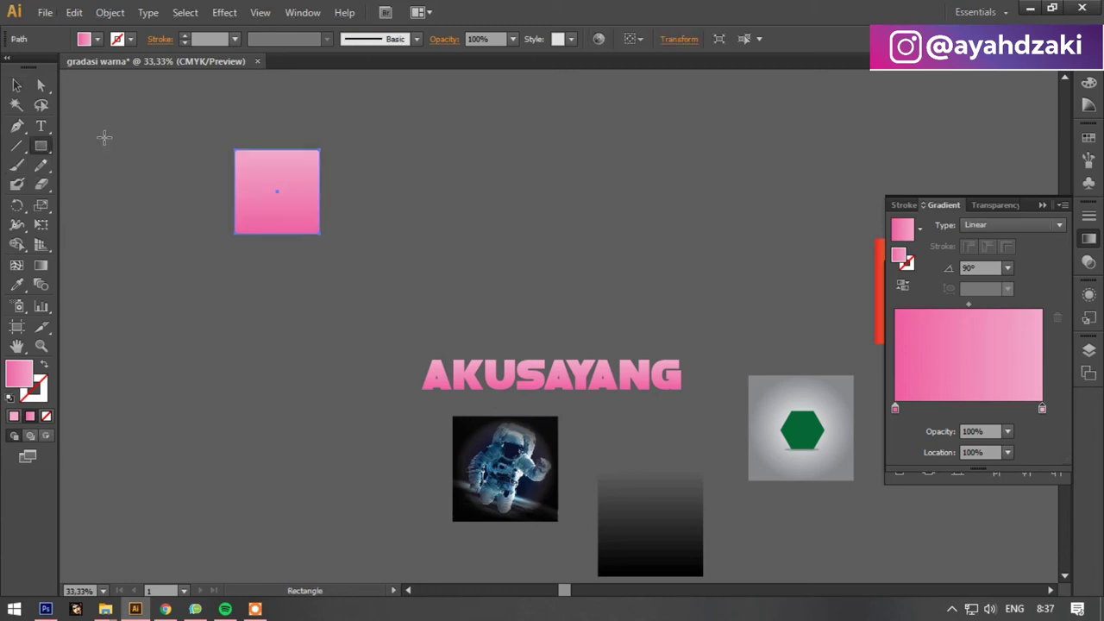
key(v)
drag(184, 149, 81, 40)
click(84, 38)
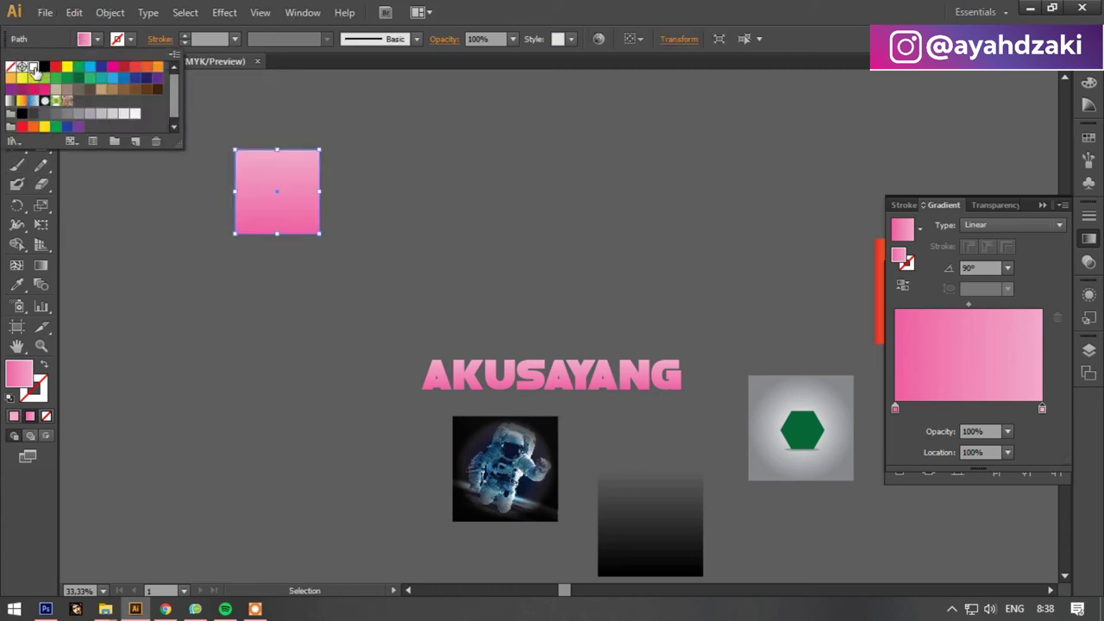
click(34, 69)
click(210, 298)
With the white square selected, open the Textiles swatch library from the Swatches menu.
click(265, 210)
key(ctrl+plus)
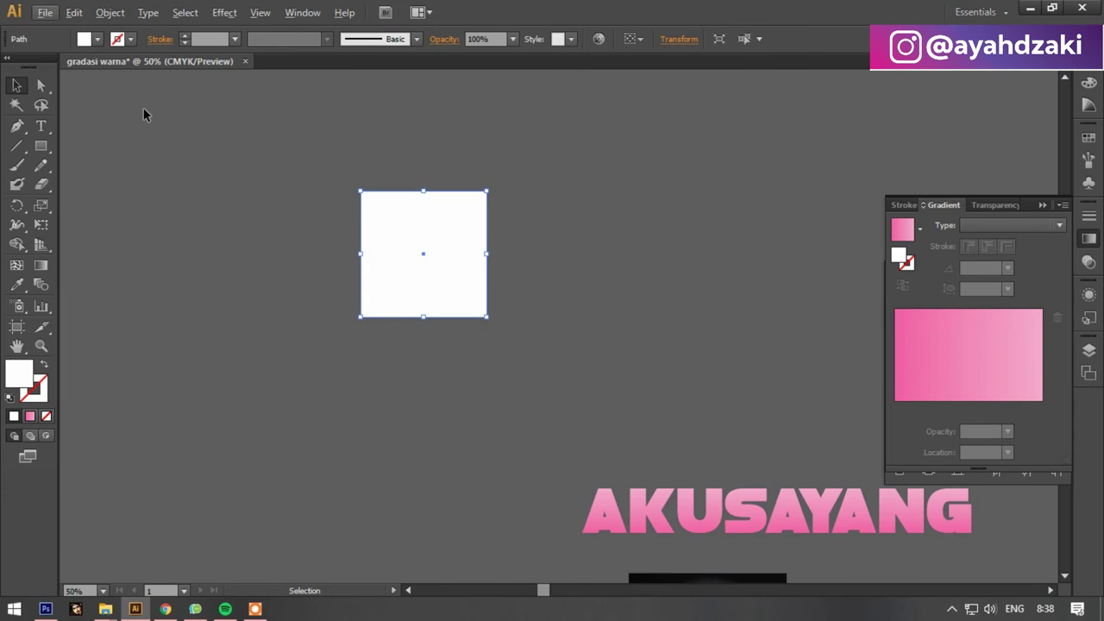
scroll(216, 138, up, 1)
drag(208, 126, 499, 343)
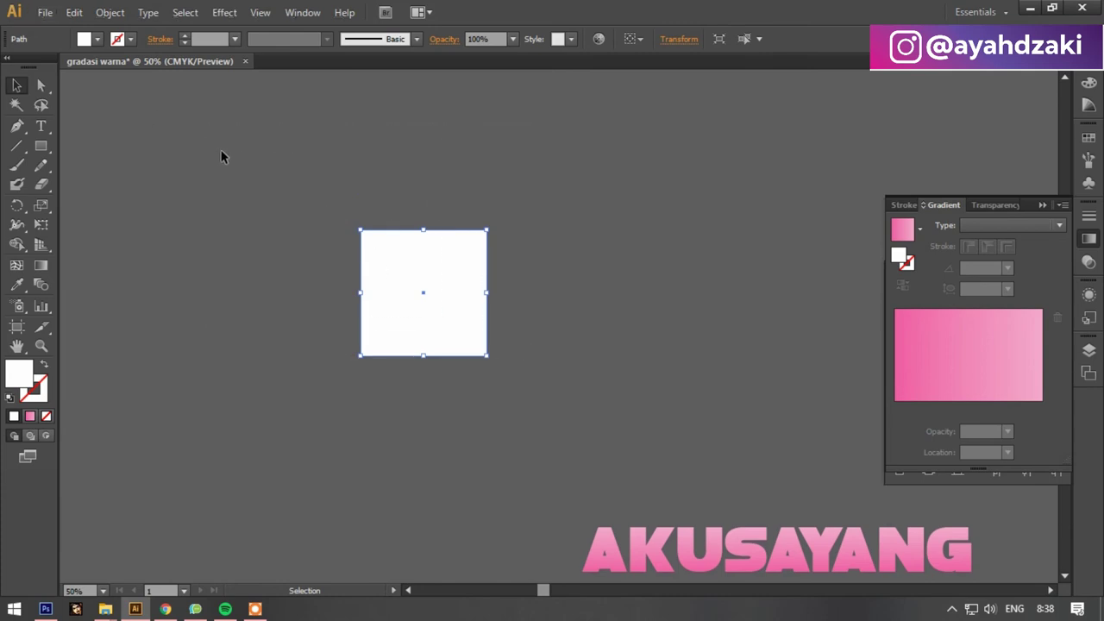
click(96, 40)
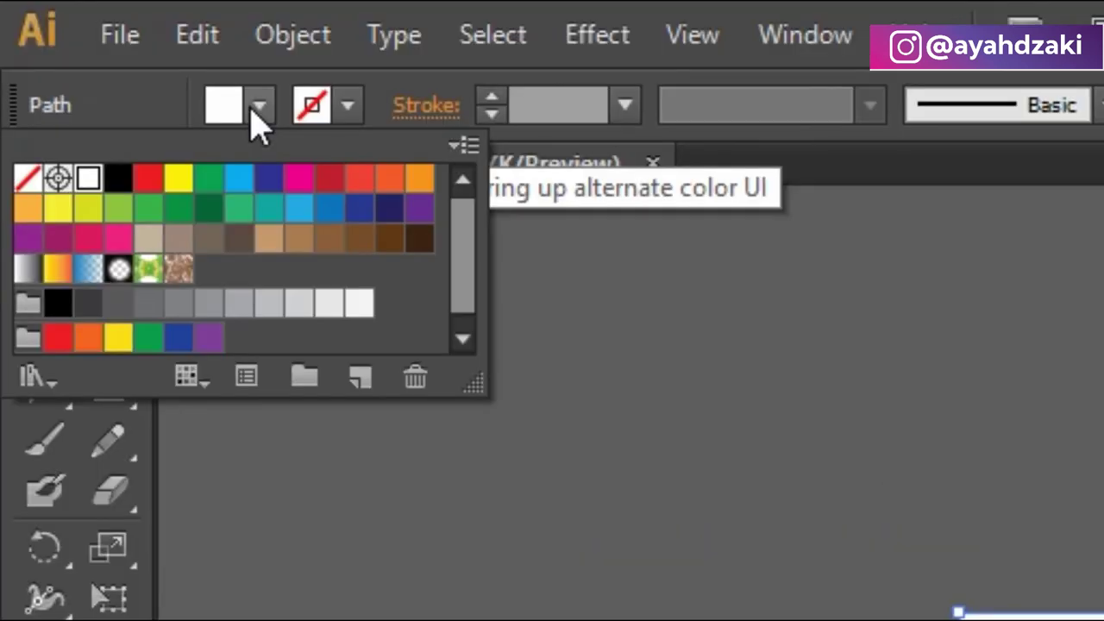
click(464, 148)
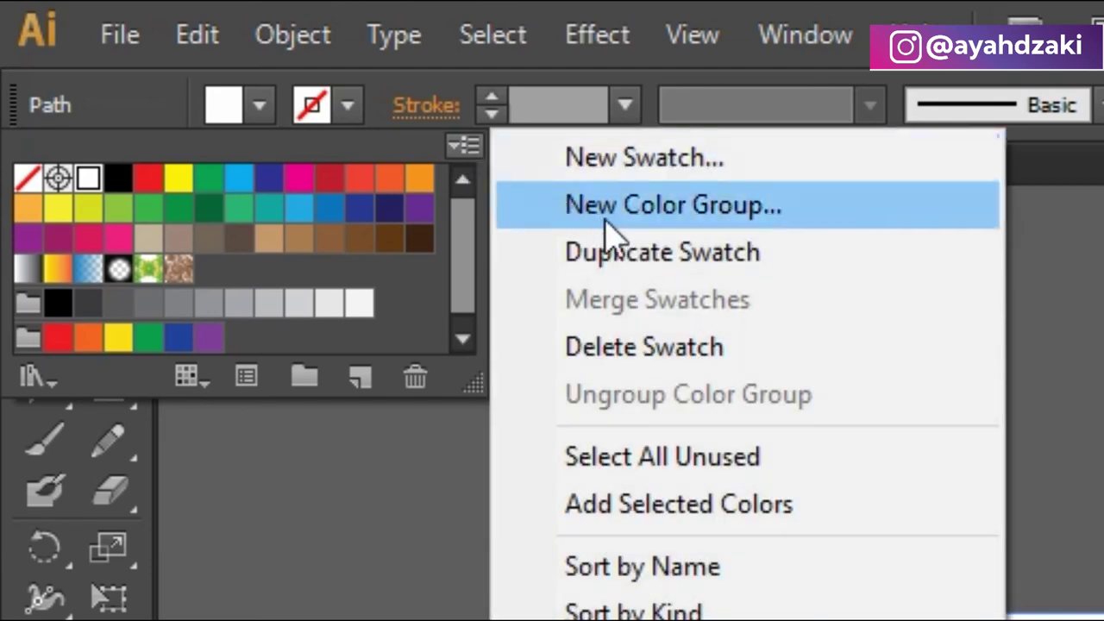
mouse_move(256, 407)
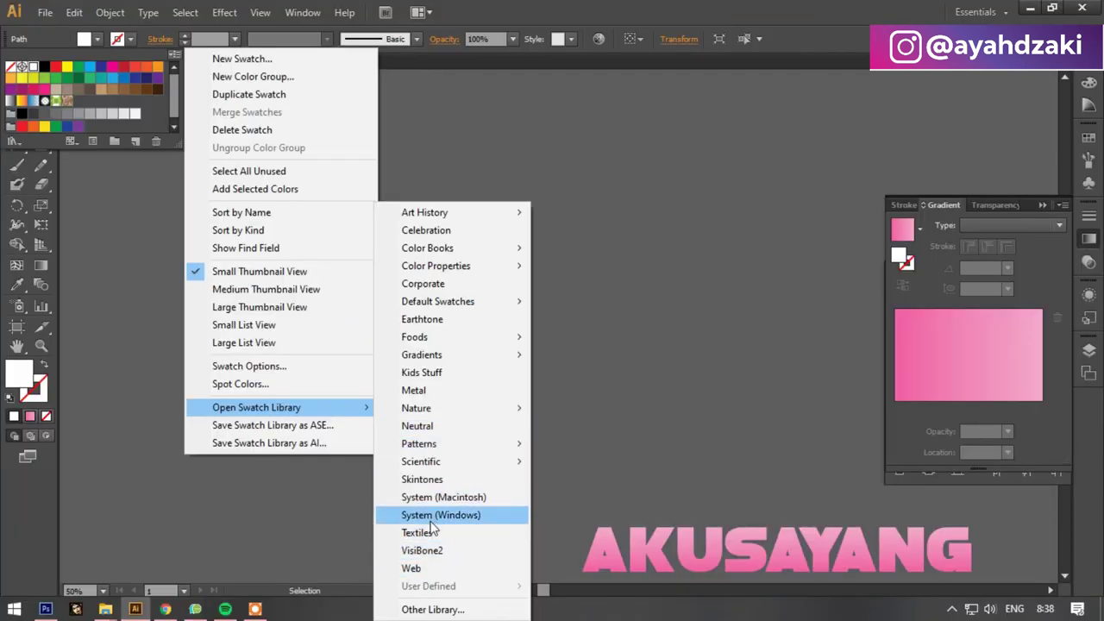
click(428, 534)
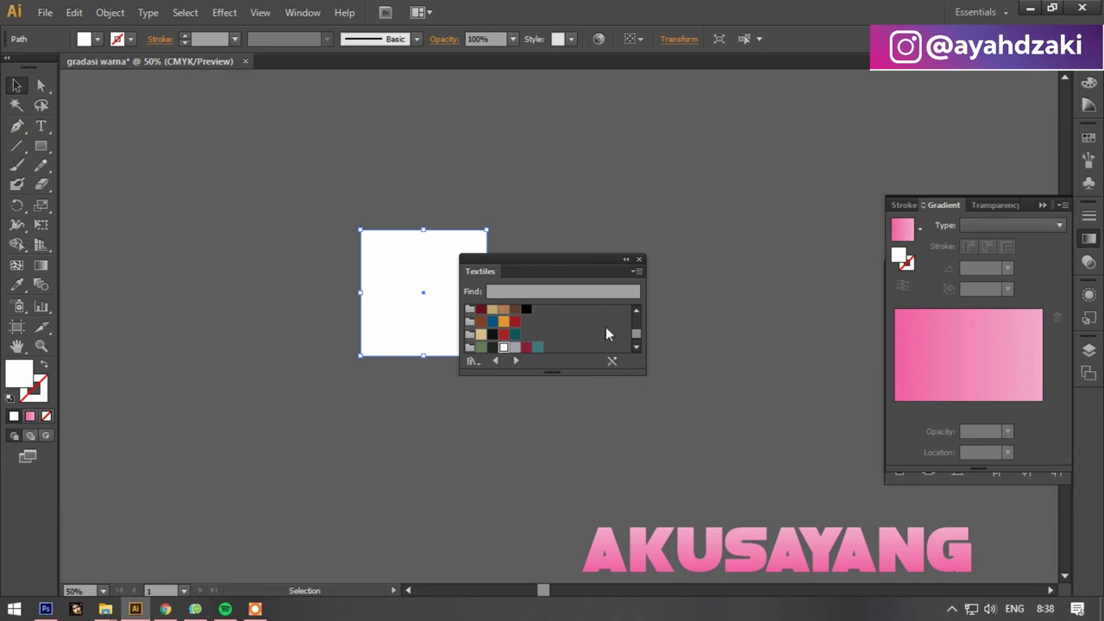
Enlarge and reposition the Textiles panel, then try its colours, ending on cream.
drag(644, 372, 659, 481)
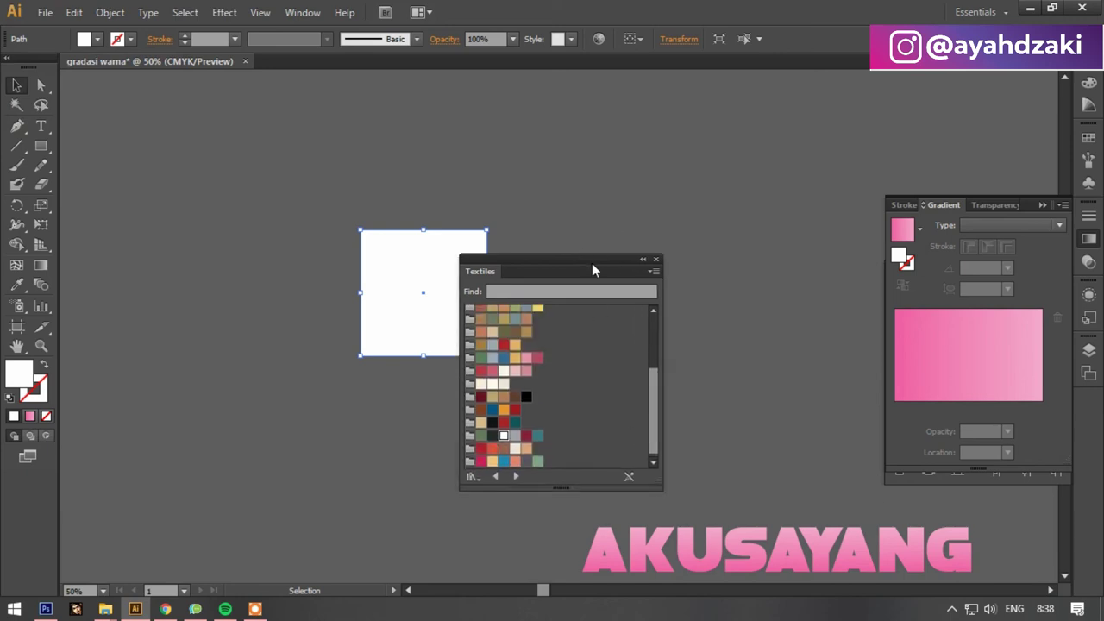
drag(591, 263, 752, 131)
click(687, 301)
click(698, 302)
click(653, 263)
click(664, 238)
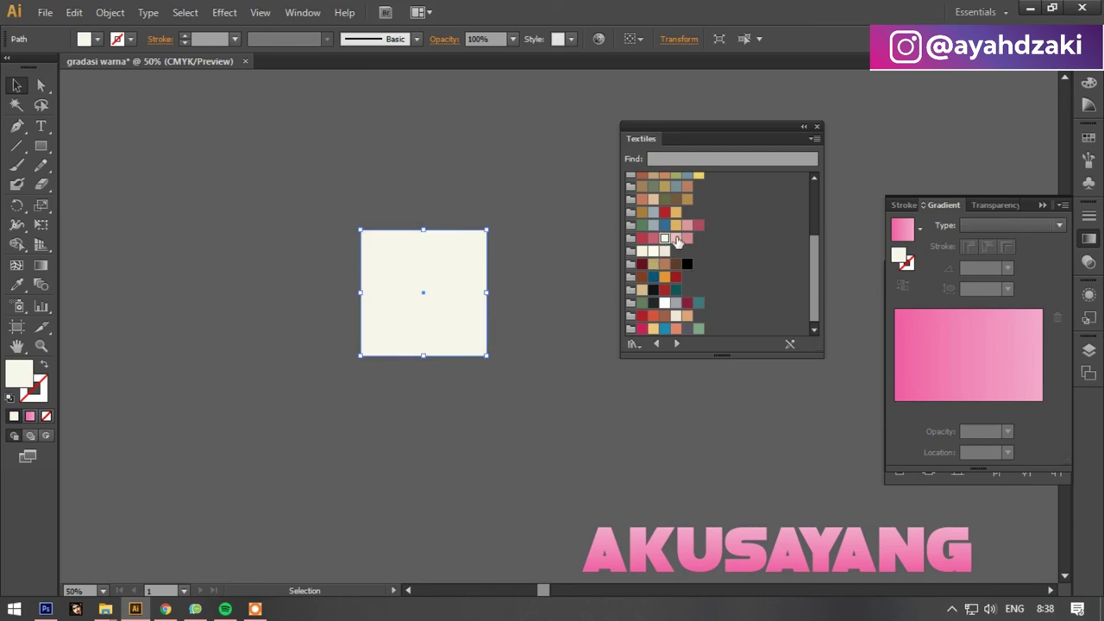
Browse to the Nature_Foliage library and try foliage, grass, bamboo and lattice patterns.
click(678, 343)
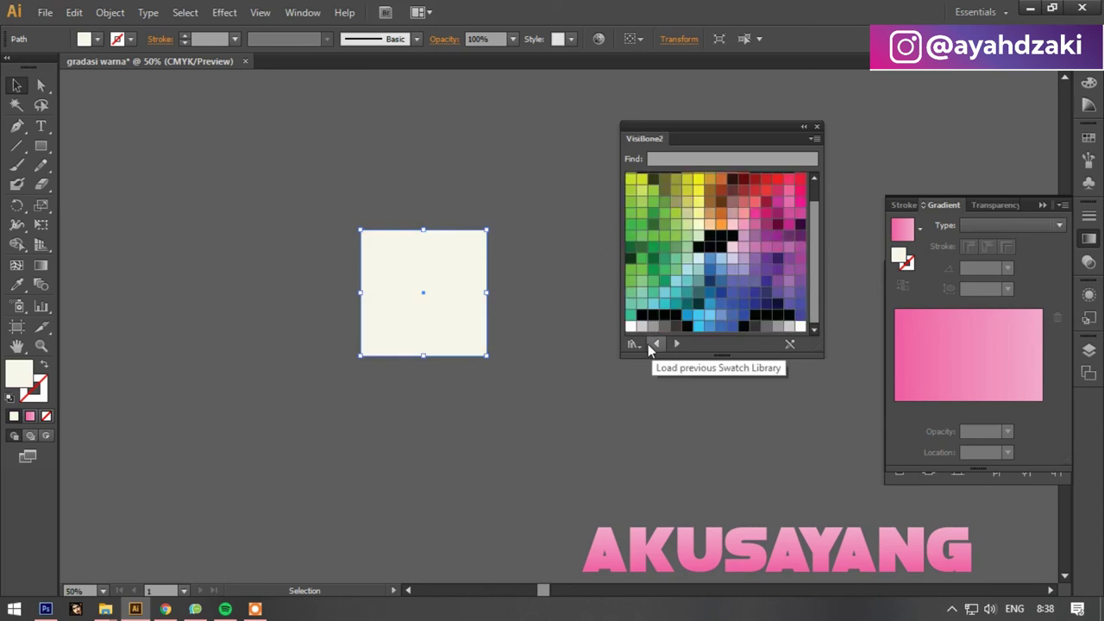
click(655, 343)
click(656, 343)
click(656, 343)
click(655, 343)
click(655, 344)
click(655, 343)
click(656, 344)
click(656, 343)
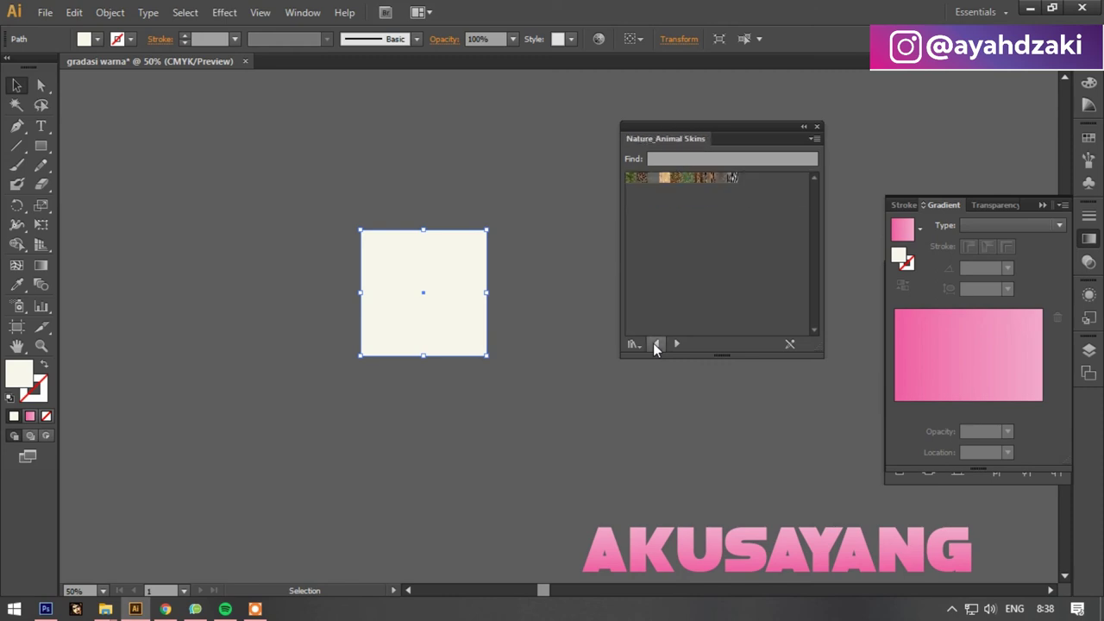
click(676, 343)
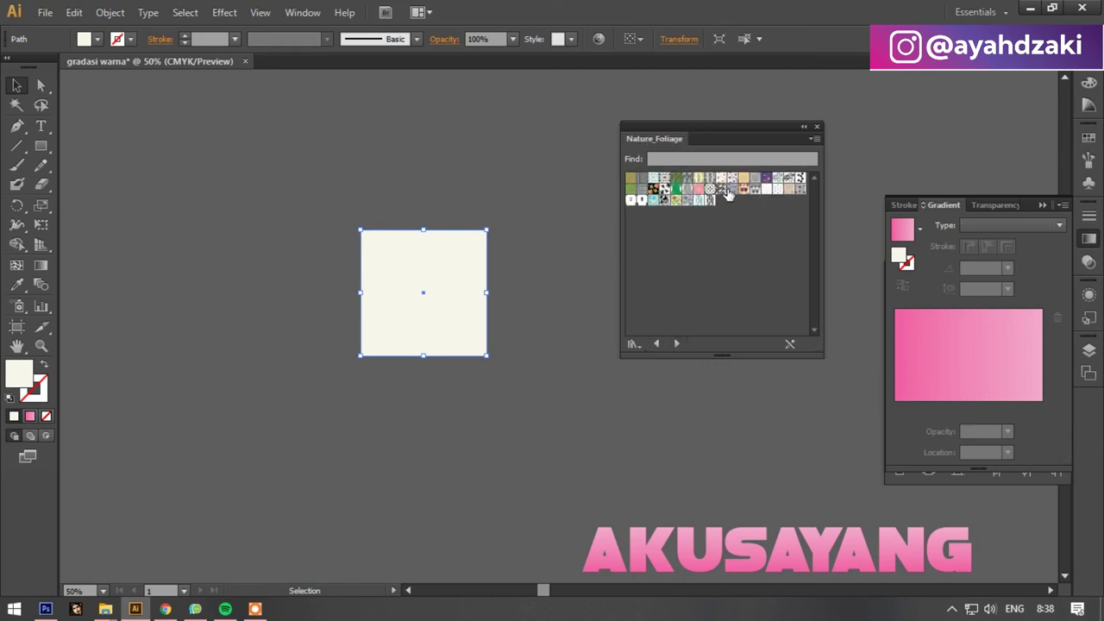
click(709, 190)
click(710, 188)
click(675, 189)
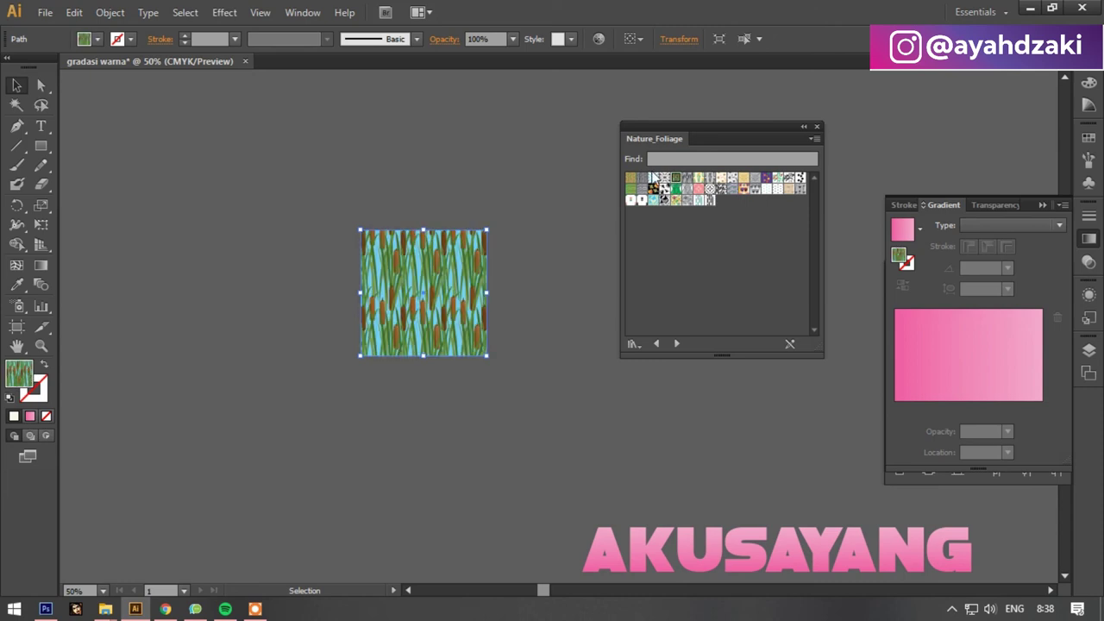
click(630, 177)
click(664, 178)
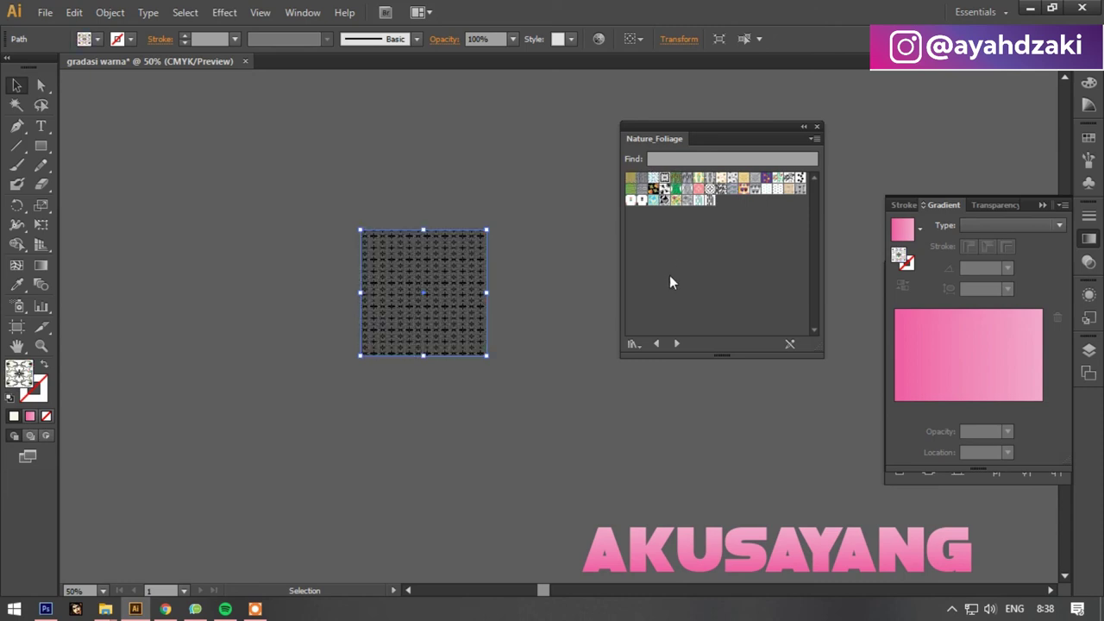
click(631, 177)
Try the Animal Skins patterns on the square: giraffe, leopard, tiger and zebra.
click(659, 344)
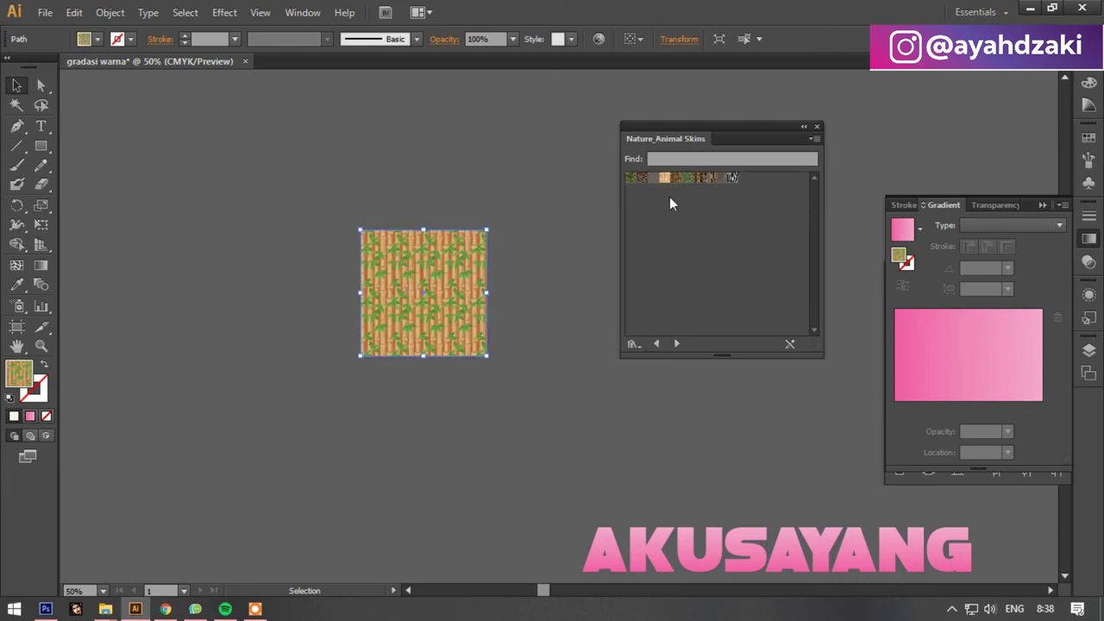
click(677, 178)
click(698, 178)
click(709, 178)
click(733, 177)
Try Vonster swirl patterns, then fill the square with a fine speckled Basic Graphics_Textures pattern.
click(655, 345)
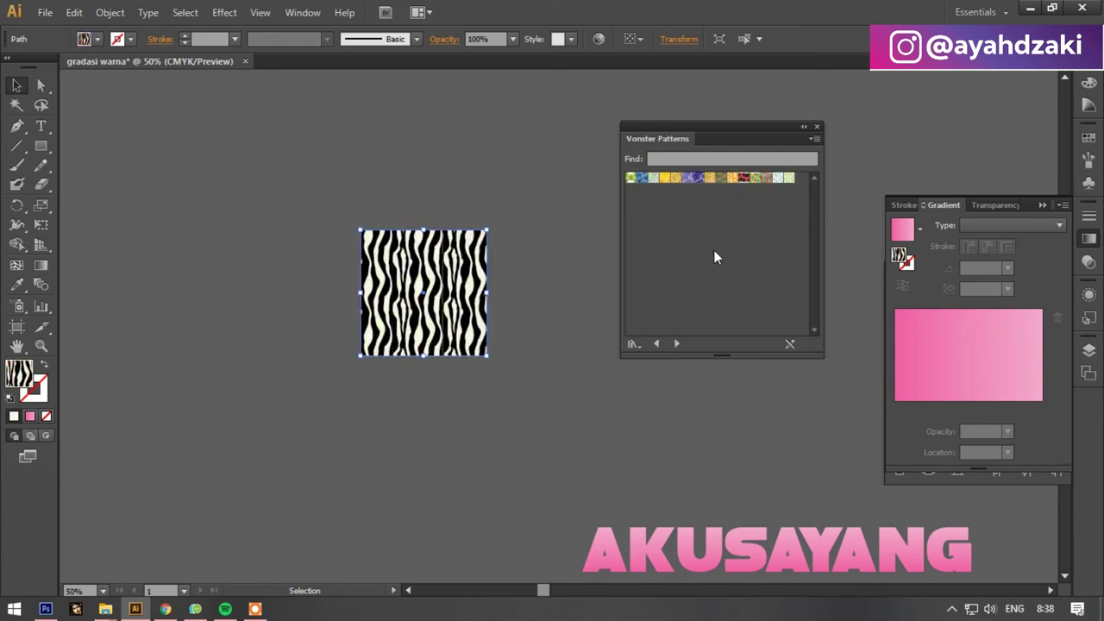
click(722, 178)
click(688, 178)
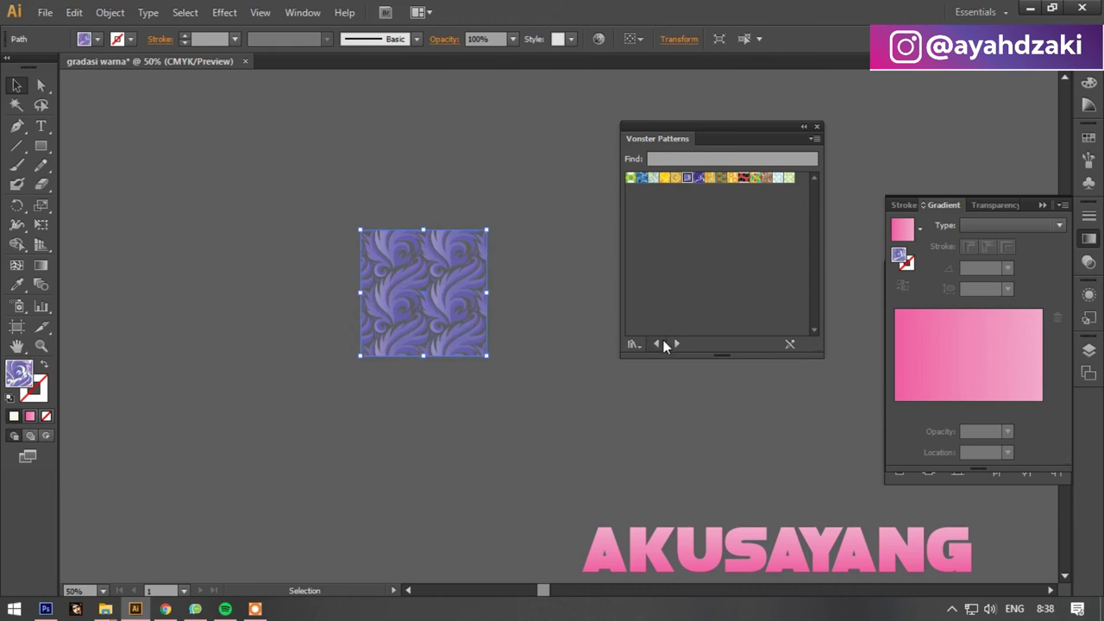
click(660, 343)
click(660, 343)
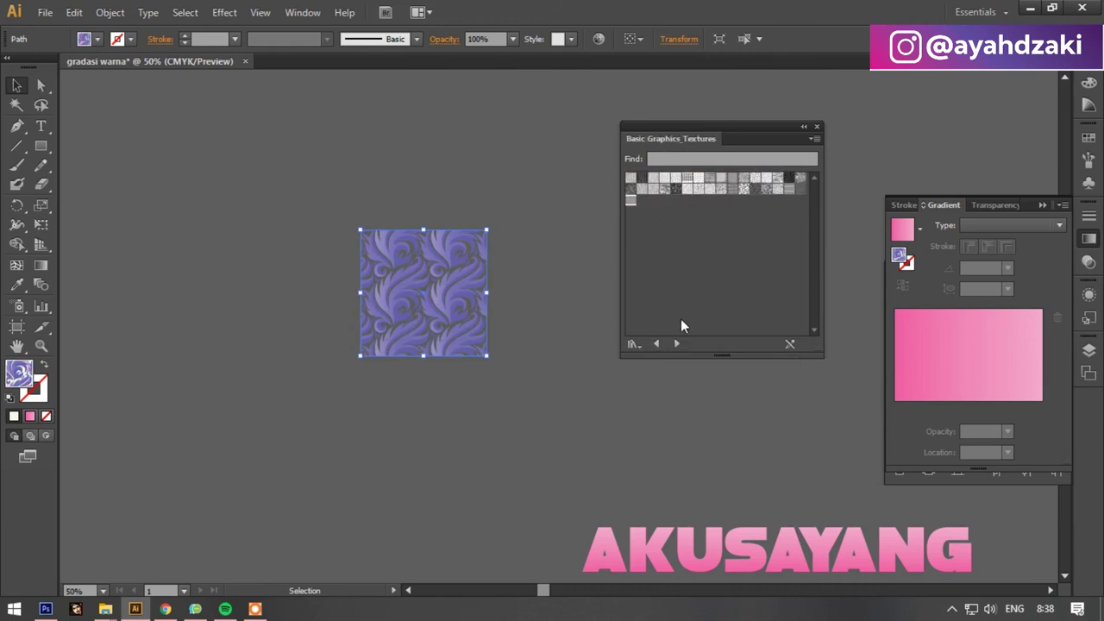
click(733, 188)
click(743, 188)
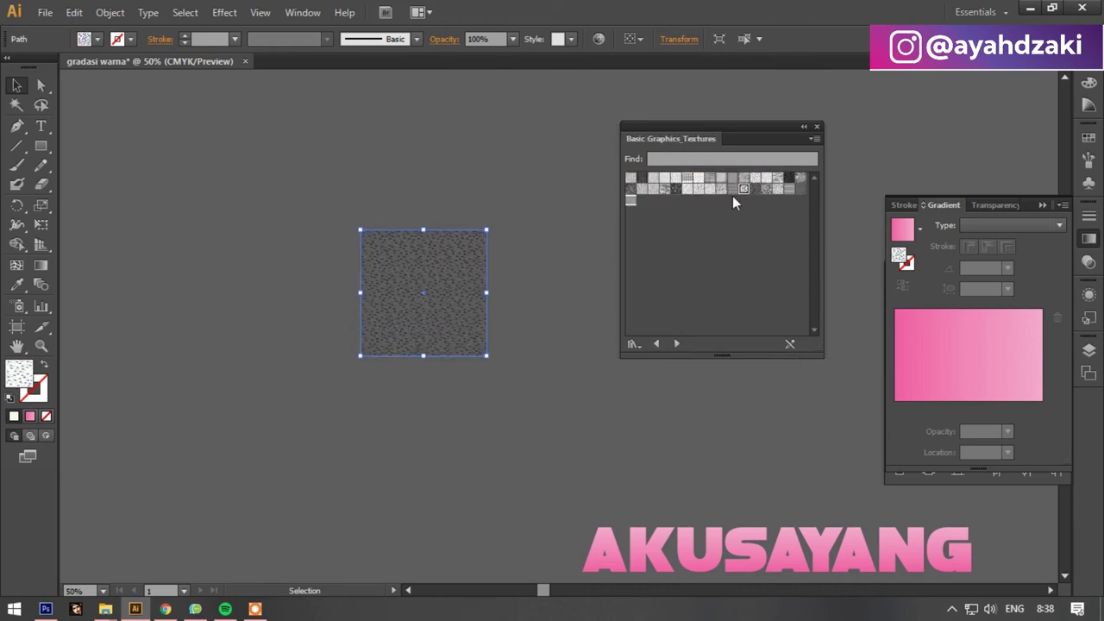
click(655, 188)
Step through the swatch libraries past Stone and Brick and Beach to Water.
click(652, 344)
click(652, 344)
click(652, 344)
click(652, 344)
click(652, 344)
click(652, 344)
click(652, 345)
click(652, 345)
click(652, 344)
click(652, 344)
click(652, 344)
Try the Wood library gradients, ending on a light wood gradient.
click(674, 344)
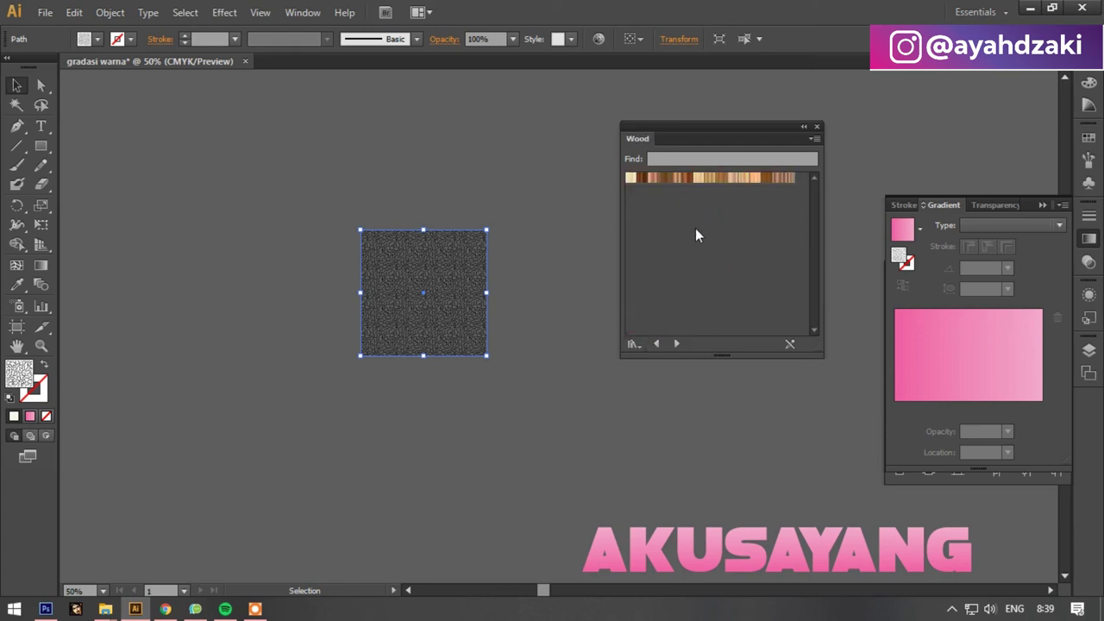
click(692, 178)
click(712, 179)
click(735, 180)
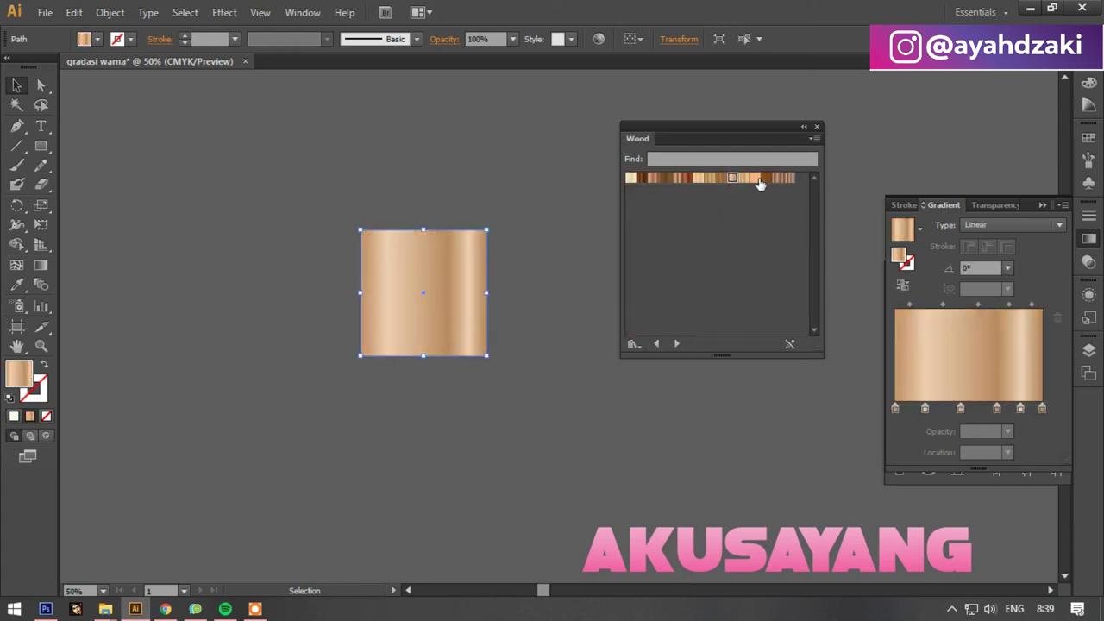
click(766, 177)
Try Tints and Shades colours on the square, ending on salmon.
click(655, 344)
click(654, 344)
click(653, 177)
click(642, 177)
click(631, 177)
Try the Stone and Brick gradients, ending on the dark grey gradient.
click(665, 343)
click(665, 344)
click(662, 344)
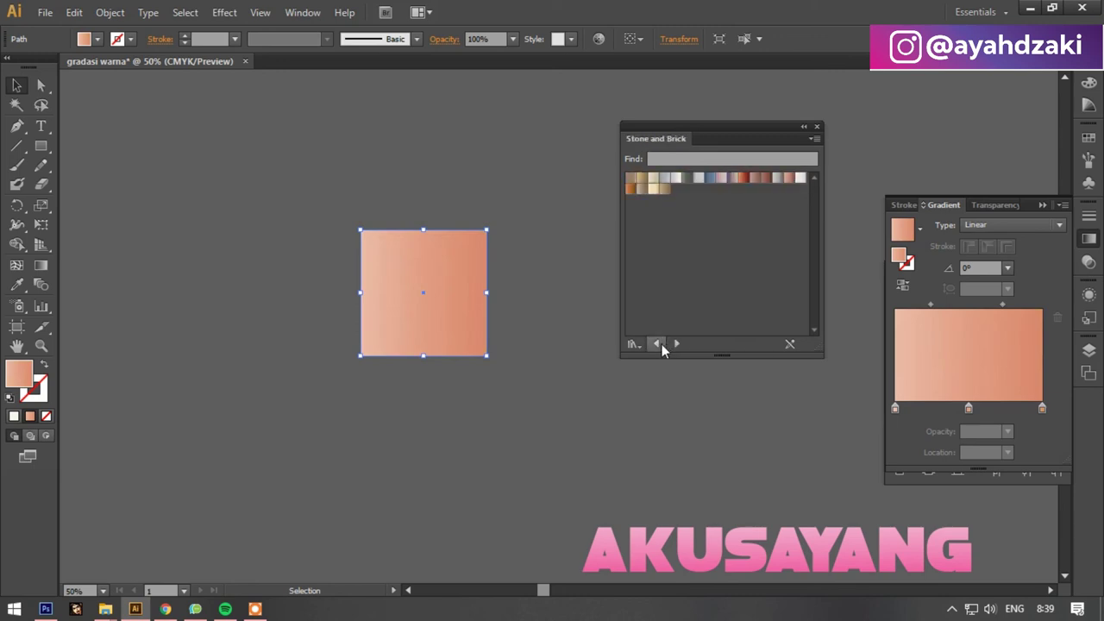
click(633, 188)
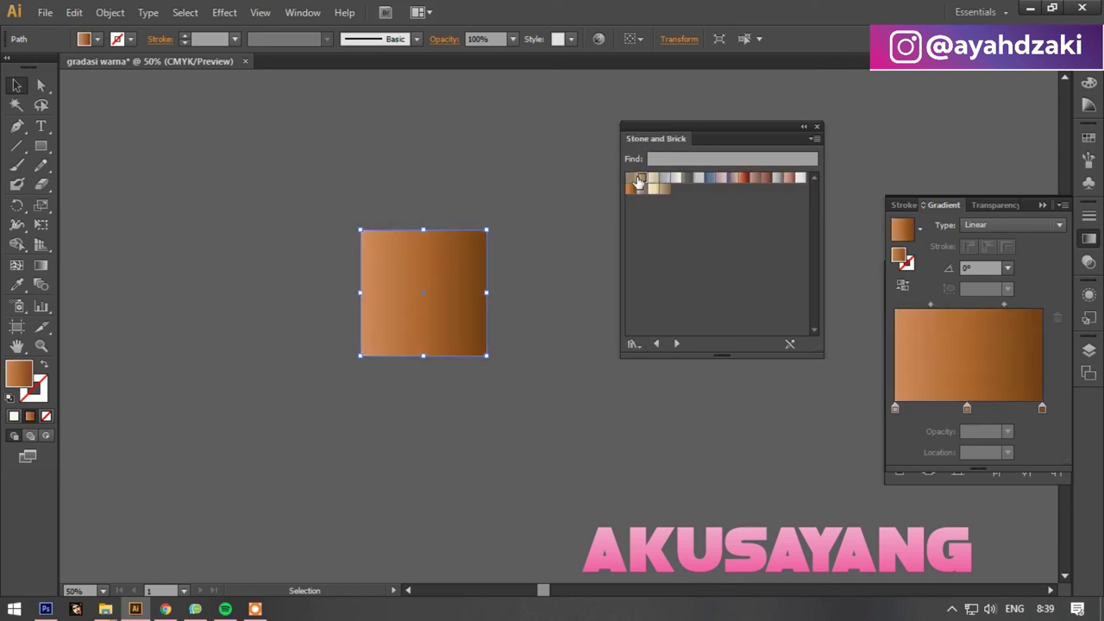
click(642, 177)
click(697, 177)
click(687, 176)
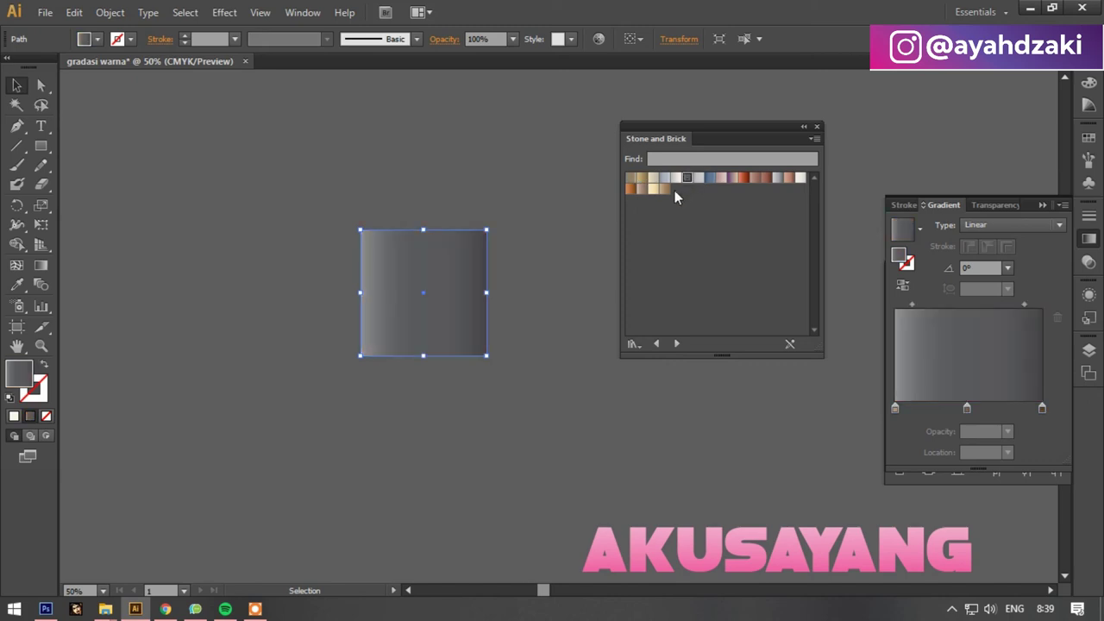
Try a light blue Sky gradient, then the Seasons gradients, ending on the first one.
click(657, 343)
click(657, 344)
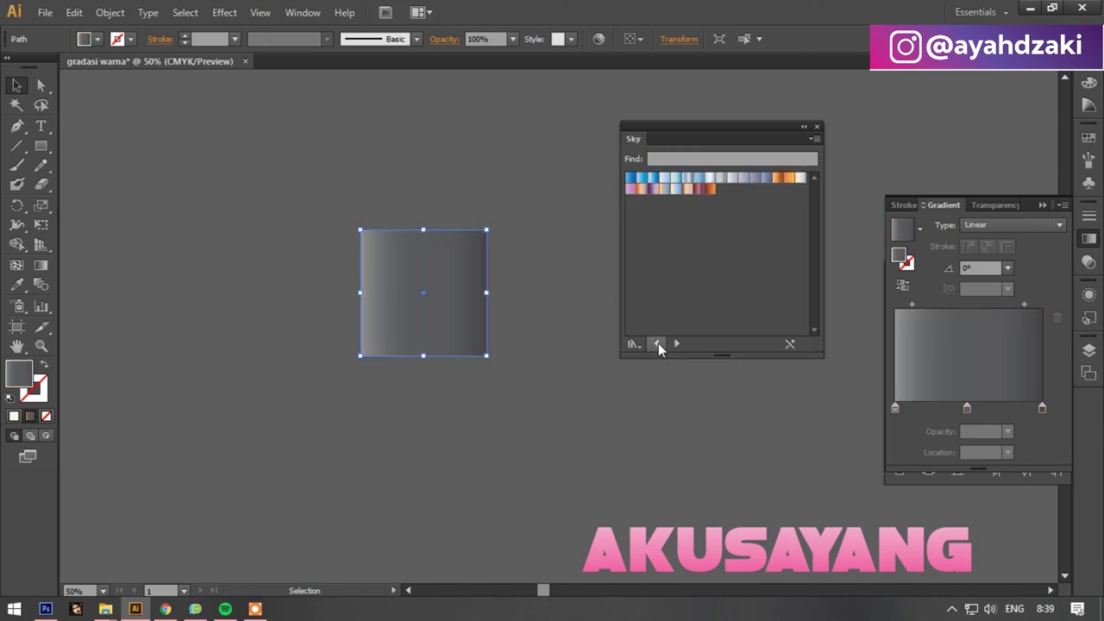
click(715, 183)
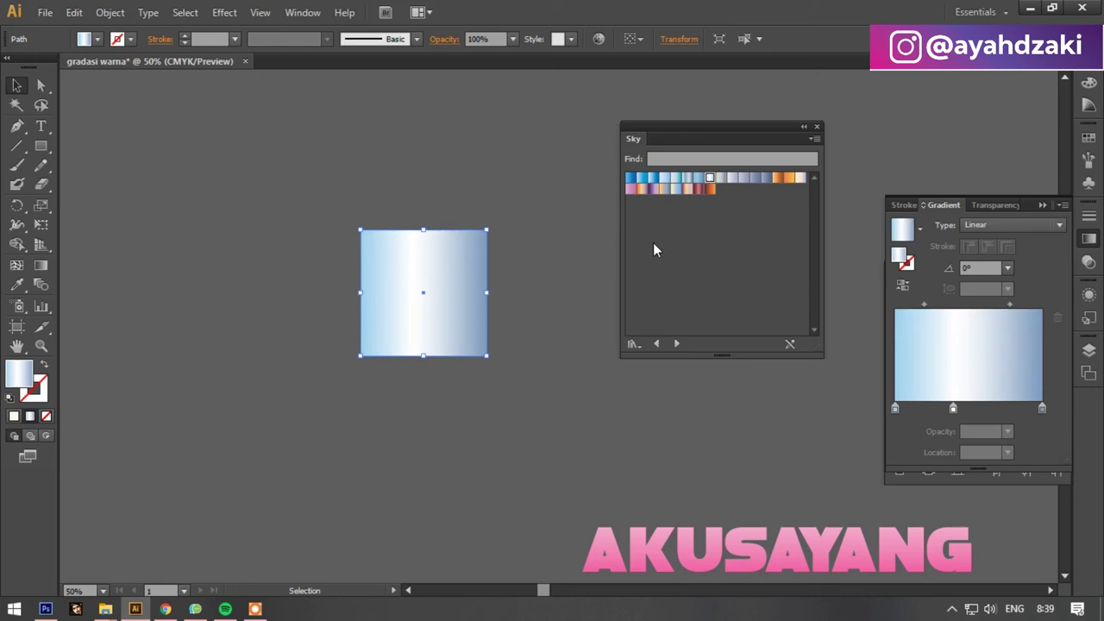
click(656, 343)
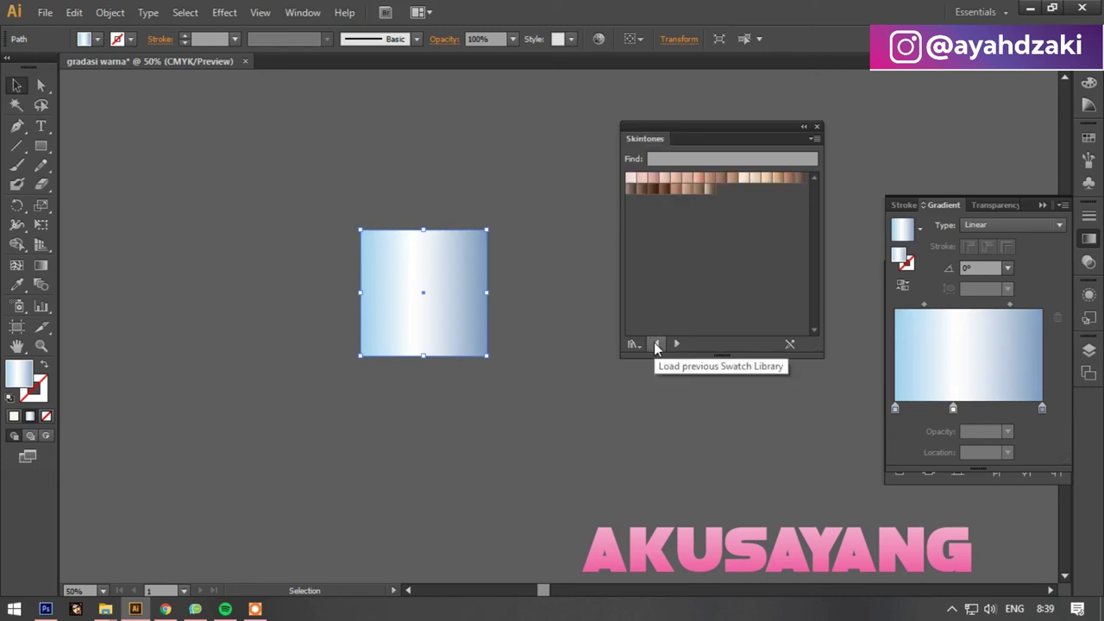
click(657, 343)
click(657, 343)
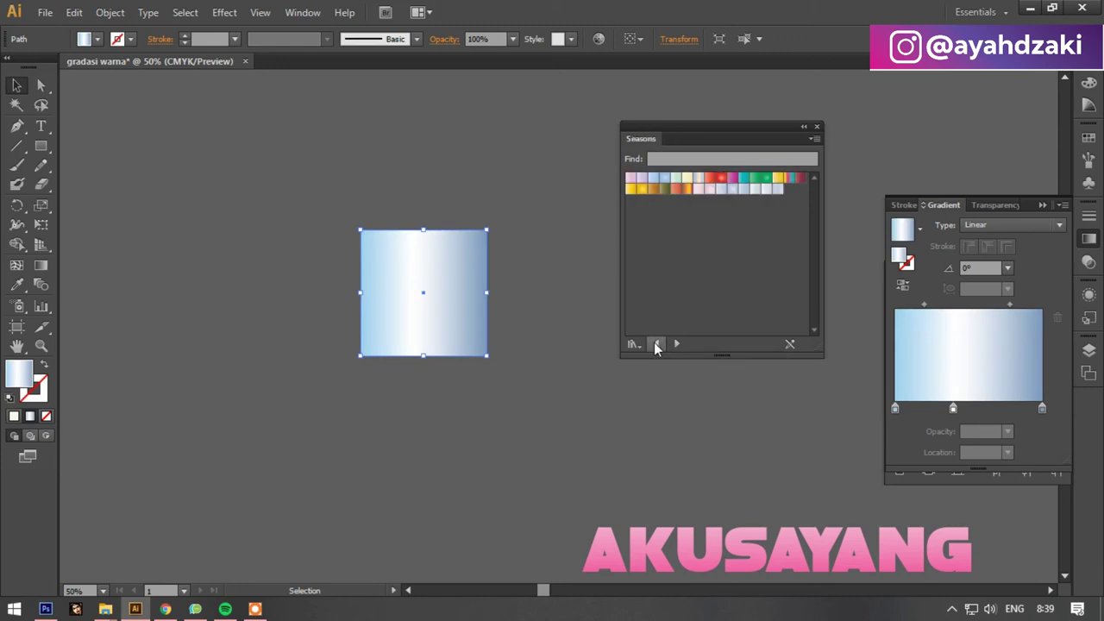
click(641, 189)
click(595, 220)
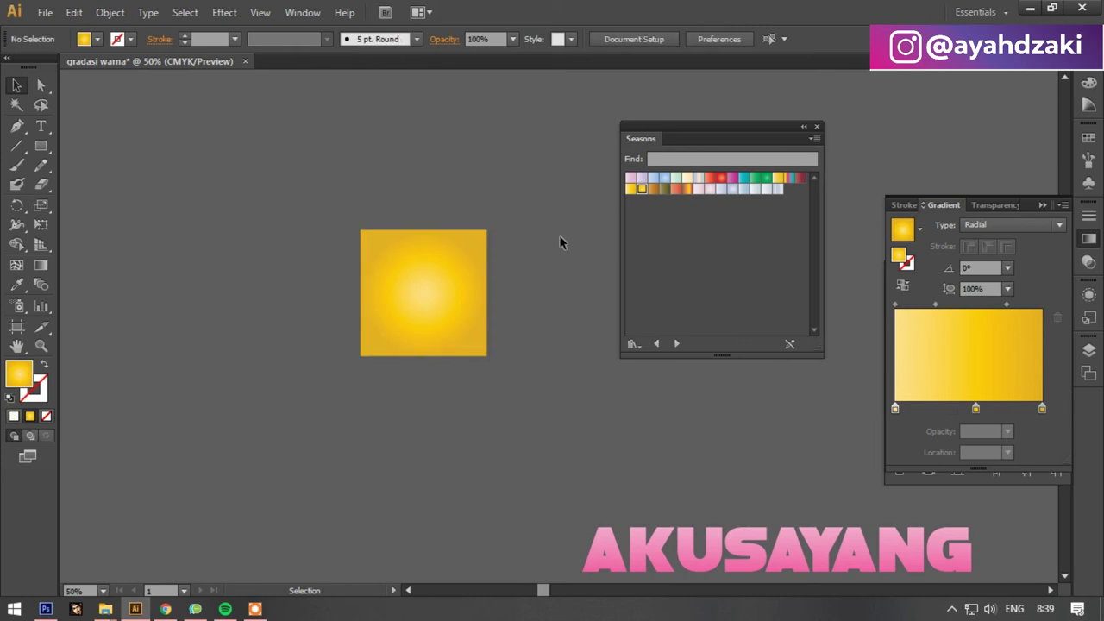
click(630, 189)
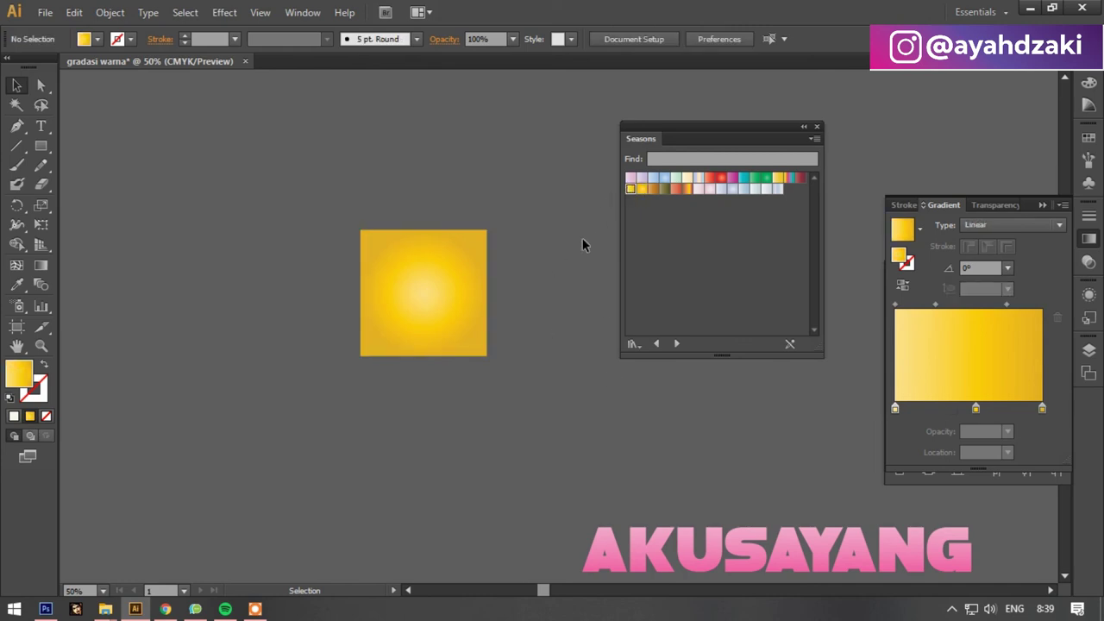
Fill the square with the cream gradient from the Neutrals library.
click(656, 343)
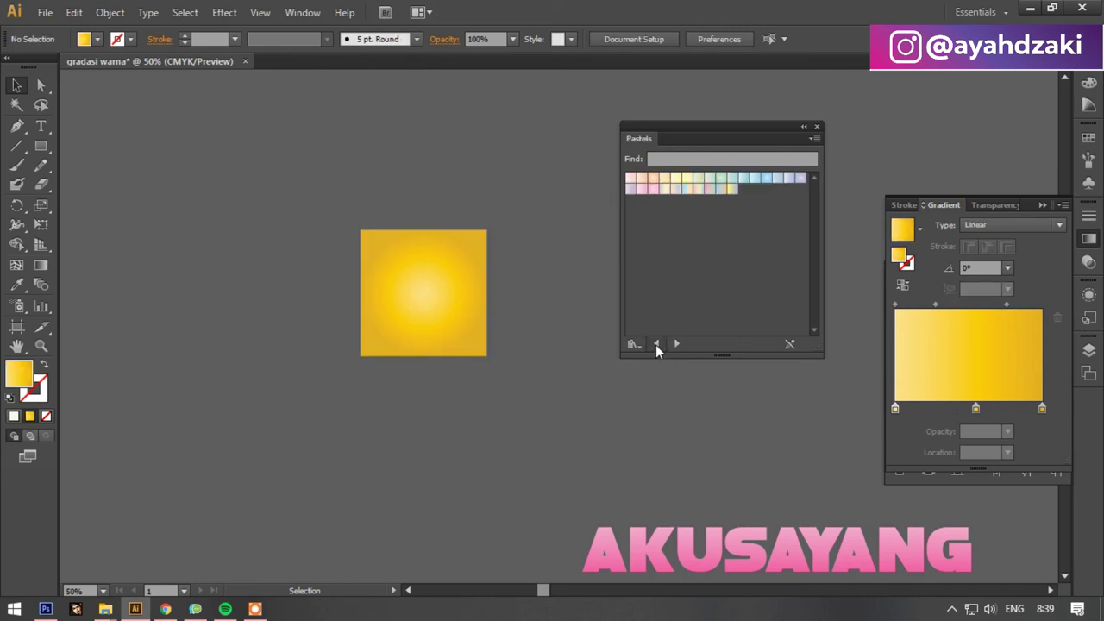
click(656, 343)
click(724, 177)
click(709, 177)
click(462, 266)
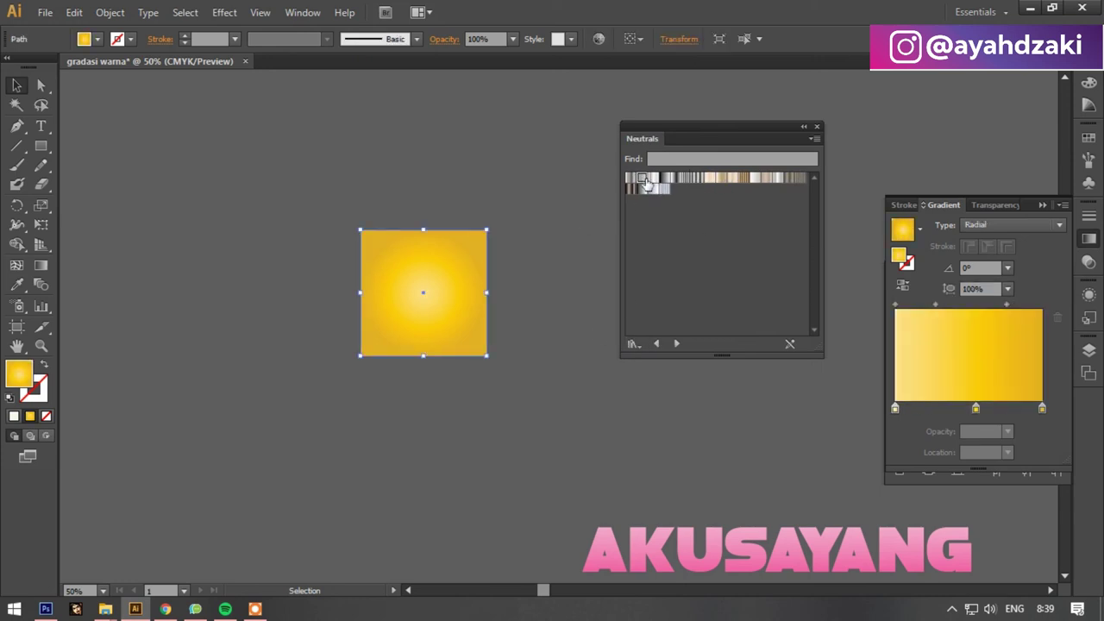
click(732, 178)
click(510, 218)
Move the square down and right, just above the pink AKUSAYANG text.
click(444, 316)
mouse_move(444, 316)
mouse_down()
mouse_move(573, 458)
mouse_move(574, 476)
mouse_up()
click(40, 147)
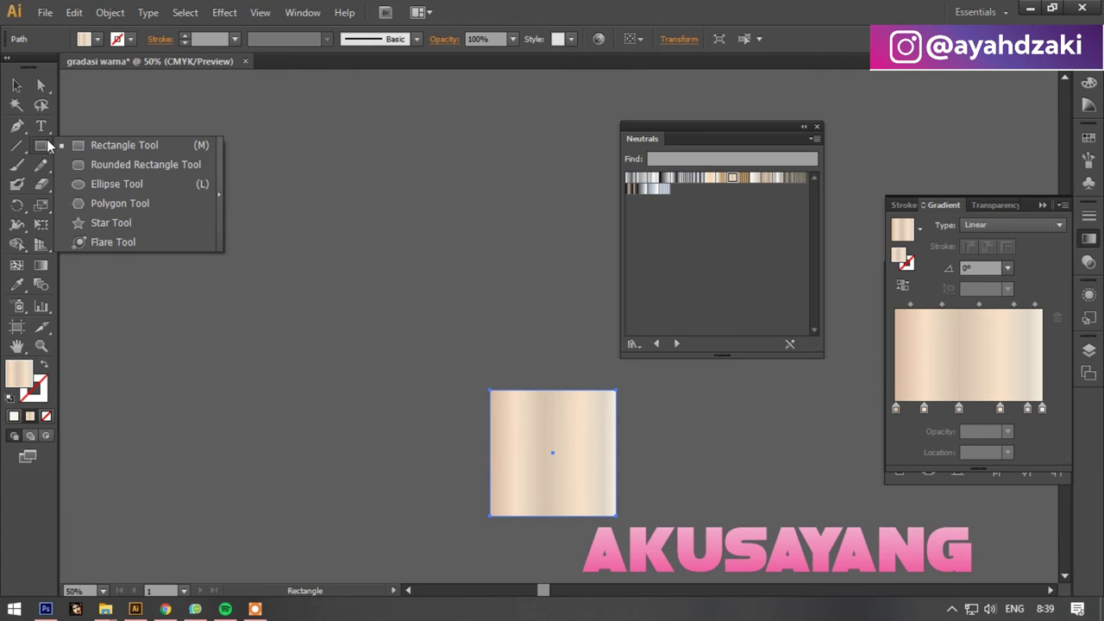
click(40, 85)
click(16, 84)
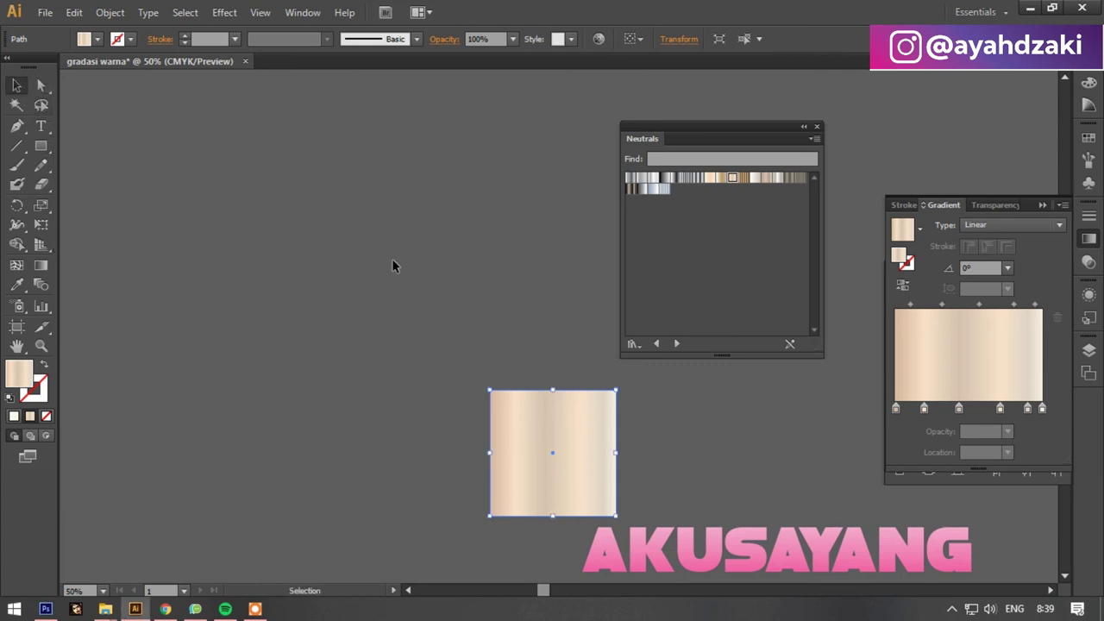
Alt-drag a copy of AKUSAYANG to the upper left and make it white.
alt+drag(737, 556, 242, 211)
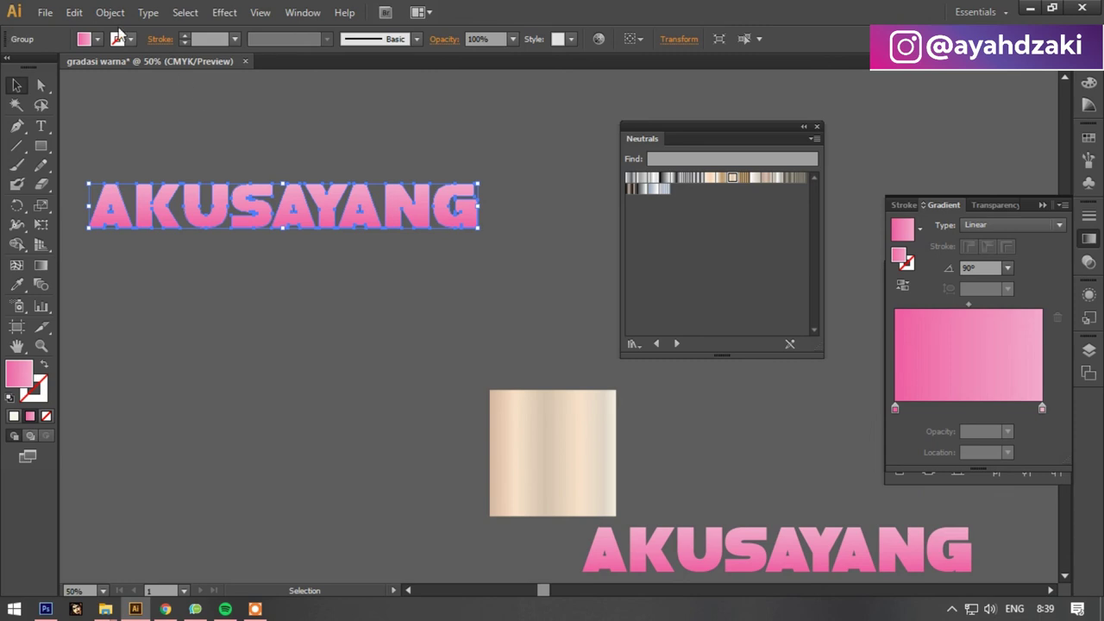
click(97, 38)
click(33, 67)
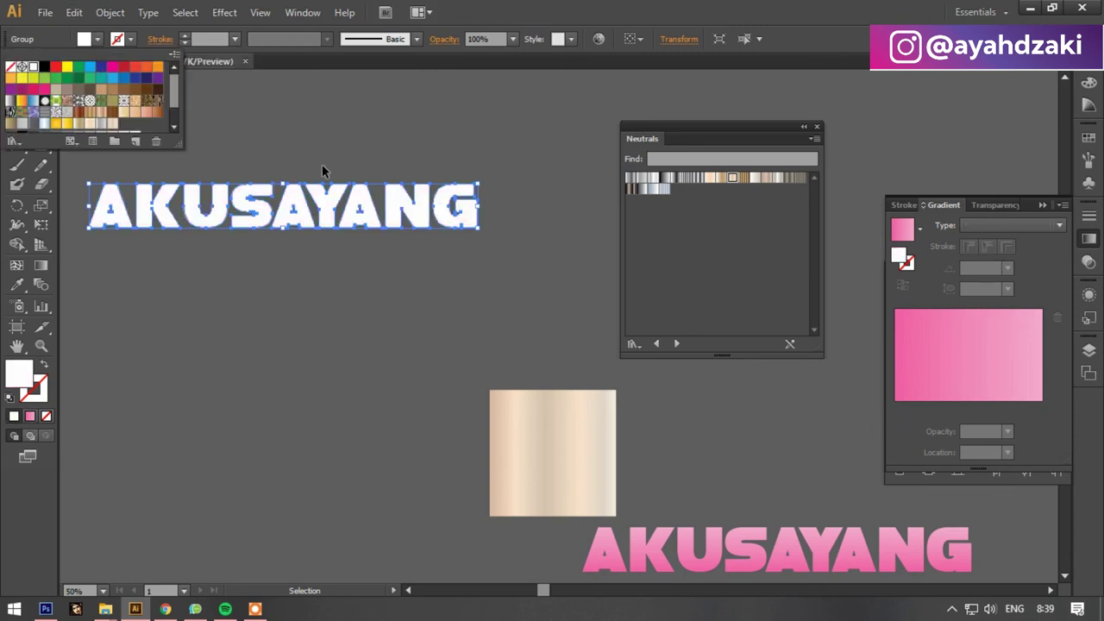
click(322, 171)
scroll(258, 199, left, 2)
Draw an arc, rotate it about 45°, enlarge it and place it across the white text.
click(41, 146)
mouse_move(13, 148)
mouse_down()
mouse_move(69, 171)
mouse_move(381, 372)
mouse_up()
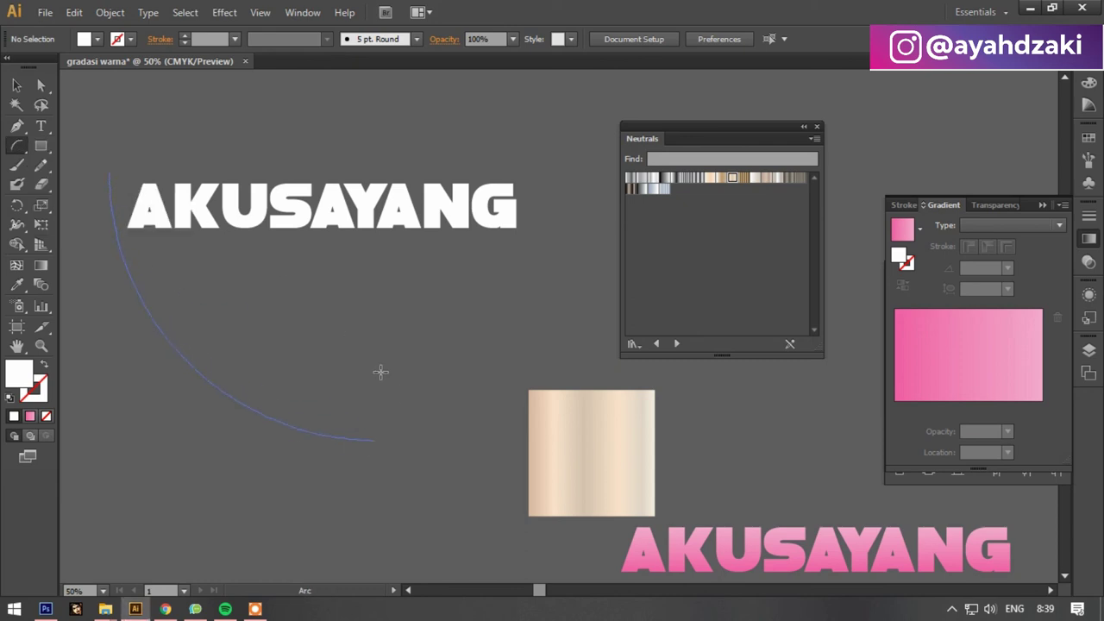
click(17, 84)
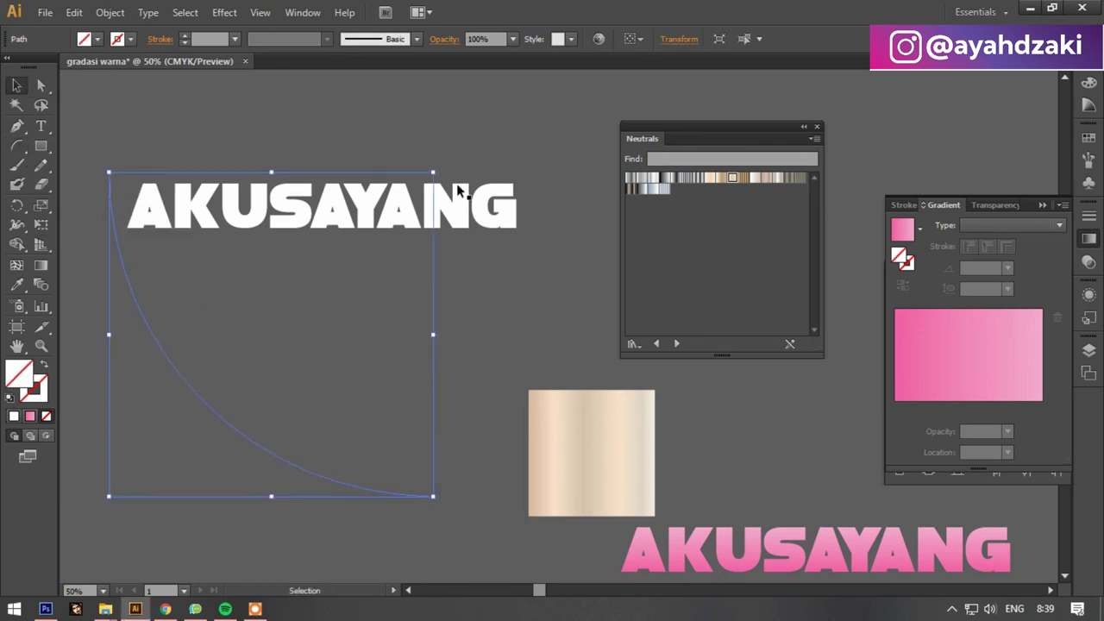
drag(458, 190, 401, 348)
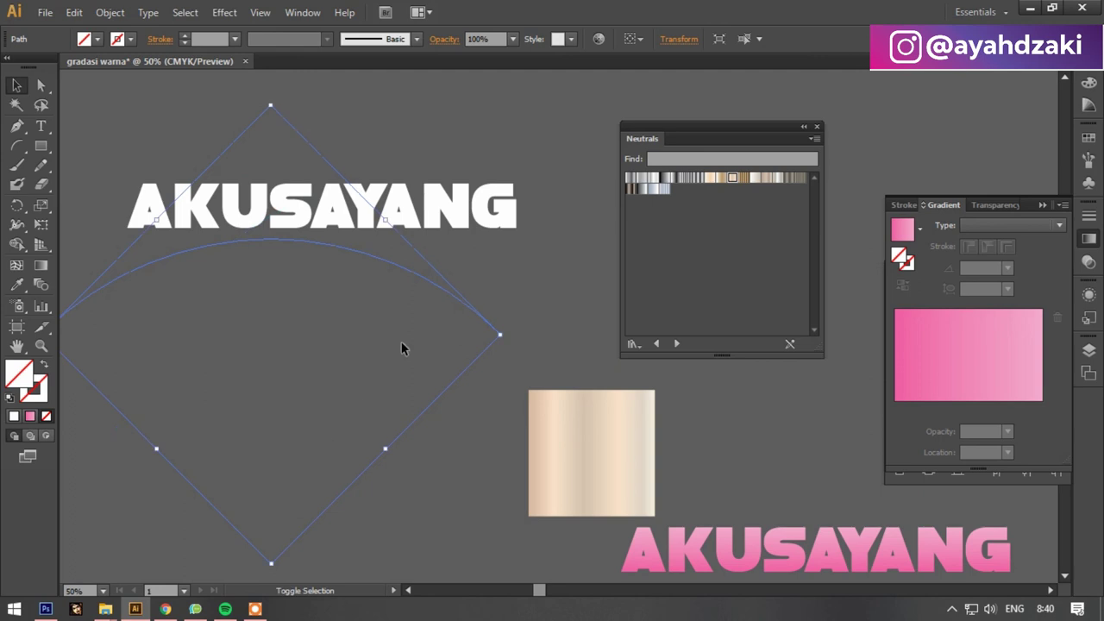
drag(504, 333, 671, 340)
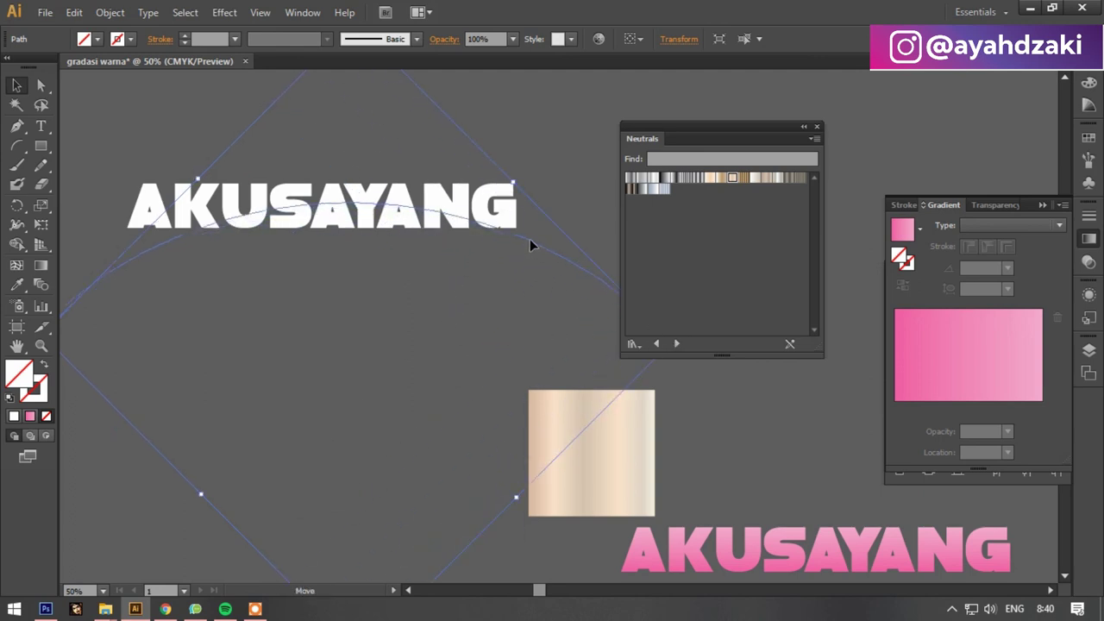
click(110, 12)
alt+scroll(319, 166, down, 2)
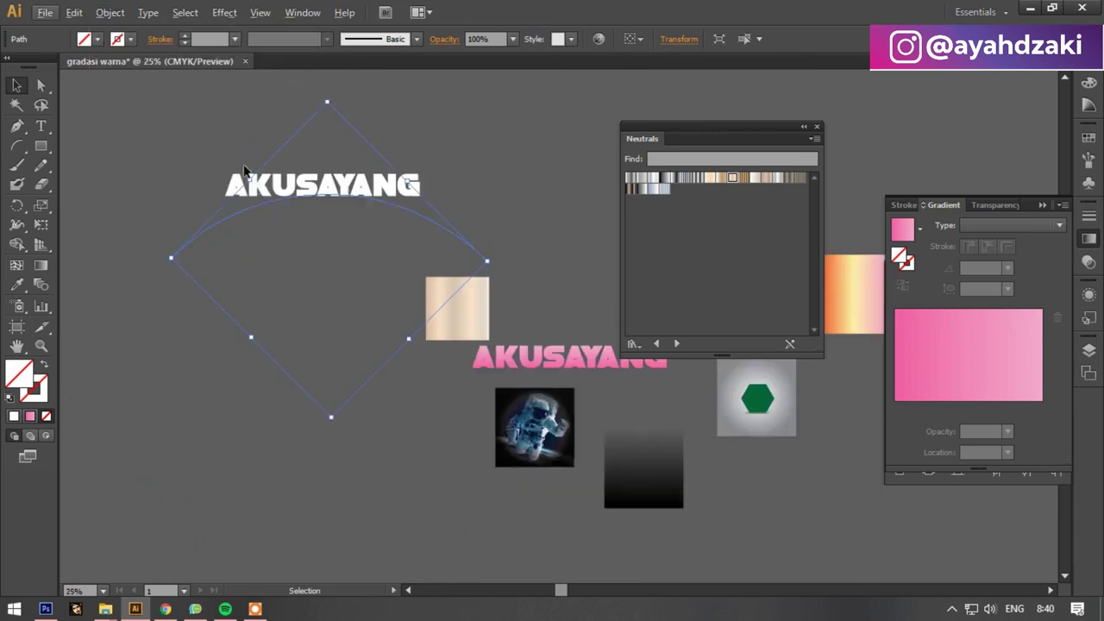
drag(285, 183, 288, 101)
Divide the white text along the arc with Pathfinder Divide and ungroup the pieces.
click(286, 101)
click(539, 239)
click(150, 115)
click(319, 185)
right_click(321, 202)
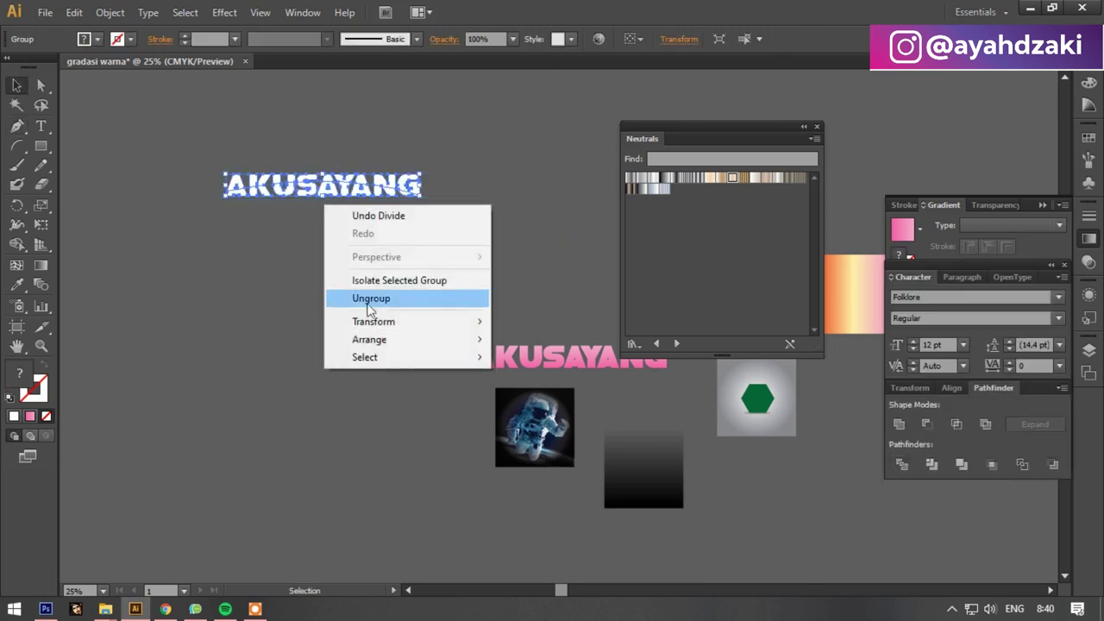
click(431, 296)
alt+scroll(262, 180, up, 2)
click(538, 254)
click(247, 209)
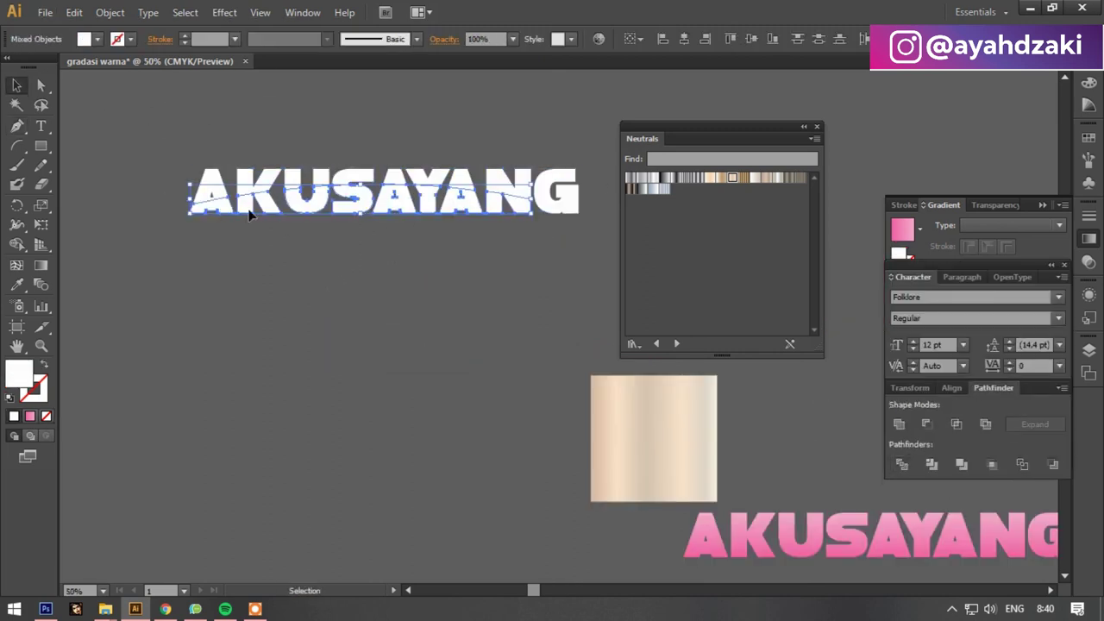
Give the split AKUSAYANG text a silver gradient and bring up the Metals gradient library.
click(509, 290)
click(462, 179)
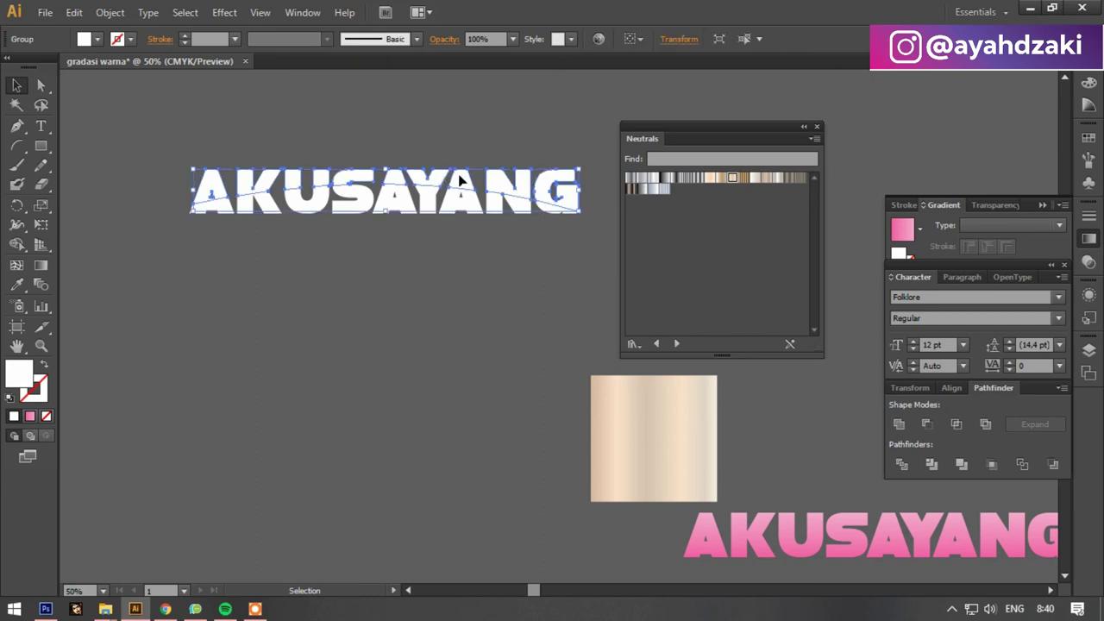
click(654, 179)
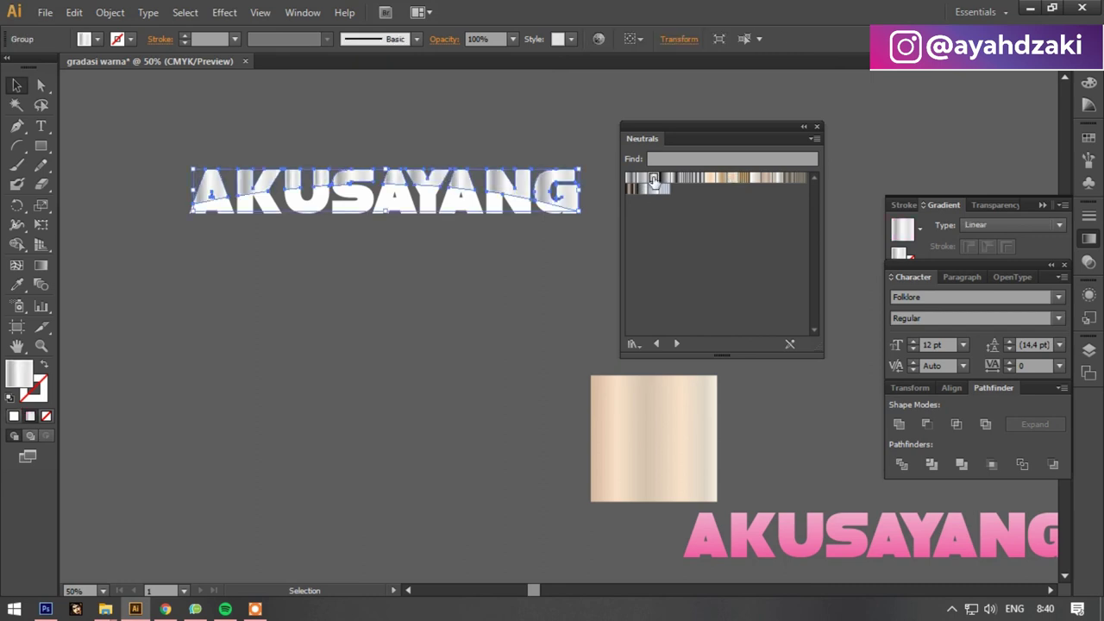
click(576, 155)
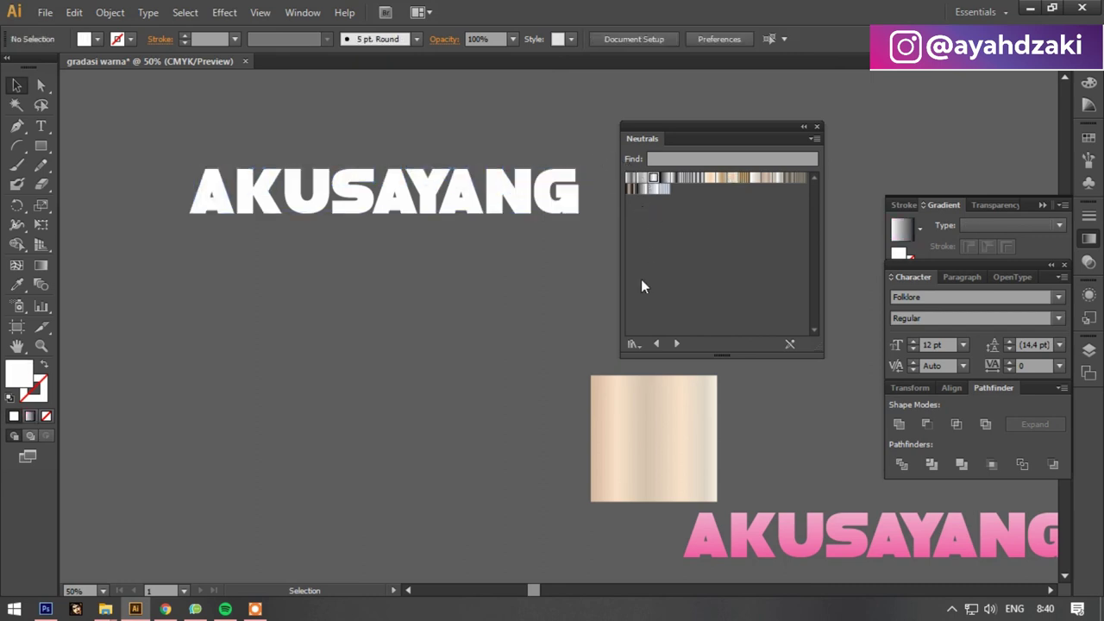
click(656, 345)
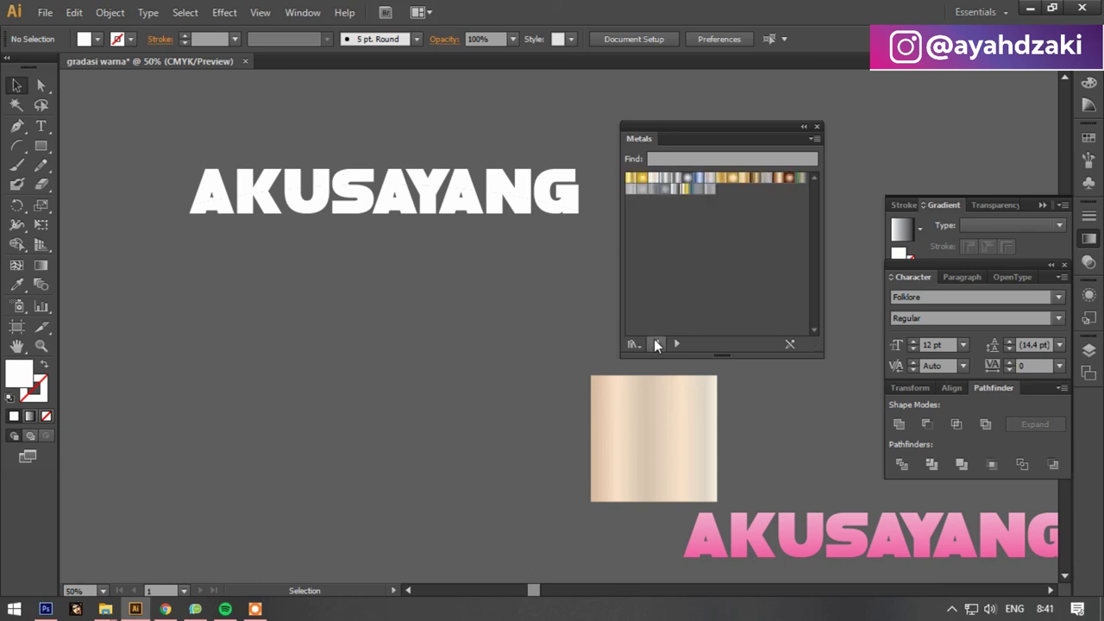
Turn the top half vertical, fill it with a silver linear Metals gradient, and rotate it back.
click(576, 177)
drag(586, 166, 460, 399)
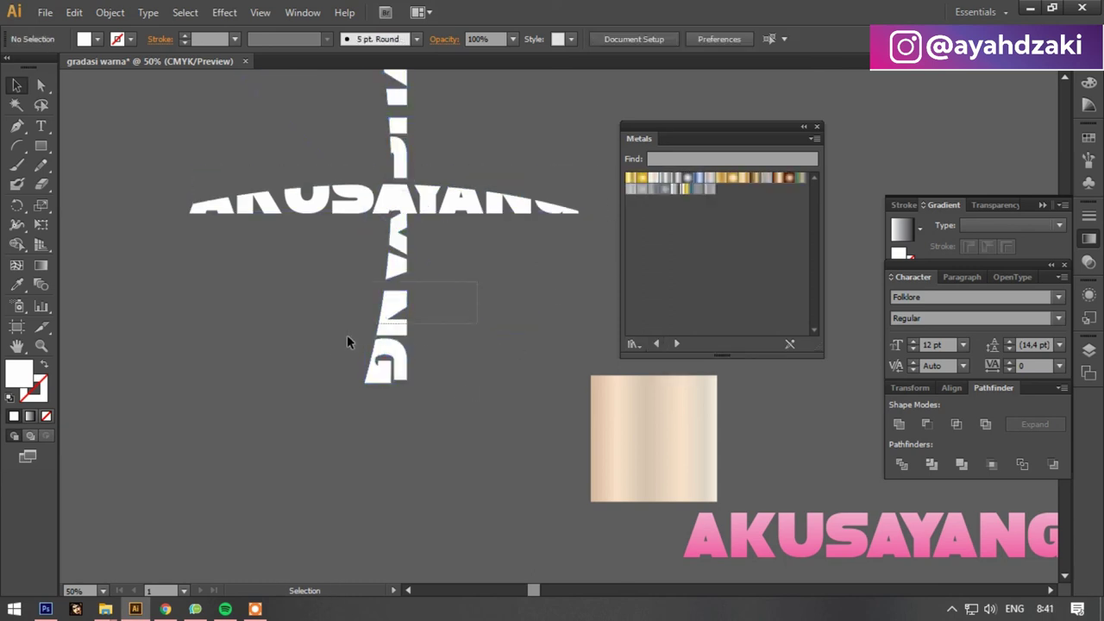
click(642, 189)
click(631, 191)
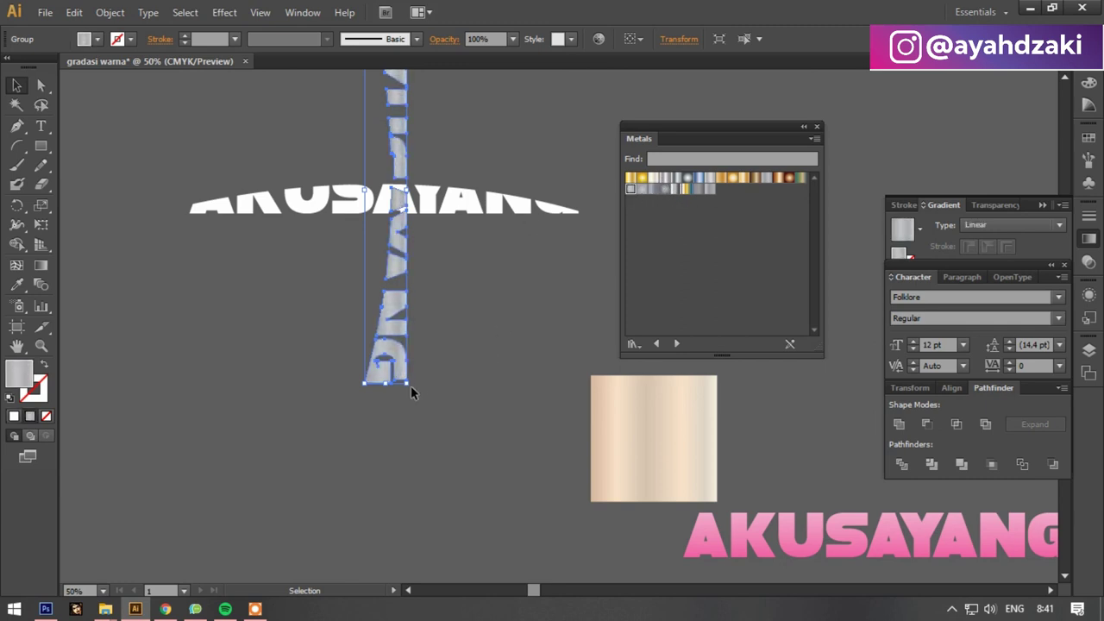
drag(408, 384, 576, 171)
click(574, 138)
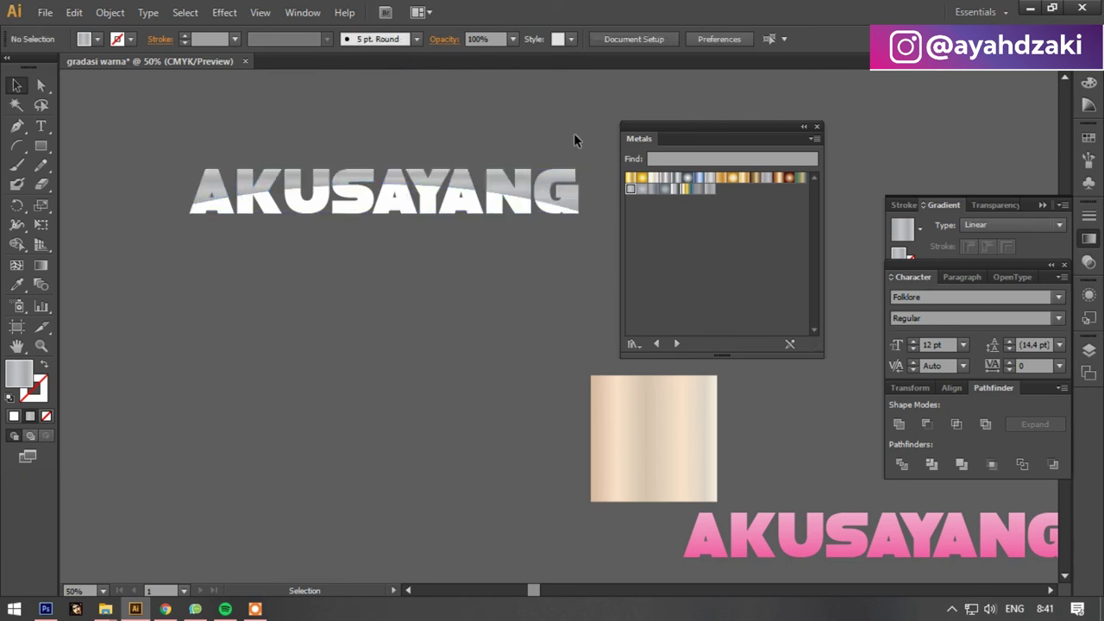
Turn the lower half vertical, fill it with a bright gold gradient, and rotate it back.
click(503, 211)
drag(579, 214, 369, 329)
click(369, 329)
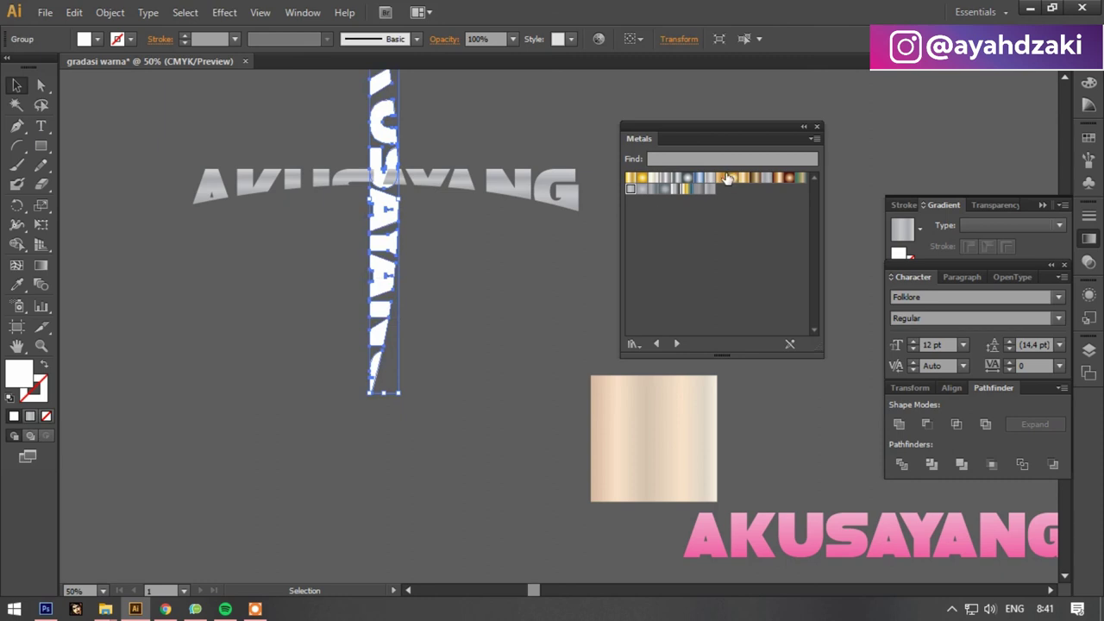
click(722, 177)
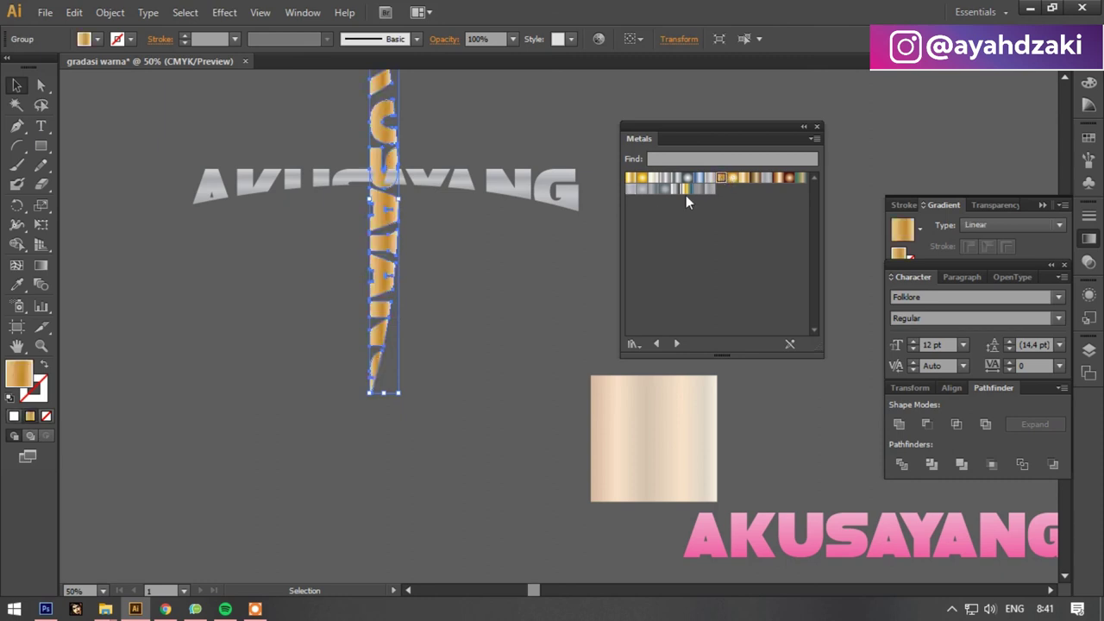
click(631, 177)
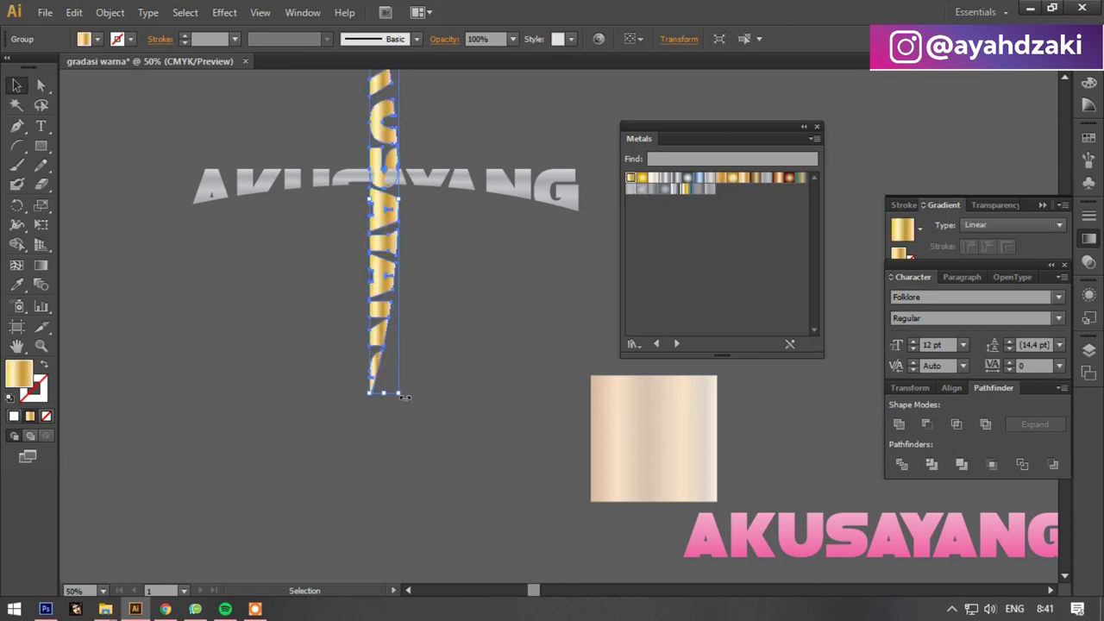
drag(403, 397, 545, 216)
click(516, 137)
Place a duplicate of the AKUSAYANG text above the original.
scroll(347, 132, down, 2)
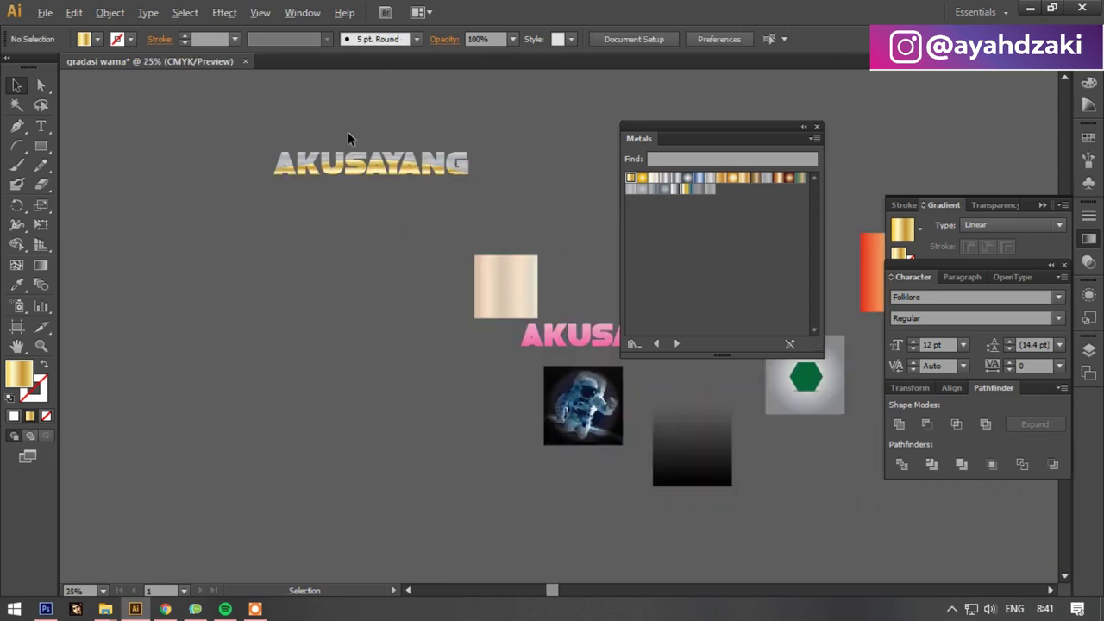
scroll(348, 132, up, 3)
scroll(344, 126, down, 1)
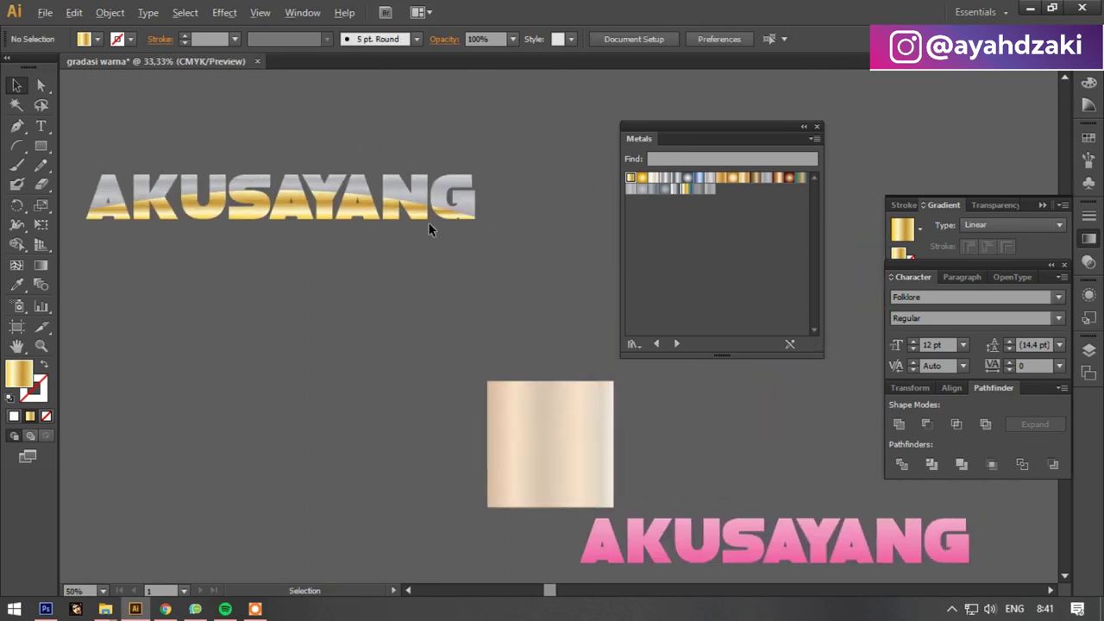
scroll(429, 229, down, 1)
drag(703, 449, 327, 281)
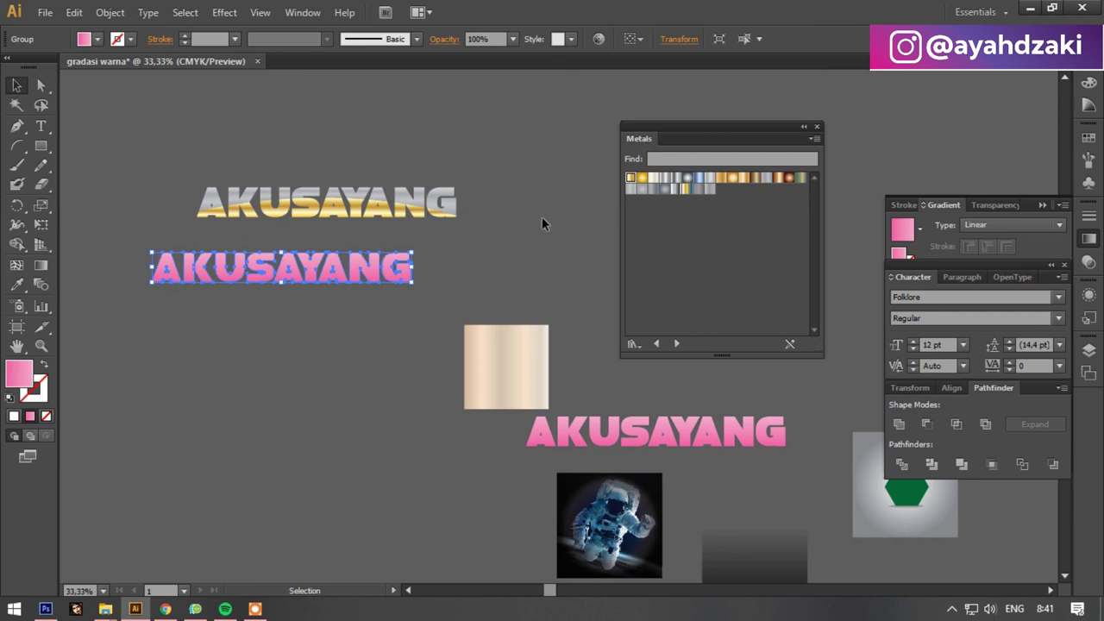
Try several library gradients on the copy, settling on a dark red radial Earthtones gradient.
click(665, 189)
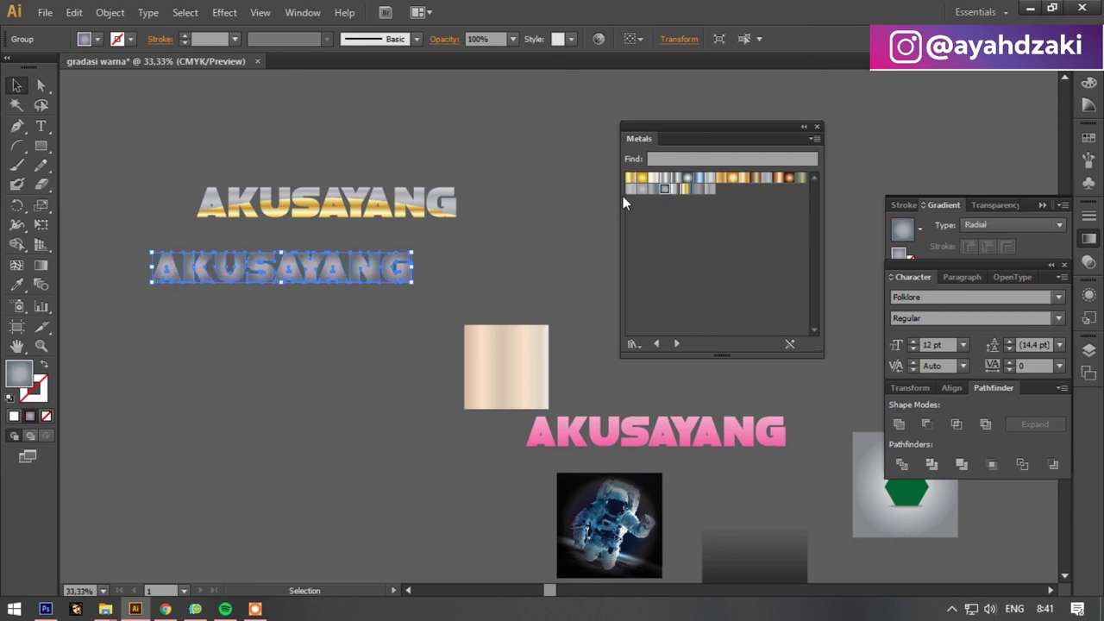
click(654, 344)
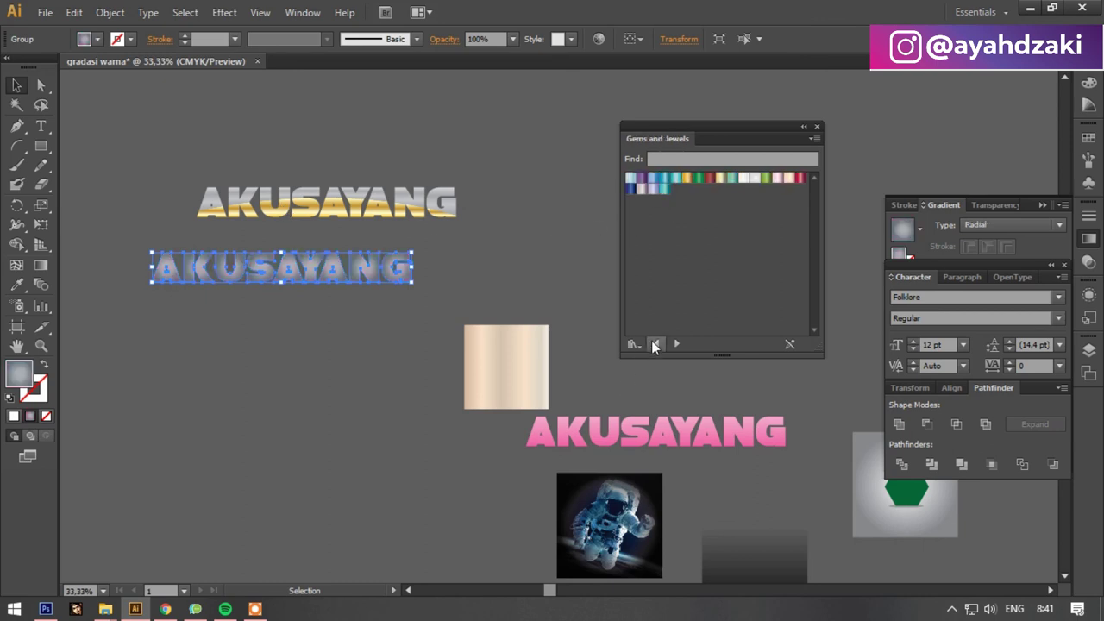
click(631, 188)
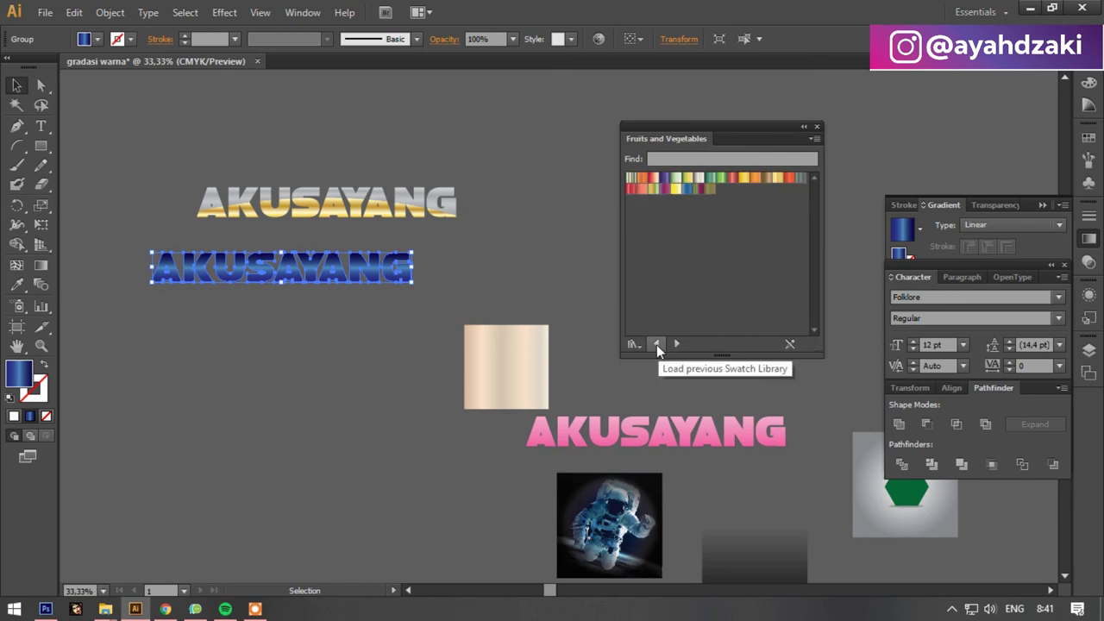
click(656, 344)
click(656, 345)
click(656, 345)
click(656, 344)
click(677, 345)
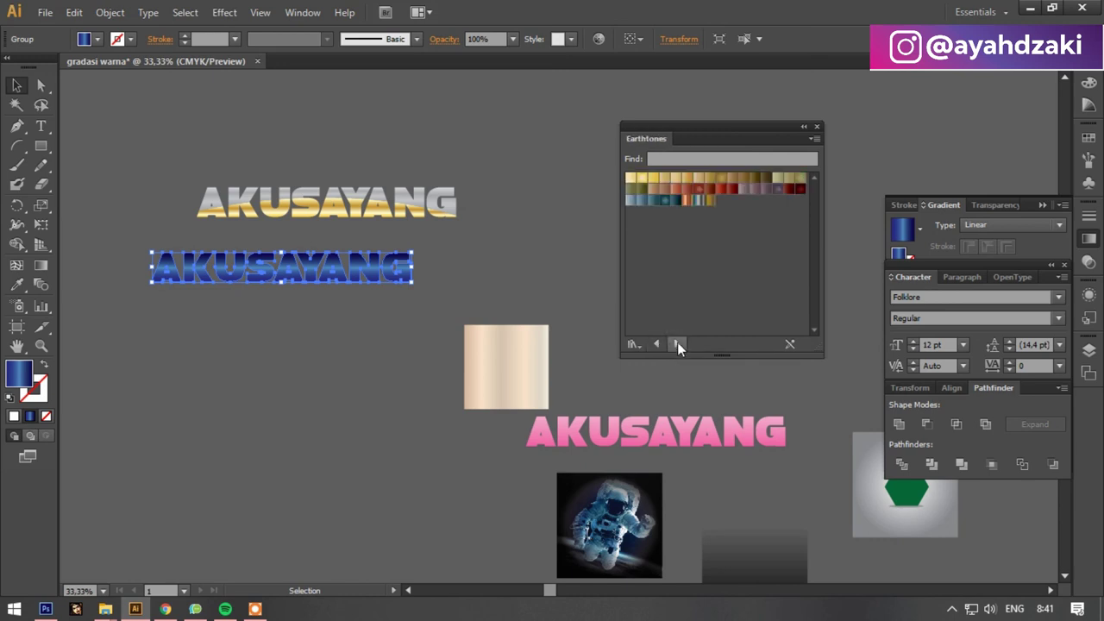
click(774, 192)
click(666, 201)
click(800, 188)
Move the dark red copy under the gold text and send it behind as a shadow.
drag(407, 263, 452, 209)
right_click(452, 210)
key(Escape)
click(362, 298)
Nudge the metallic lettering into position over the red shadow and check the result.
scroll(362, 259, up, 1)
scroll(380, 260, up, 2)
drag(377, 259, 379, 263)
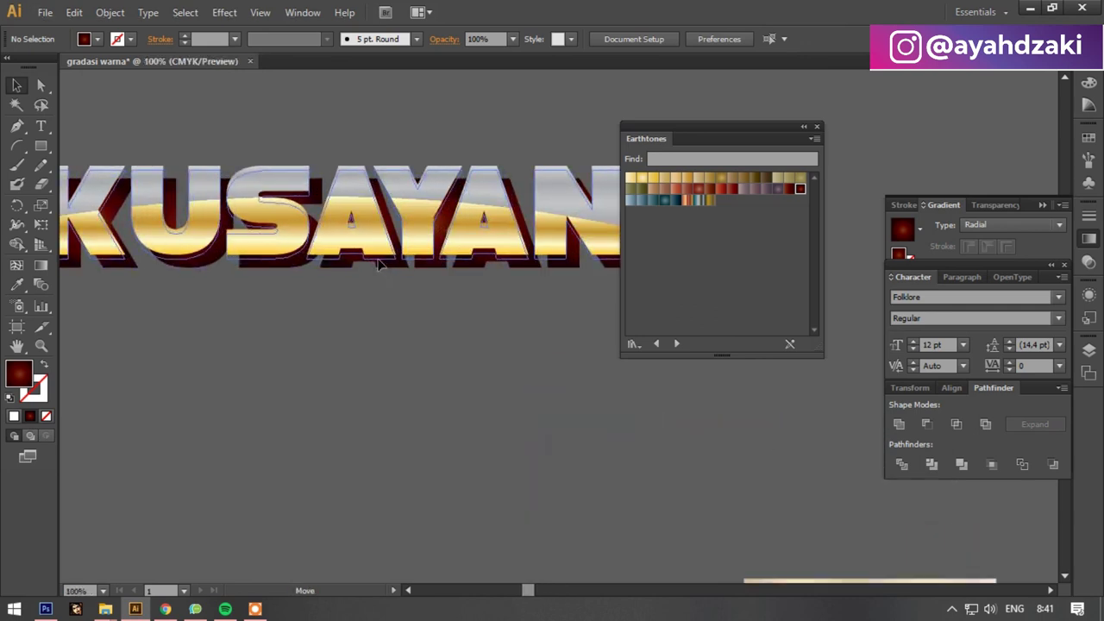
scroll(387, 290, down, 2)
scroll(387, 291, down, 2)
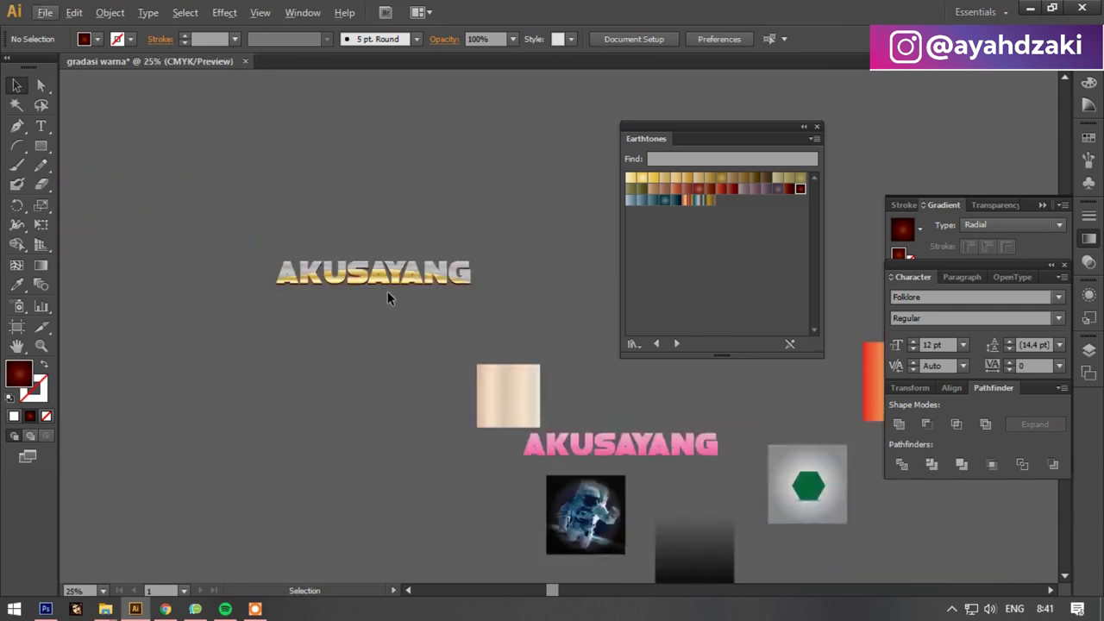
scroll(355, 297, up, 3)
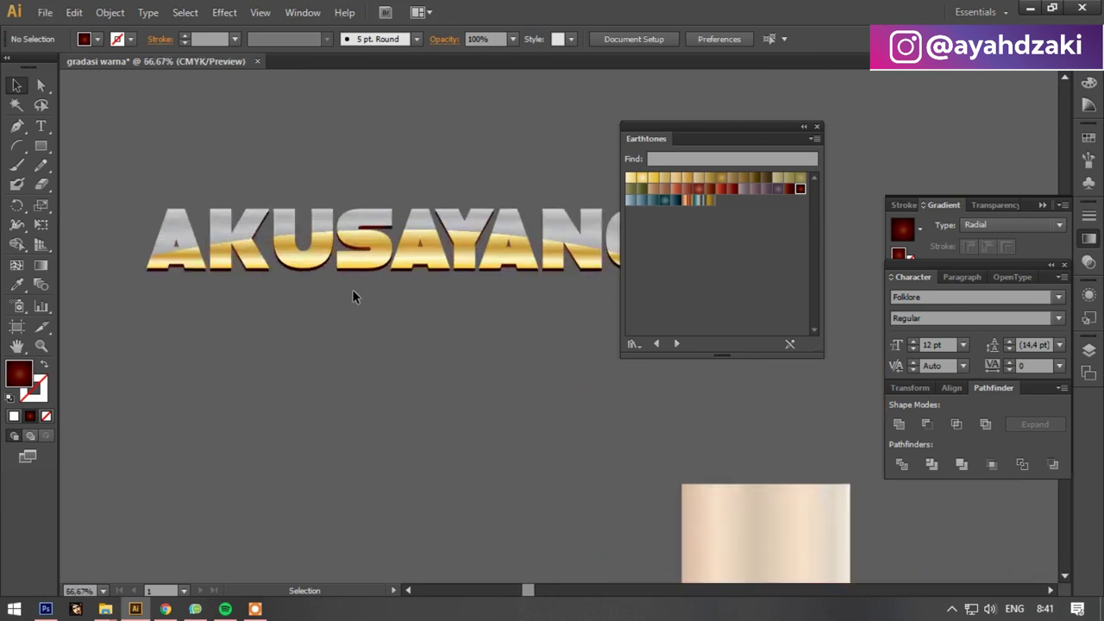
scroll(352, 289, down, 1)
scroll(352, 289, down, 2)
scroll(318, 227, up, 2)
key(alt)
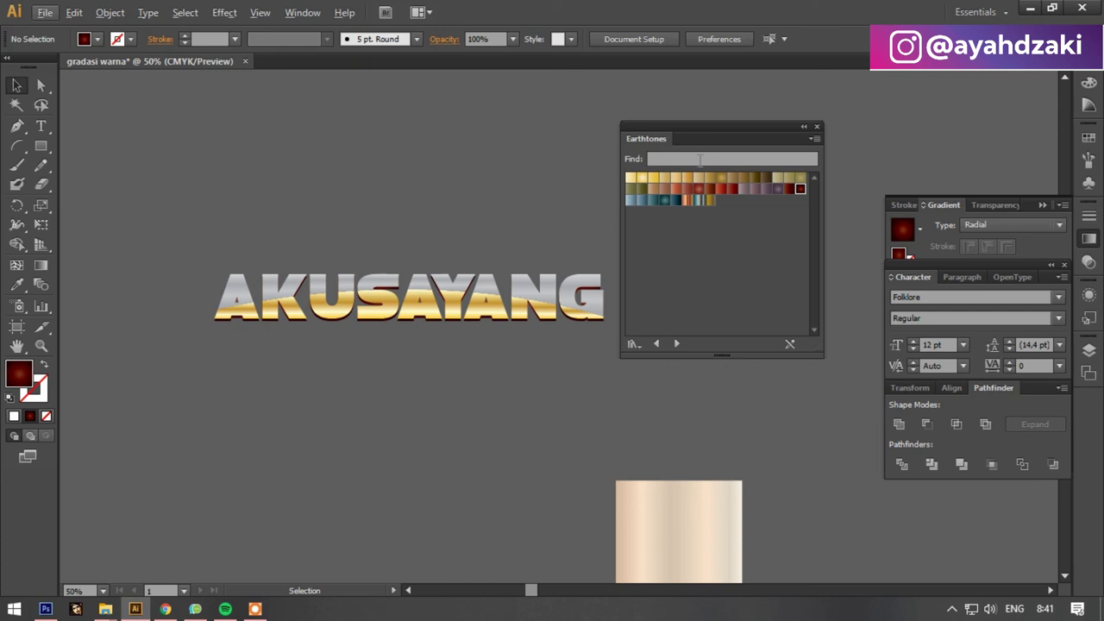
Browse the Brights, Vegetables, Sweets, Fruit and Color Harmonies libraries, ending on Color Combinations with the panel moved aside.
click(658, 343)
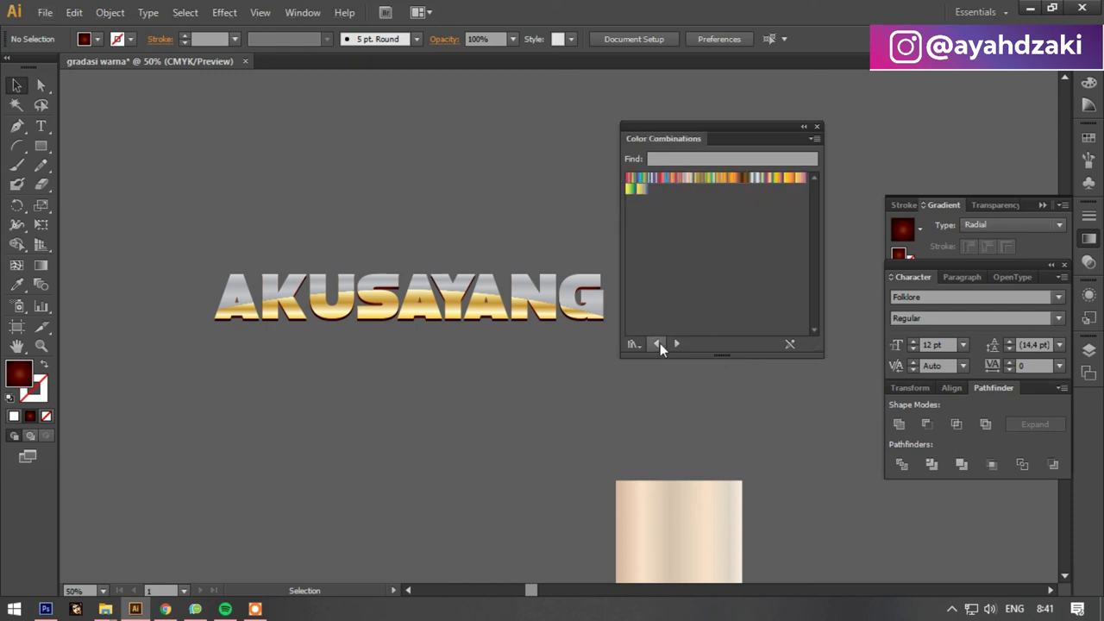
click(658, 343)
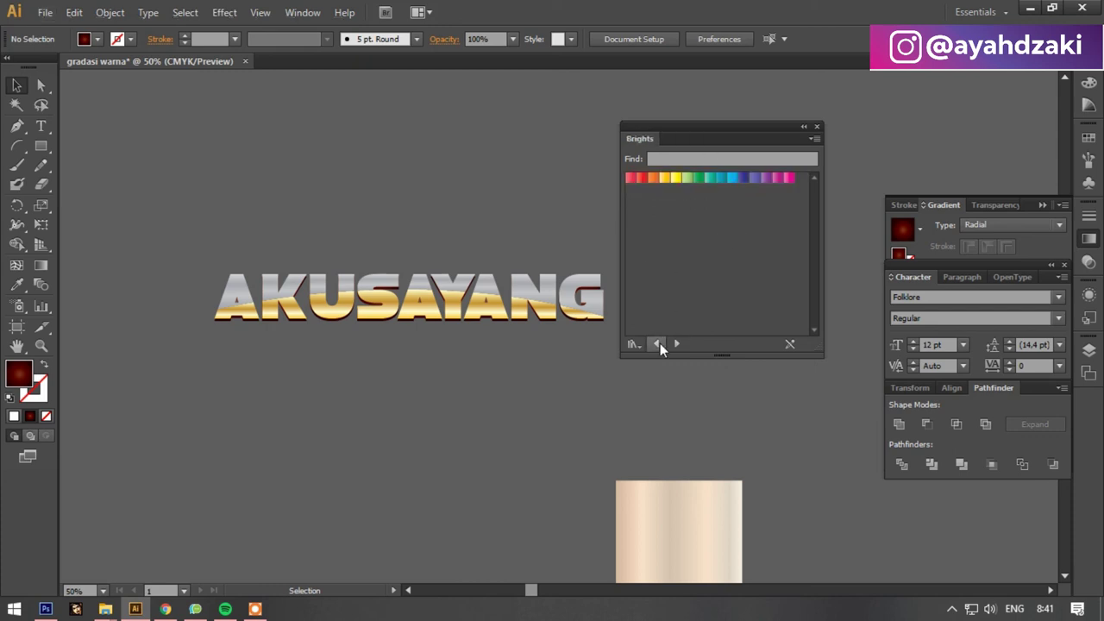
click(658, 343)
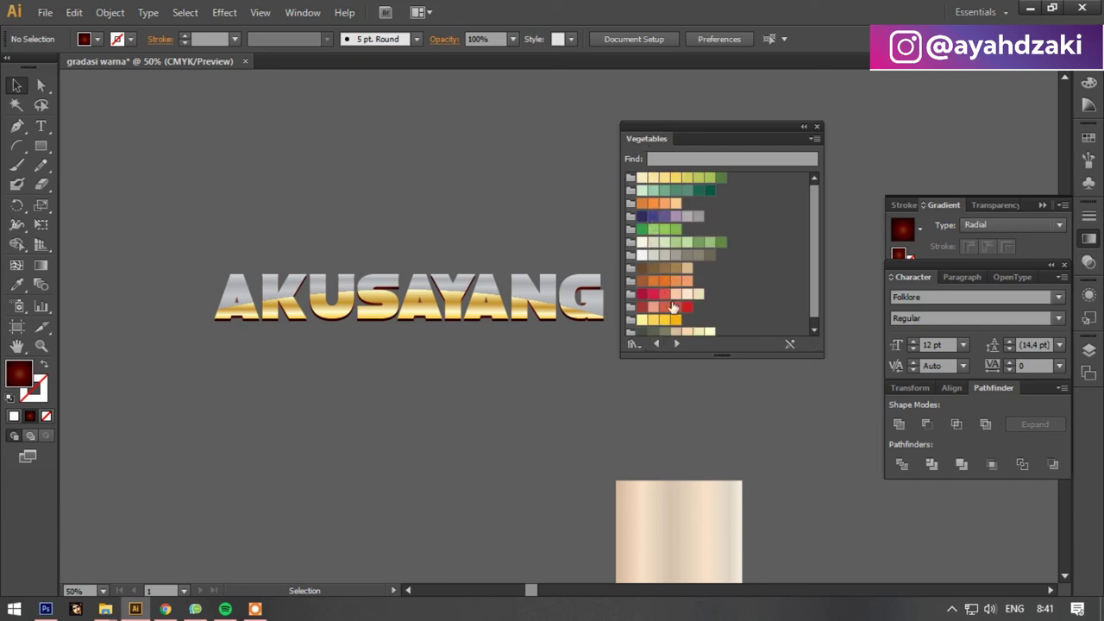
click(678, 345)
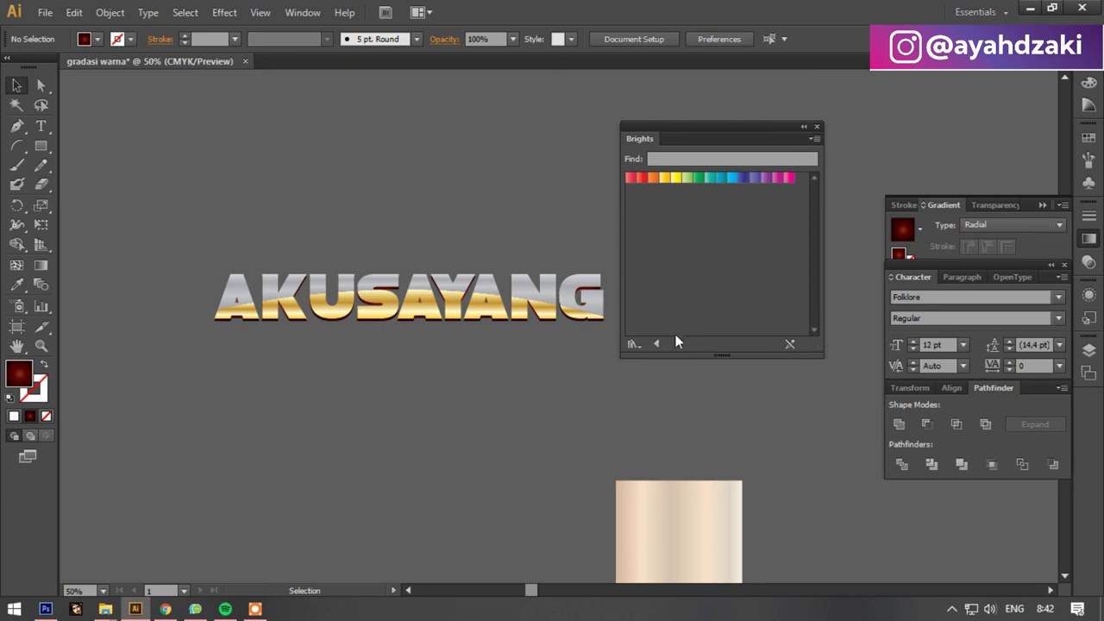
click(655, 345)
click(657, 345)
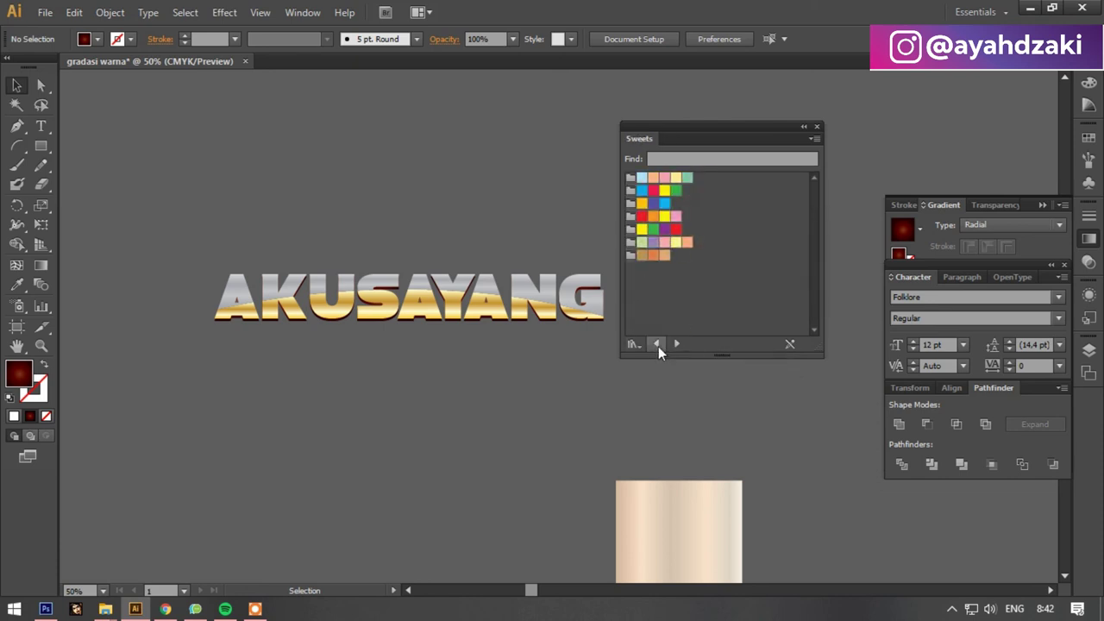
click(658, 345)
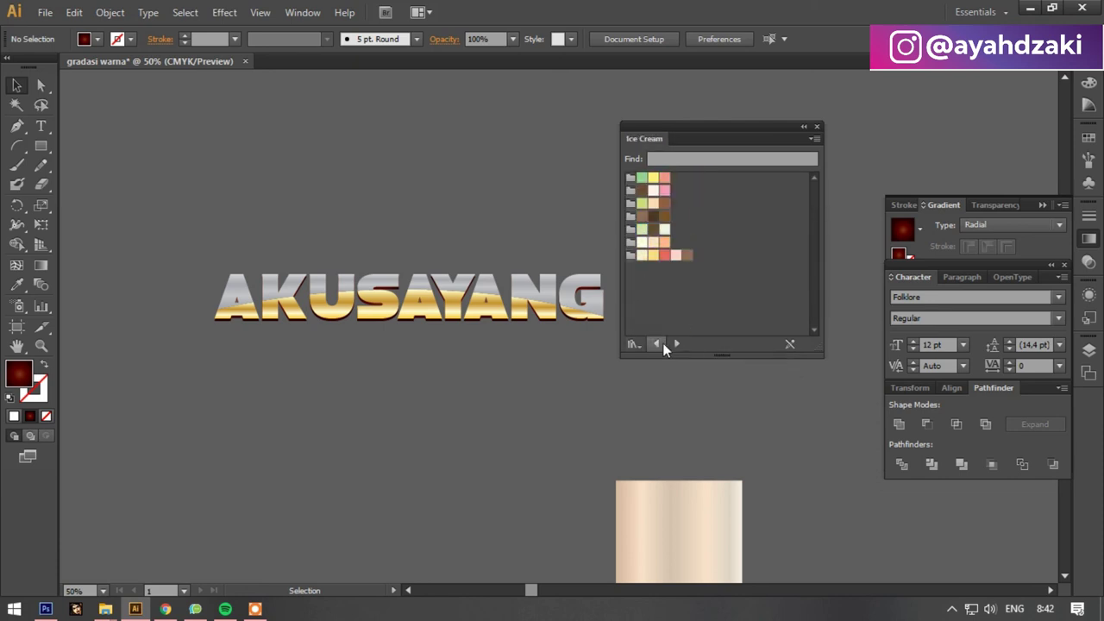
click(660, 344)
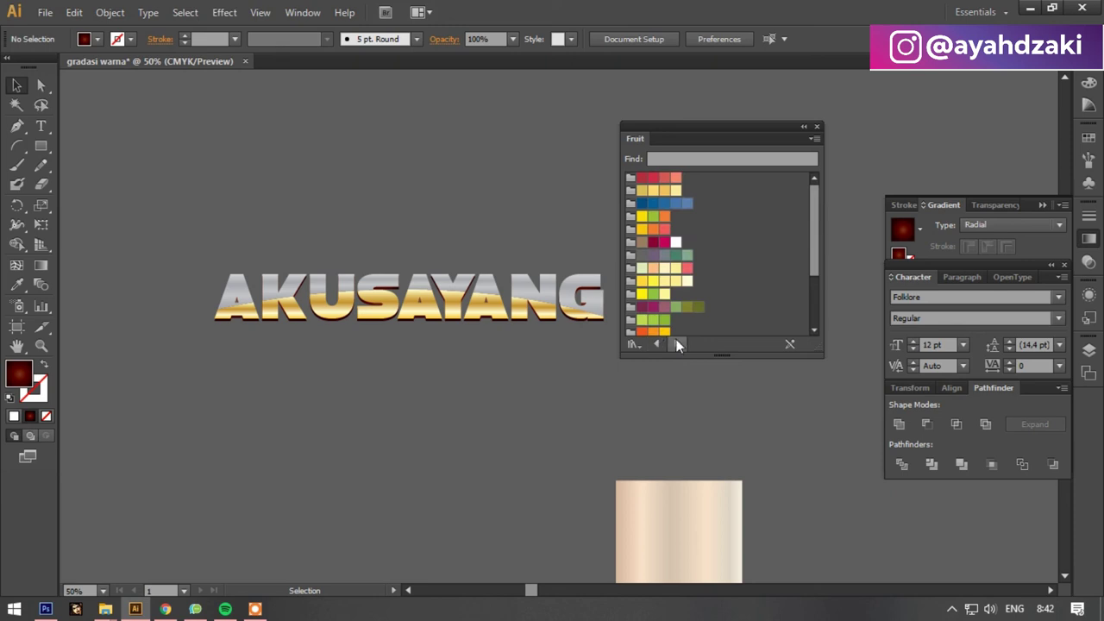
click(677, 345)
click(677, 345)
click(677, 345)
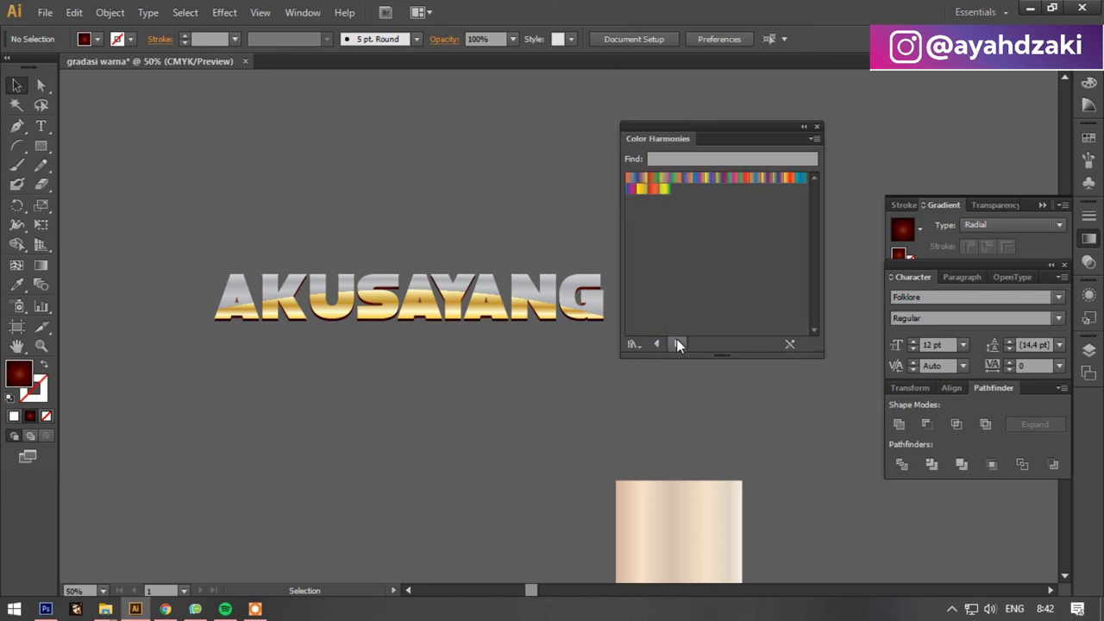
click(661, 347)
mouse_move(740, 129)
mouse_down()
mouse_move(794, 287)
mouse_move(821, 187)
mouse_move(794, 184)
mouse_up()
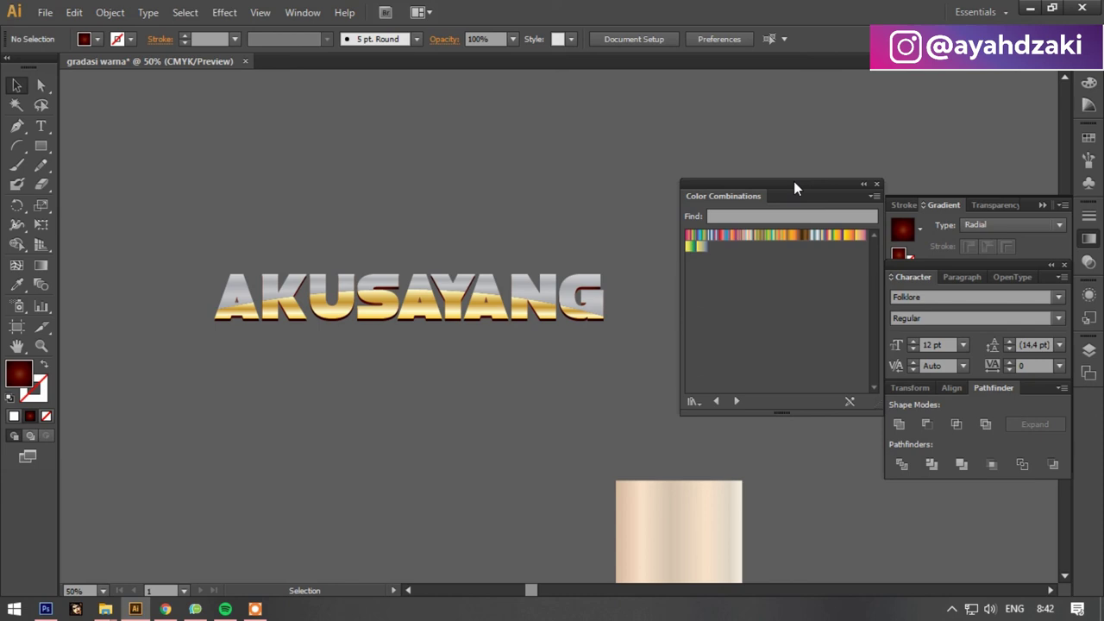